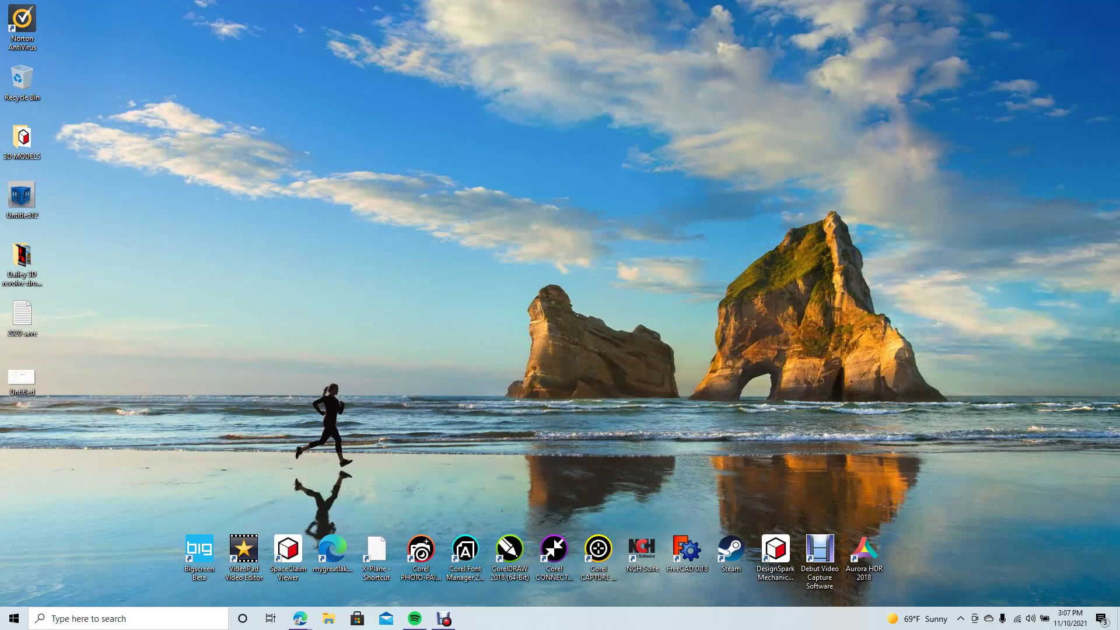
Open DesignSpark Mechanical from the desktop and create a new empty design document
click(776, 551)
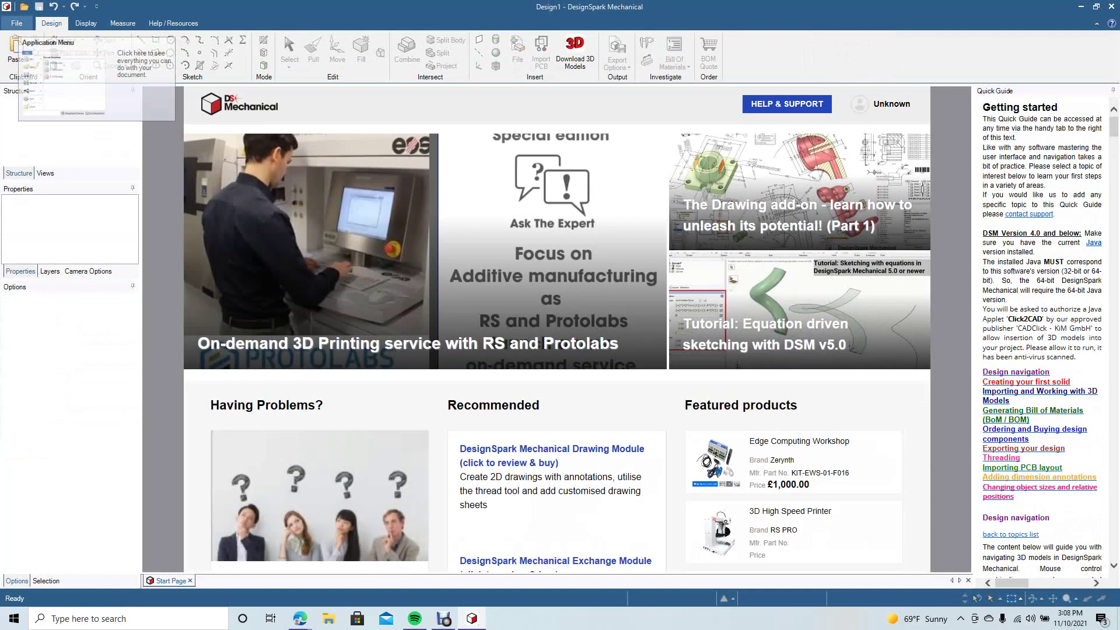
click(16, 23)
mouse_move(61, 45)
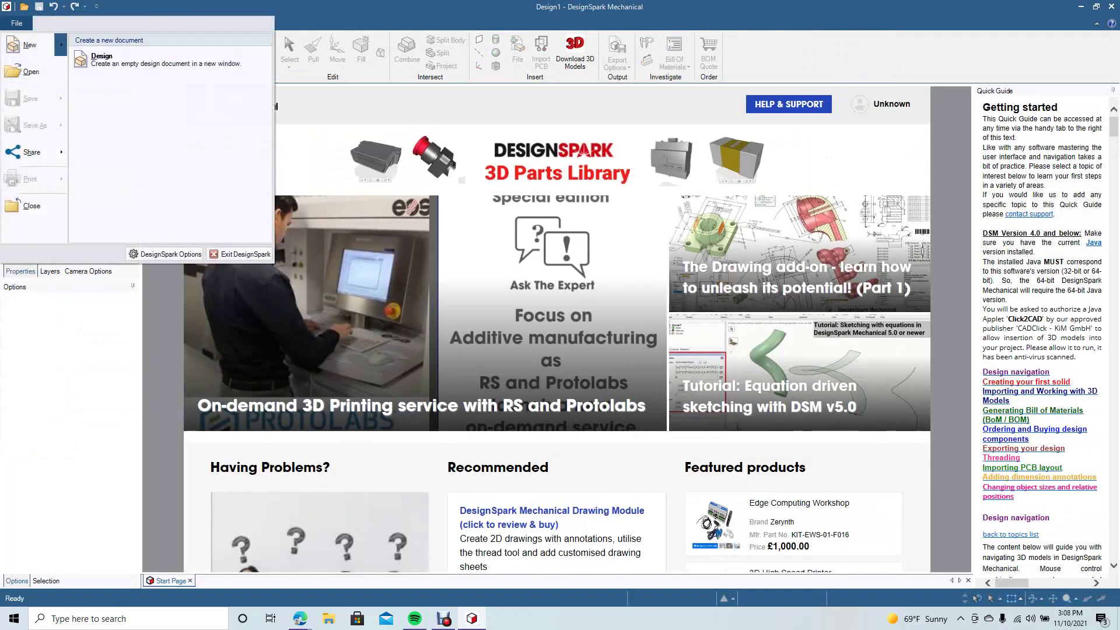
click(102, 59)
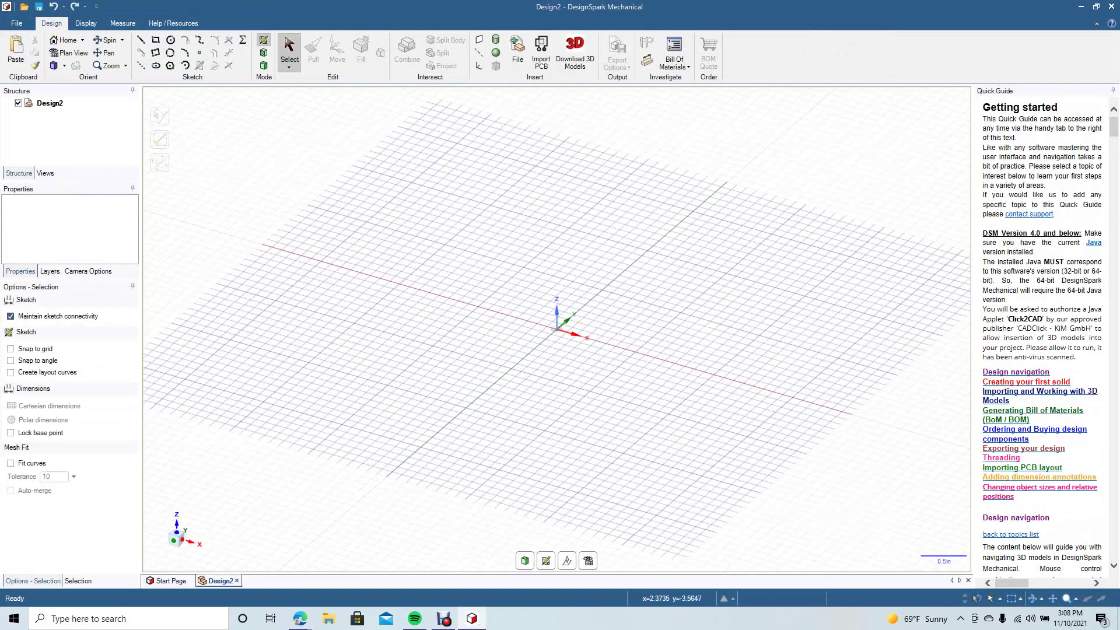
View the sketch grid in plan view and insert the bottle opener drawing image from the desktop onto it
click(588, 561)
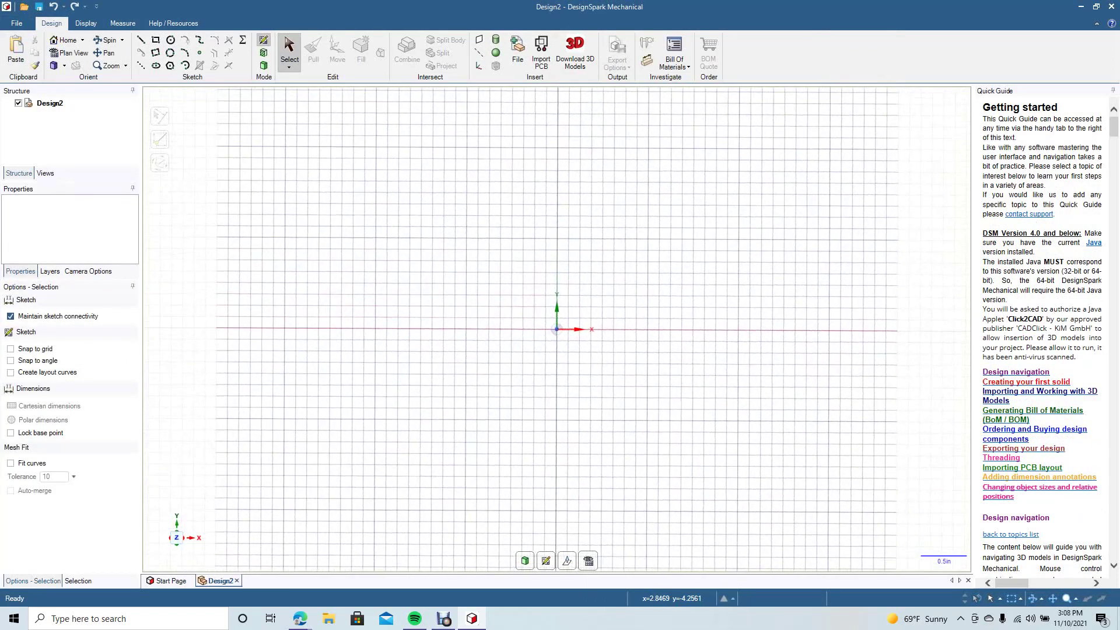
click(1096, 6)
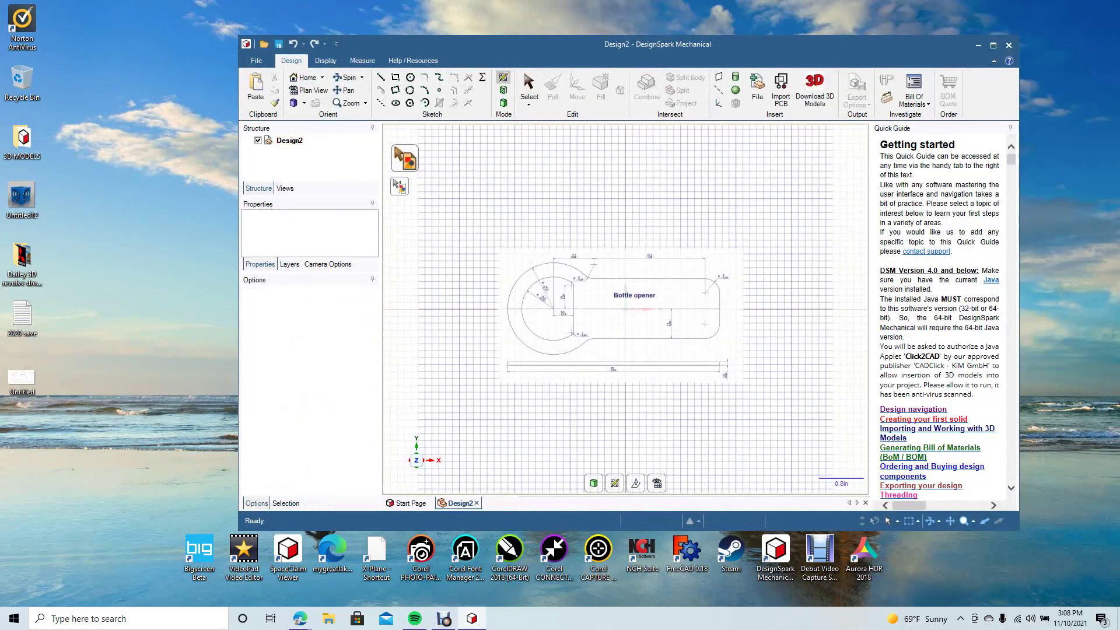
click(735, 273)
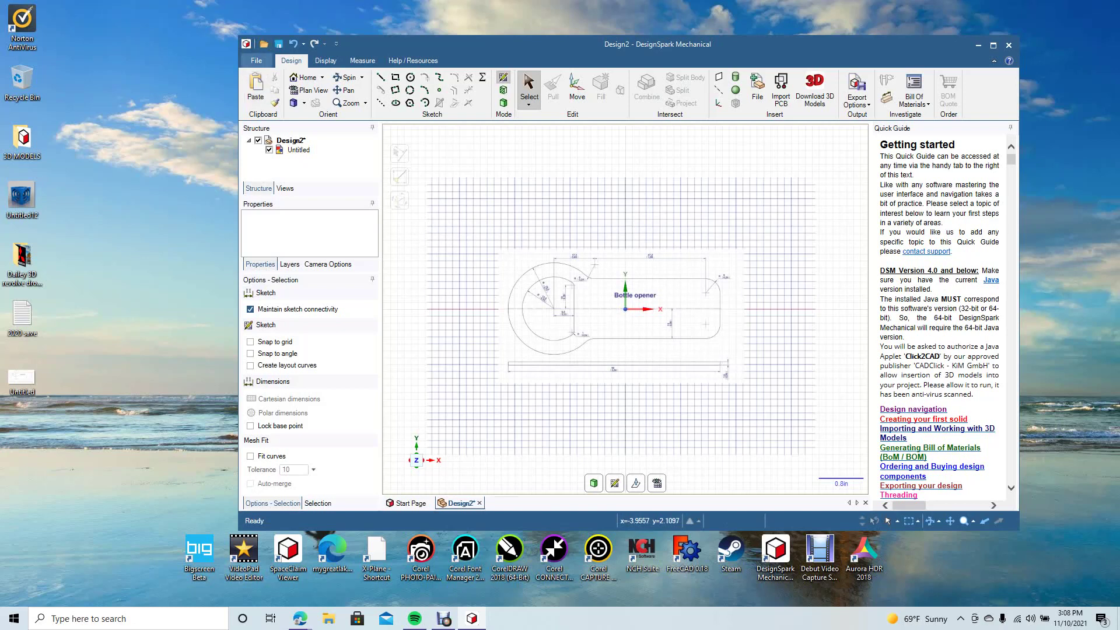
Set the document's unit type to metric in the program options and maximize the program window
click(256, 60)
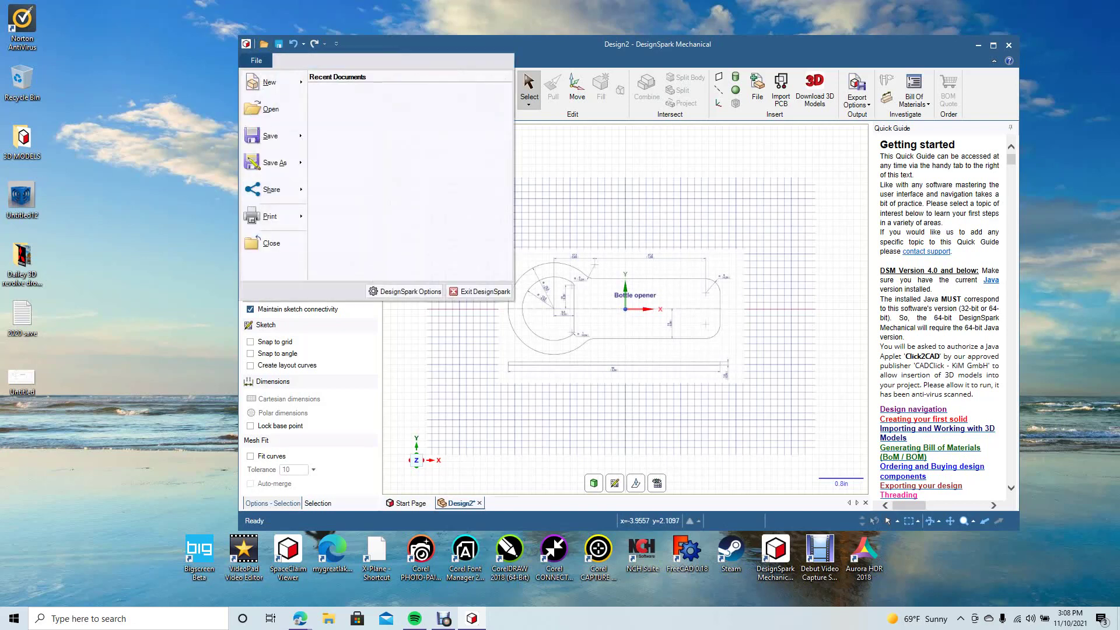
click(405, 291)
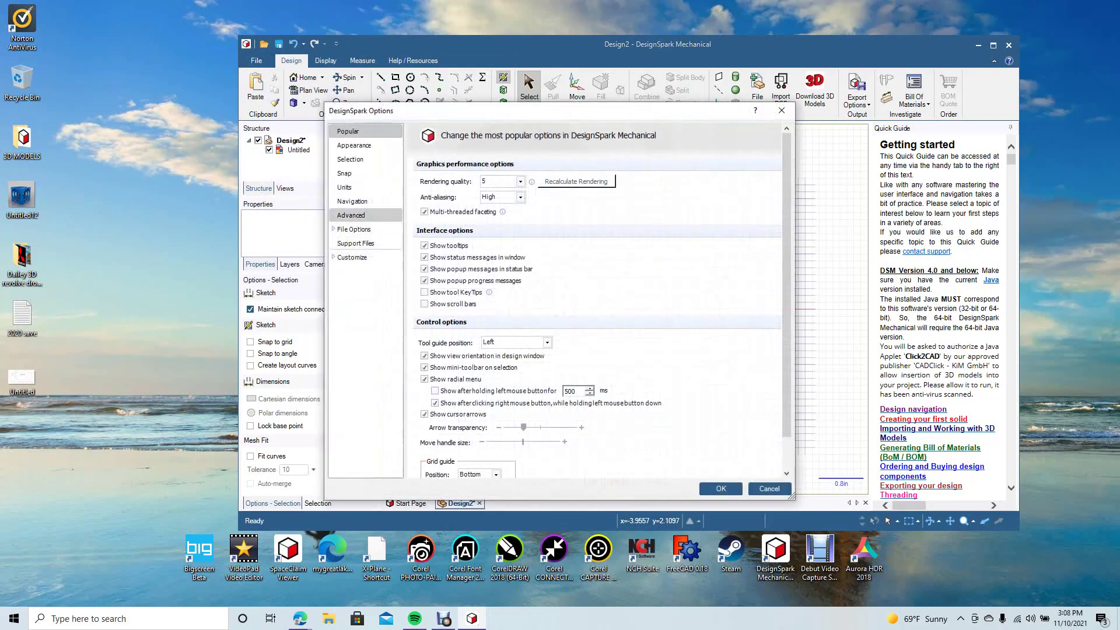
click(345, 187)
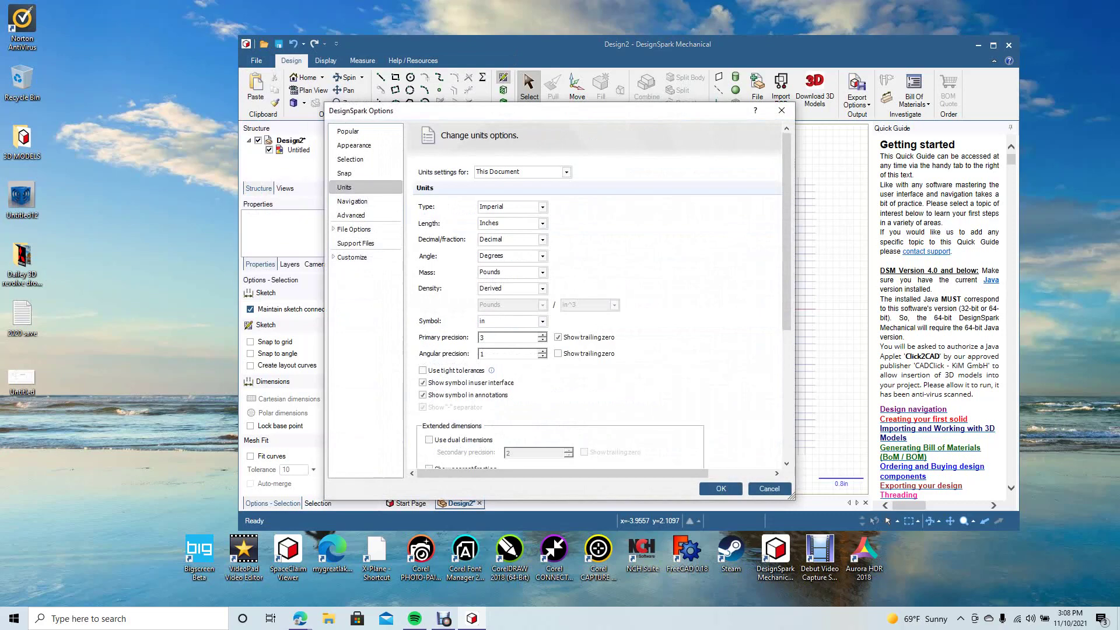
click(542, 208)
click(490, 228)
click(721, 489)
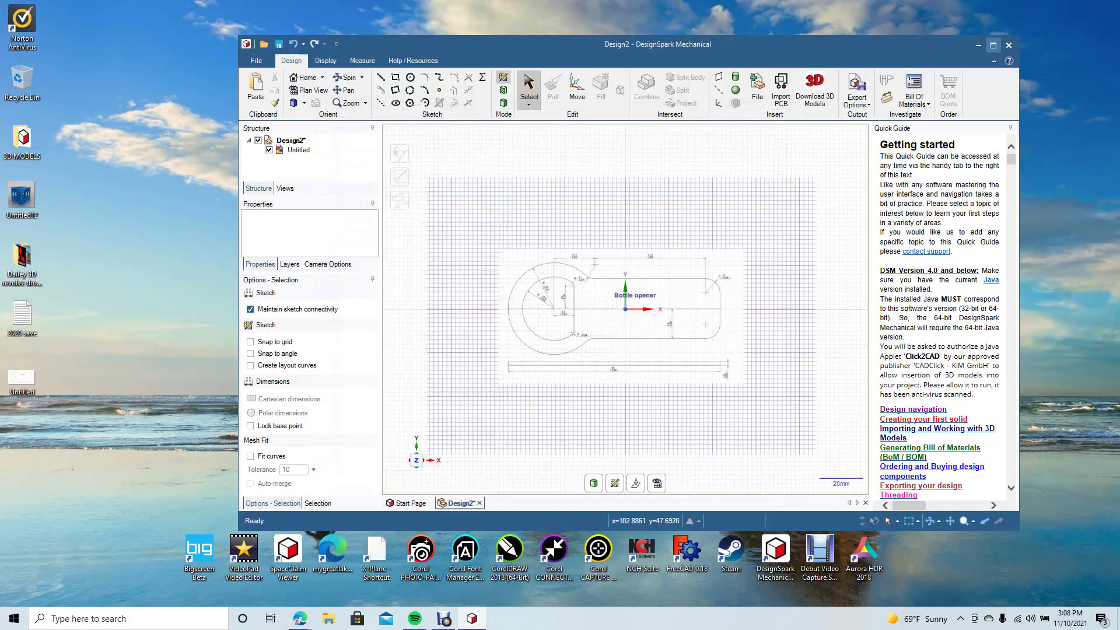
click(994, 45)
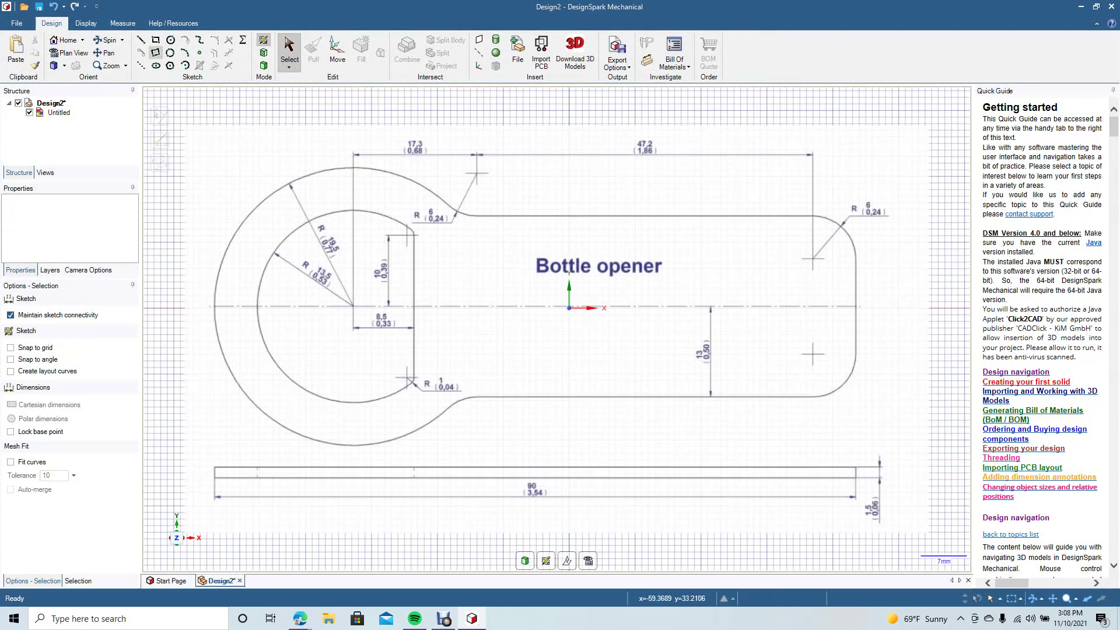
Sketch a horizontal 47.2 mm reference line above the image, starting in line with the left end of its 47.2 dimension
click(140, 40)
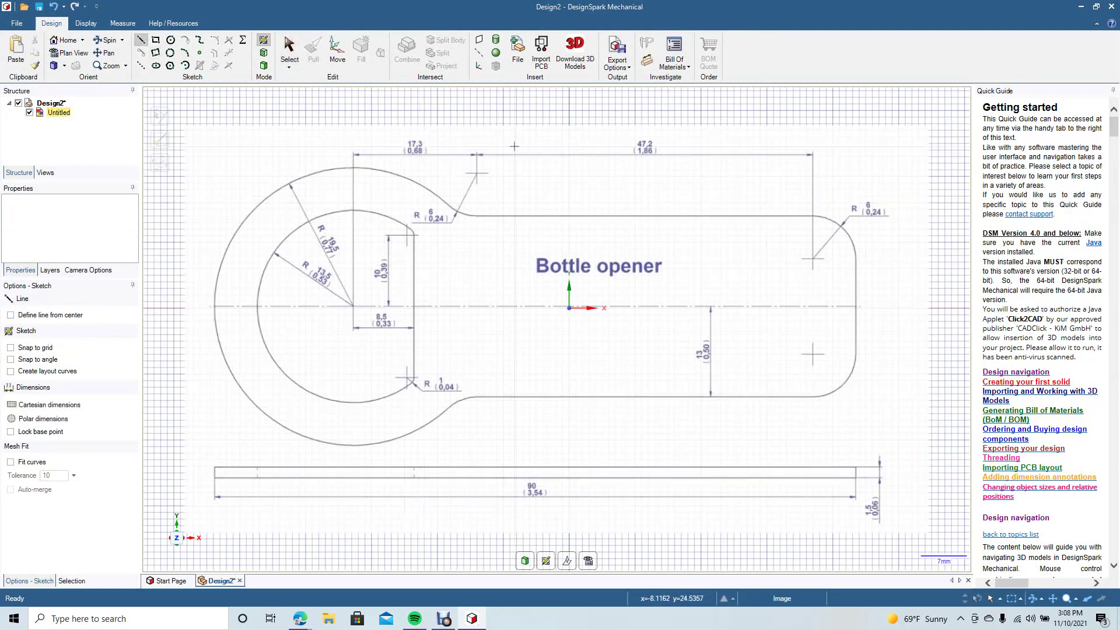
click(476, 115)
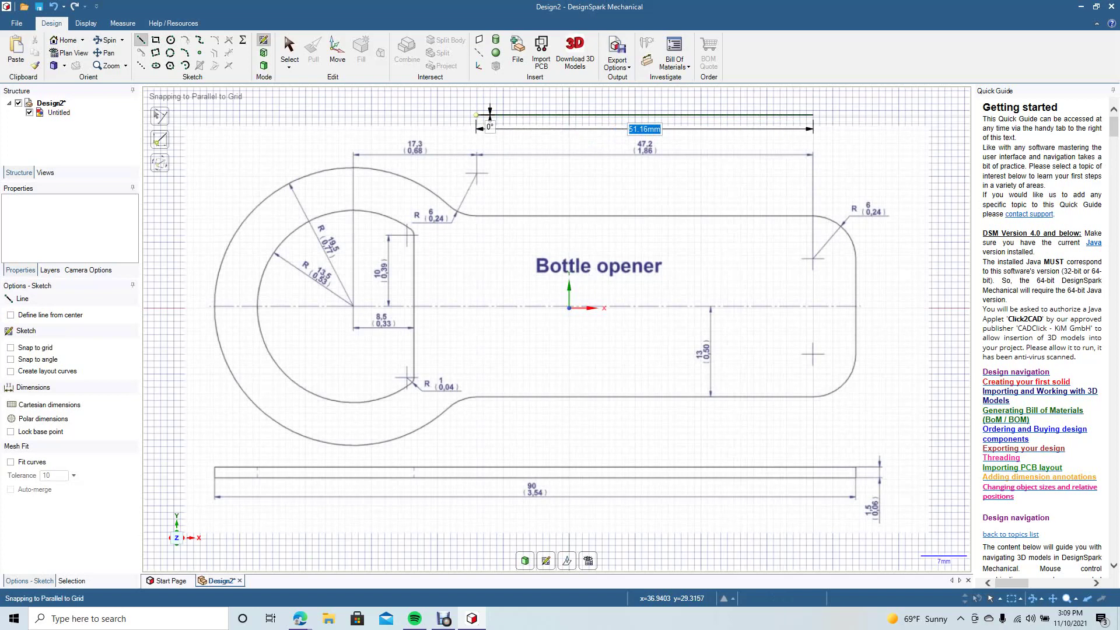
text(4)
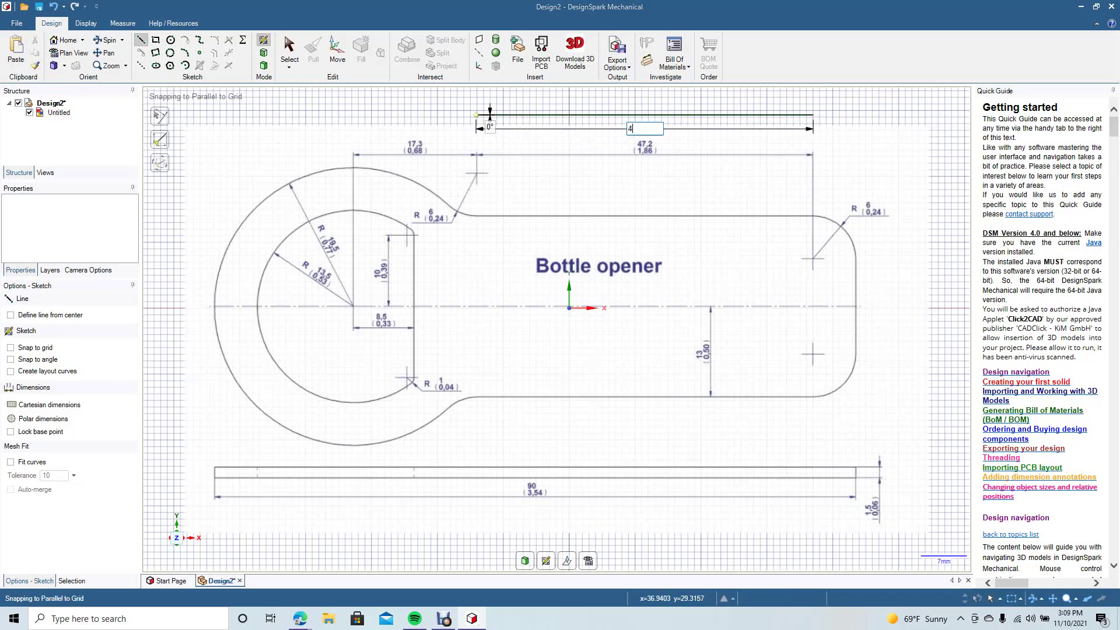
text(7.2)
key(Return)
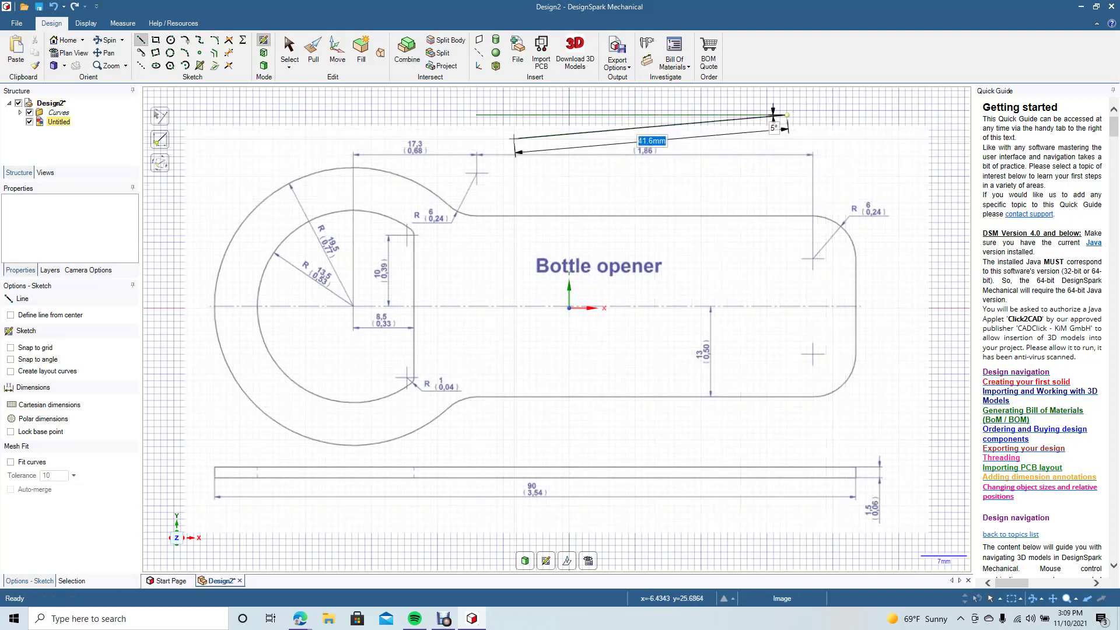
click(290, 49)
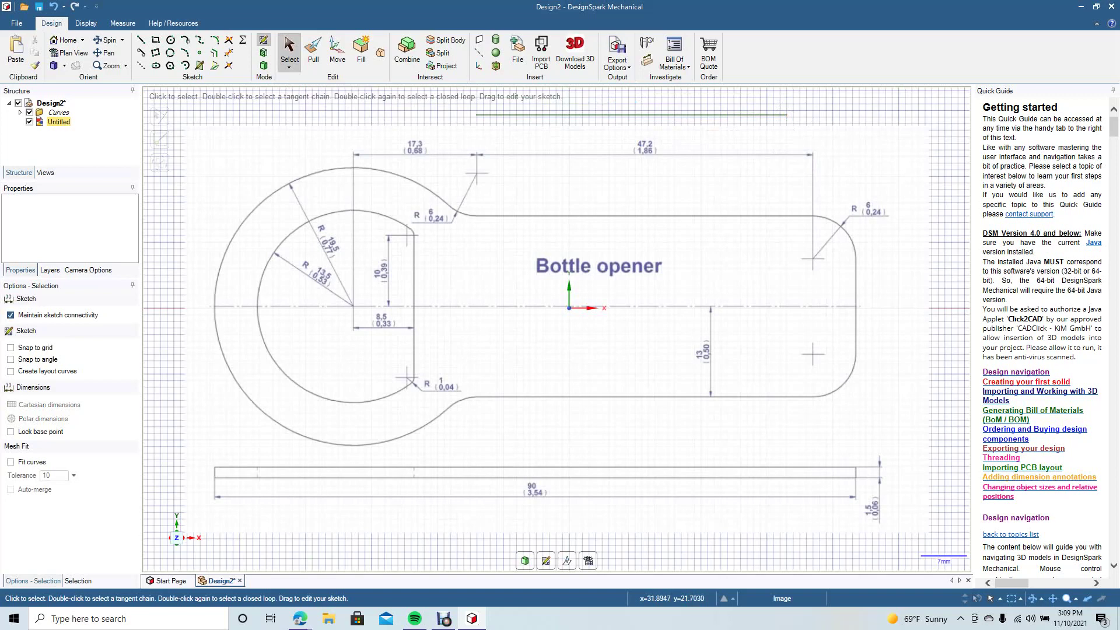
Resize and move the image until its 47.2 dimension matches the reference line, and delete that line
click(779, 164)
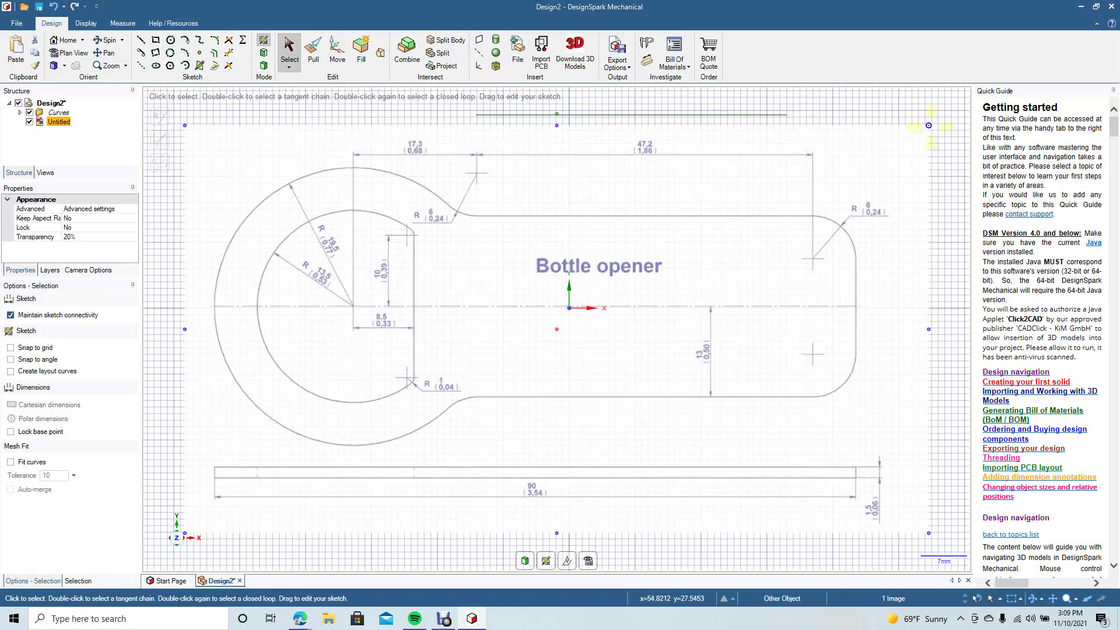
drag(929, 125, 847, 170)
drag(636, 231, 680, 193)
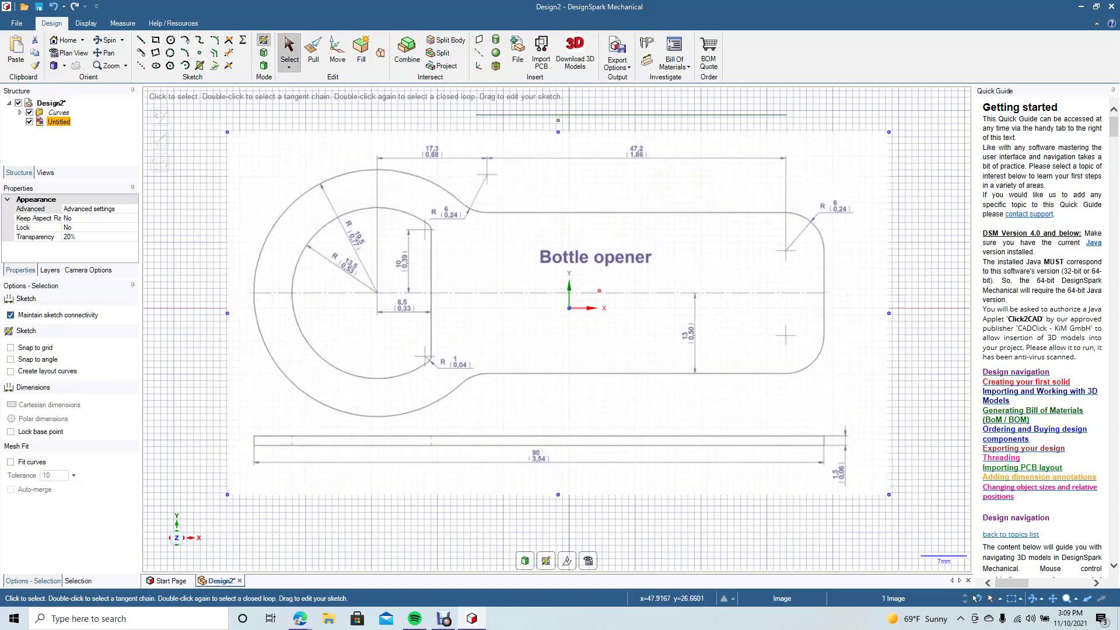
drag(889, 132, 692, 173)
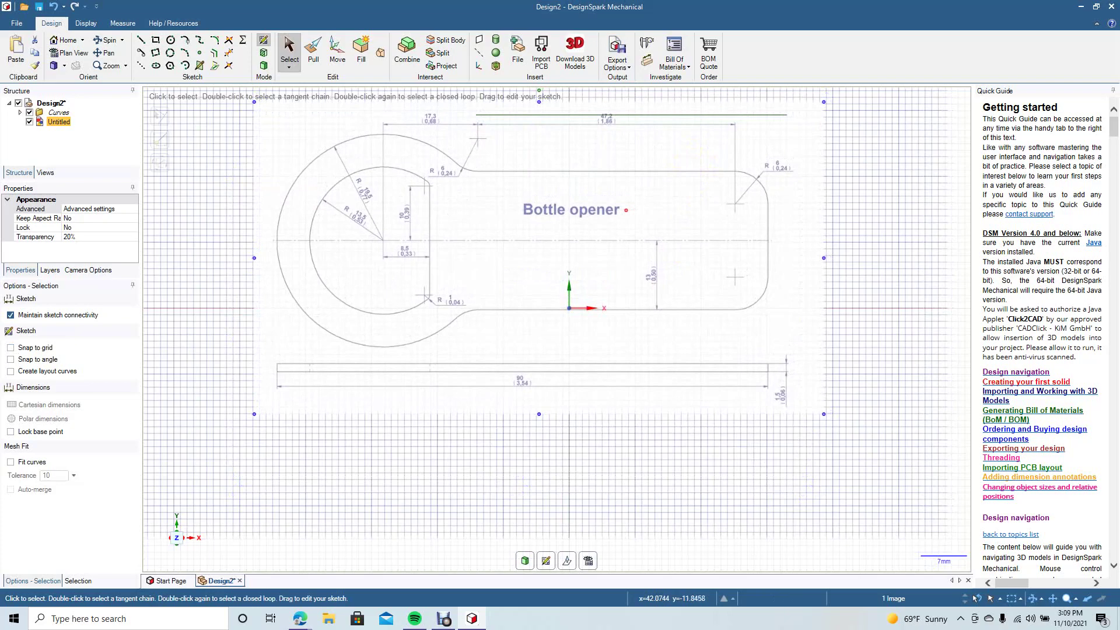
drag(824, 413, 944, 480)
drag(704, 358, 657, 350)
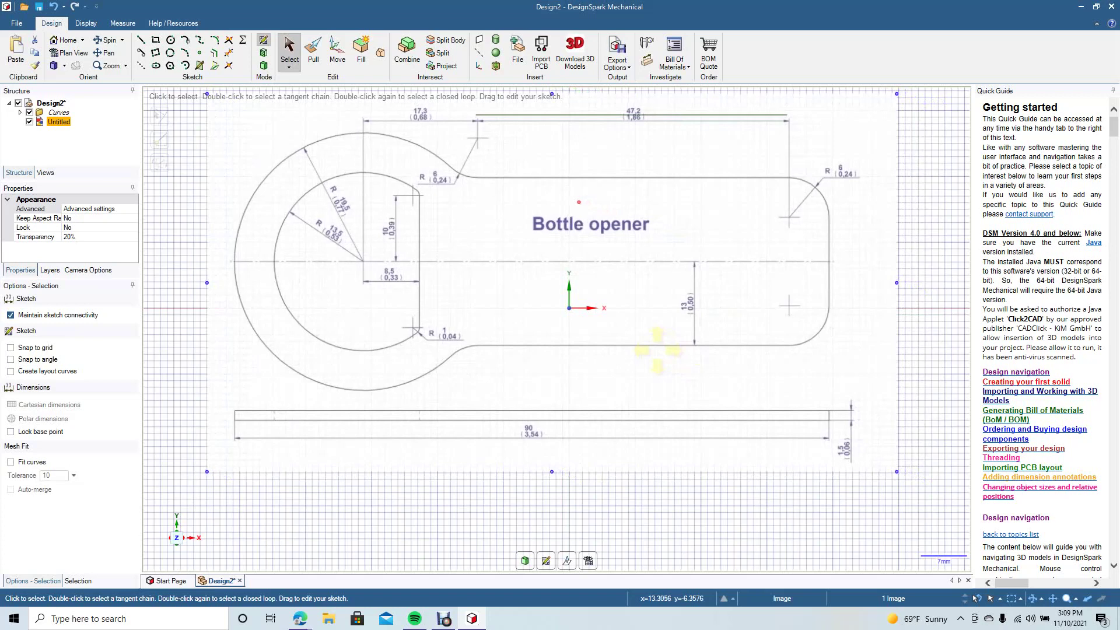
click(937, 339)
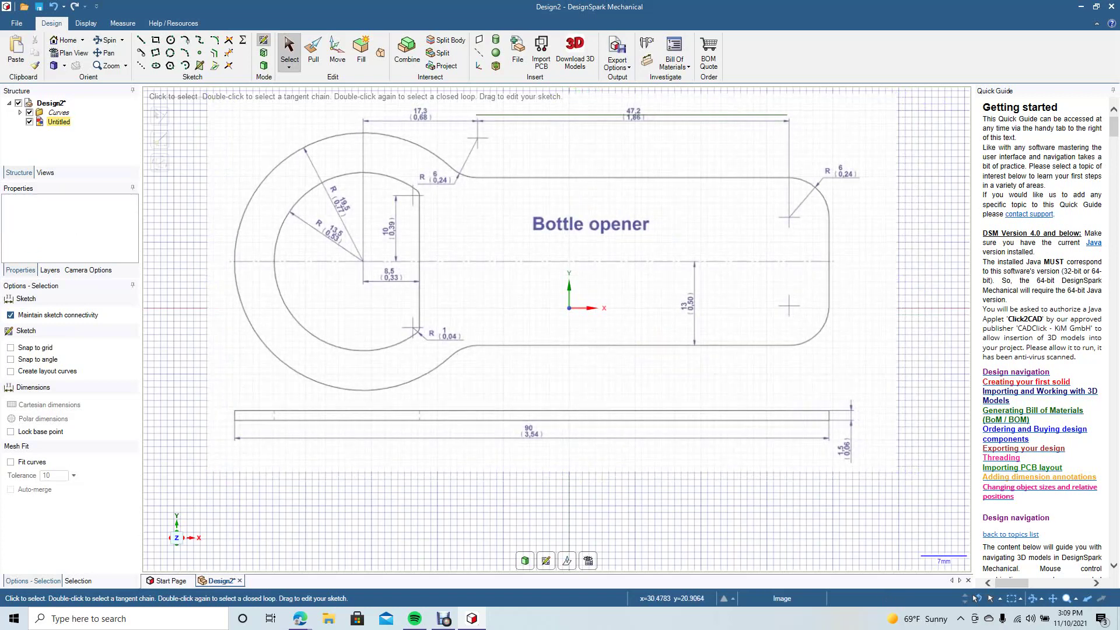
click(632, 115)
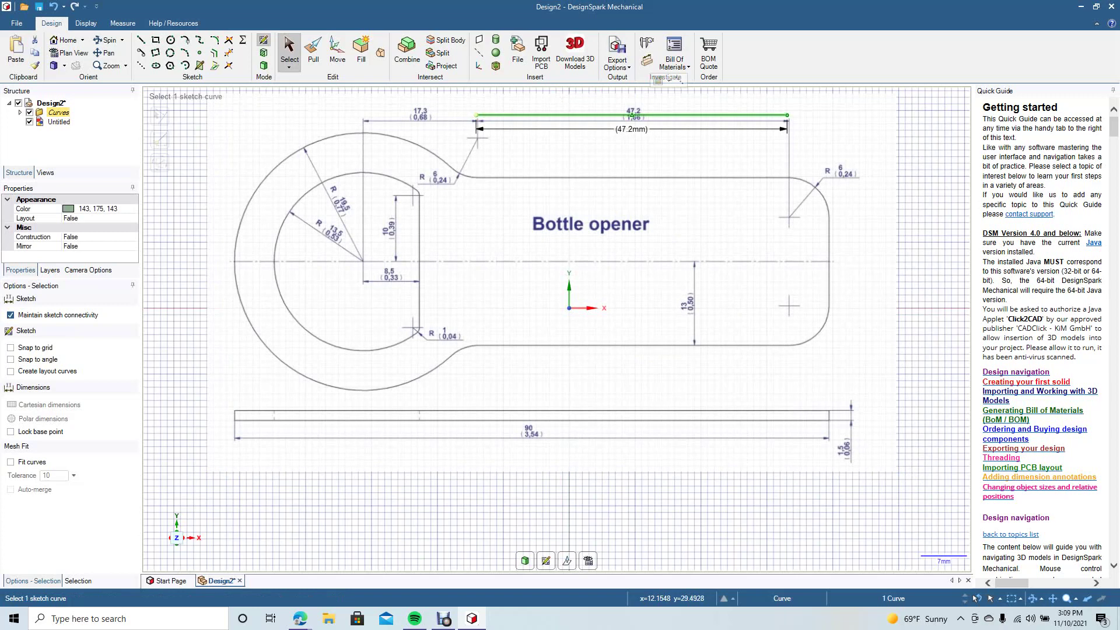
key(Delete)
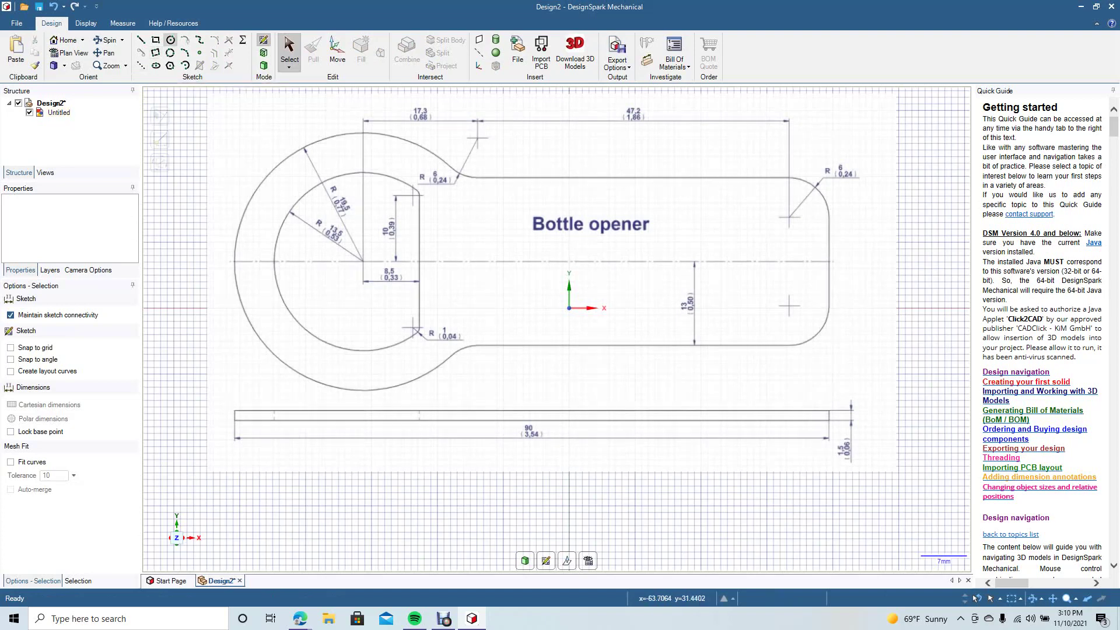
Sketch a 39 mm diameter circle over the outer ring outline, centred on the ring's centre mark
click(170, 40)
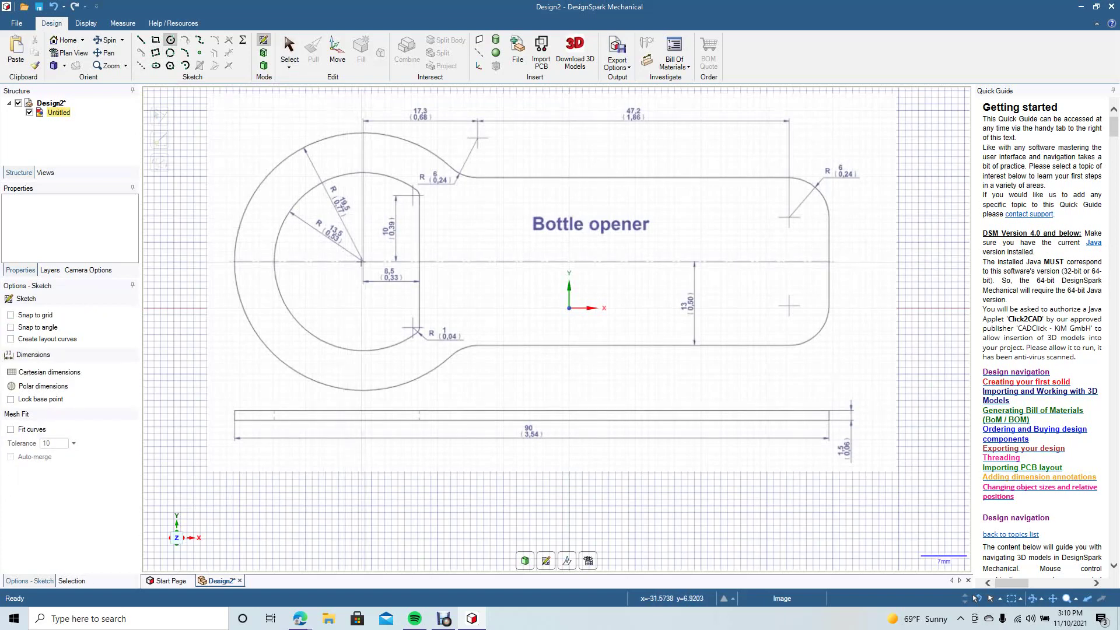
click(363, 262)
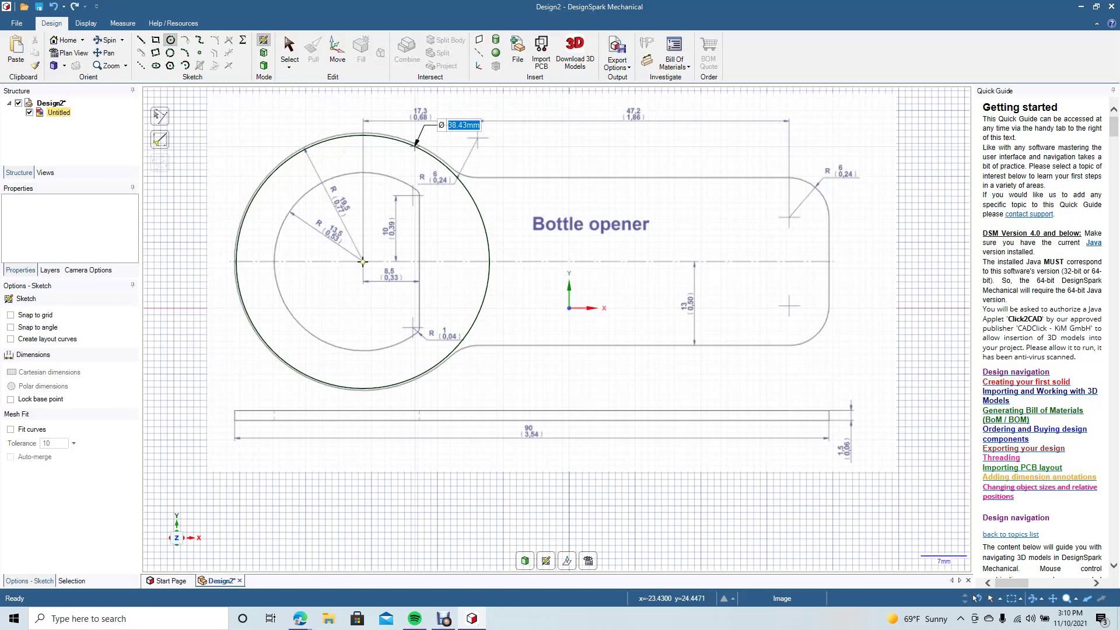
text(39)
key(Return)
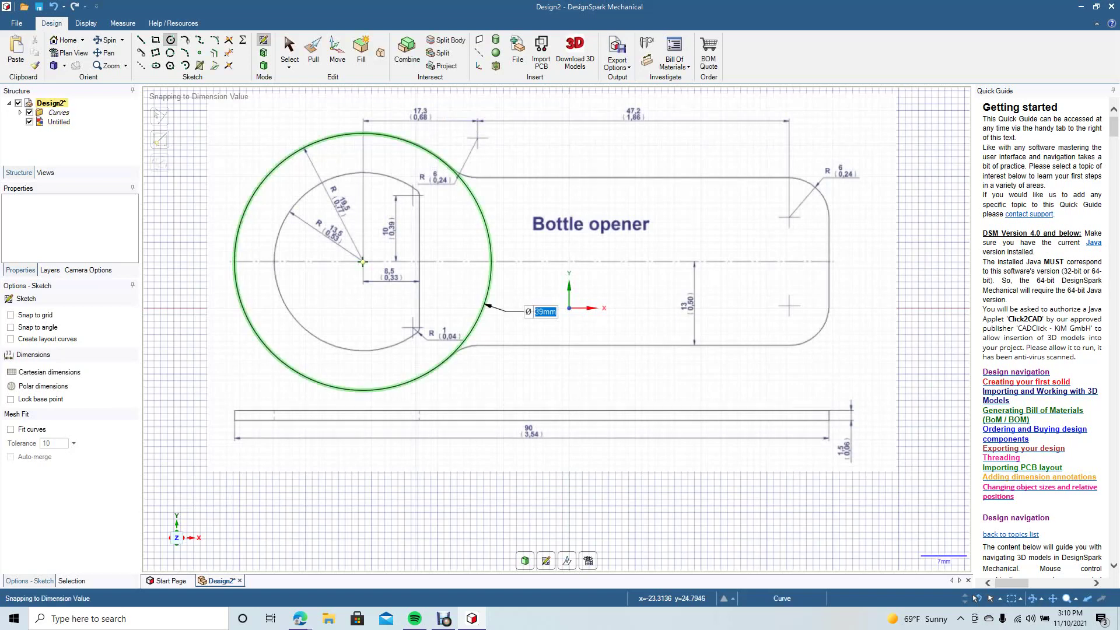
Sketch a concentric 27 mm diameter circle over the bottle opener's inner opening
click(363, 262)
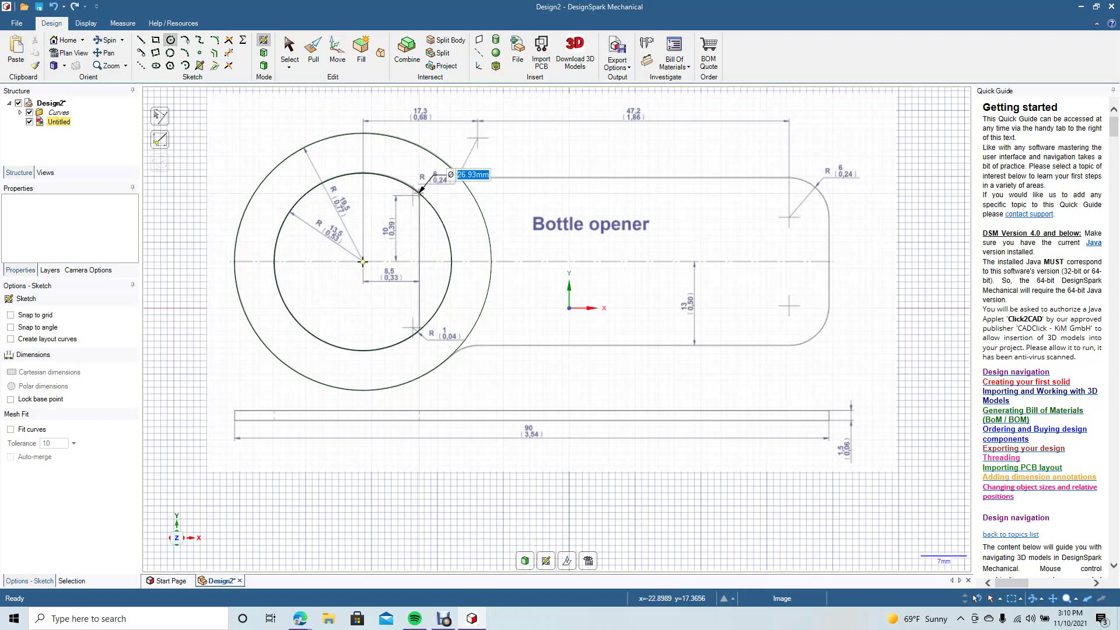
text(27)
key(Return)
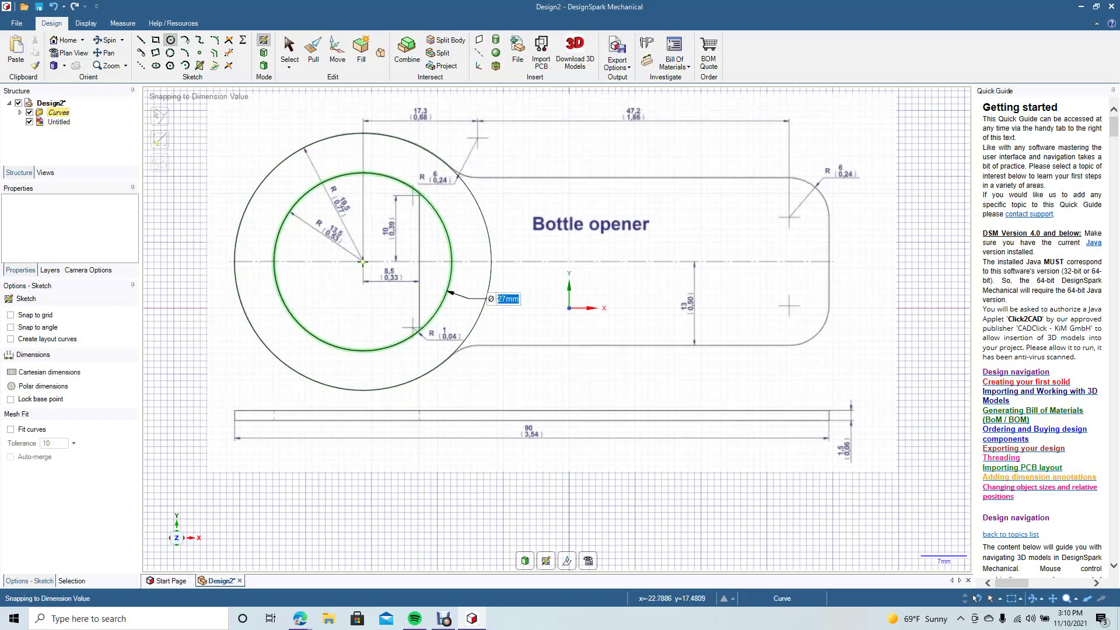
key(Escape)
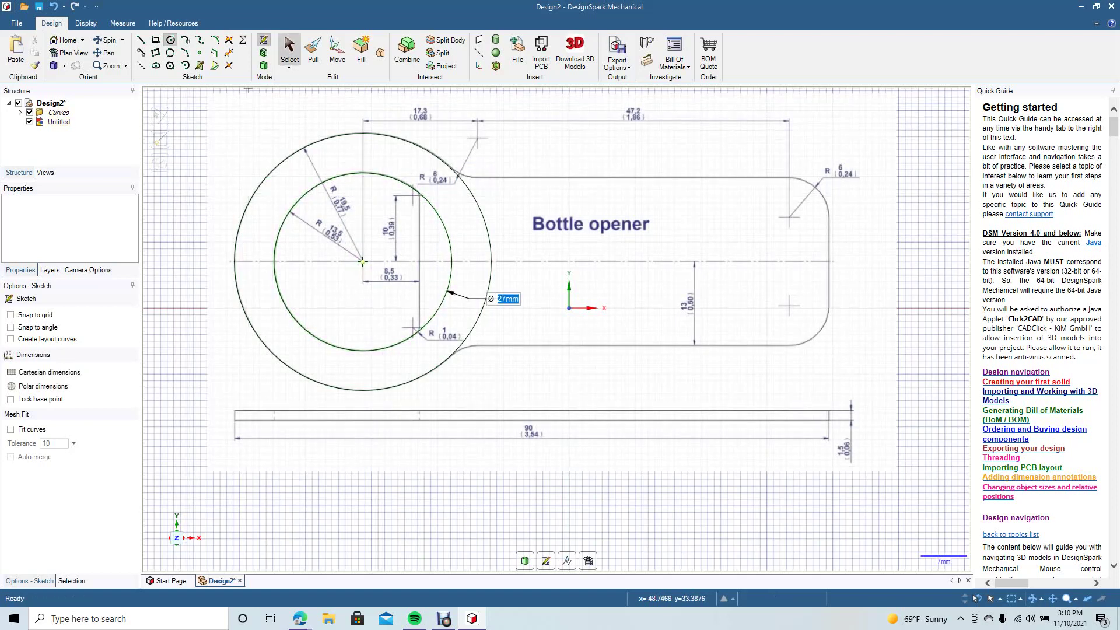
click(289, 48)
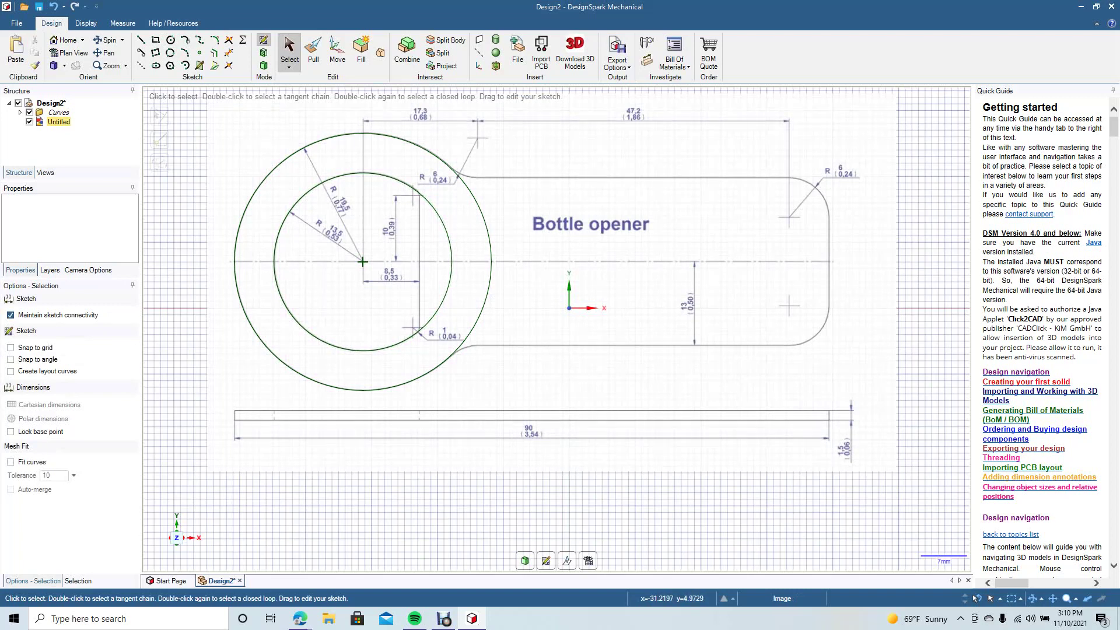
key(l)
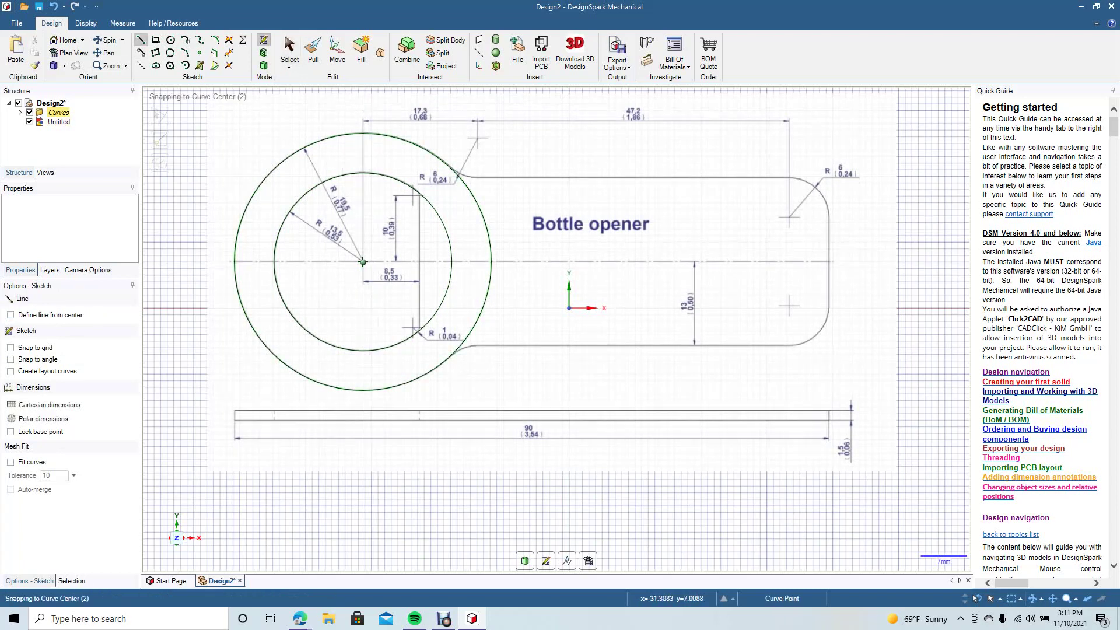
click(363, 261)
click(363, 326)
key(Escape)
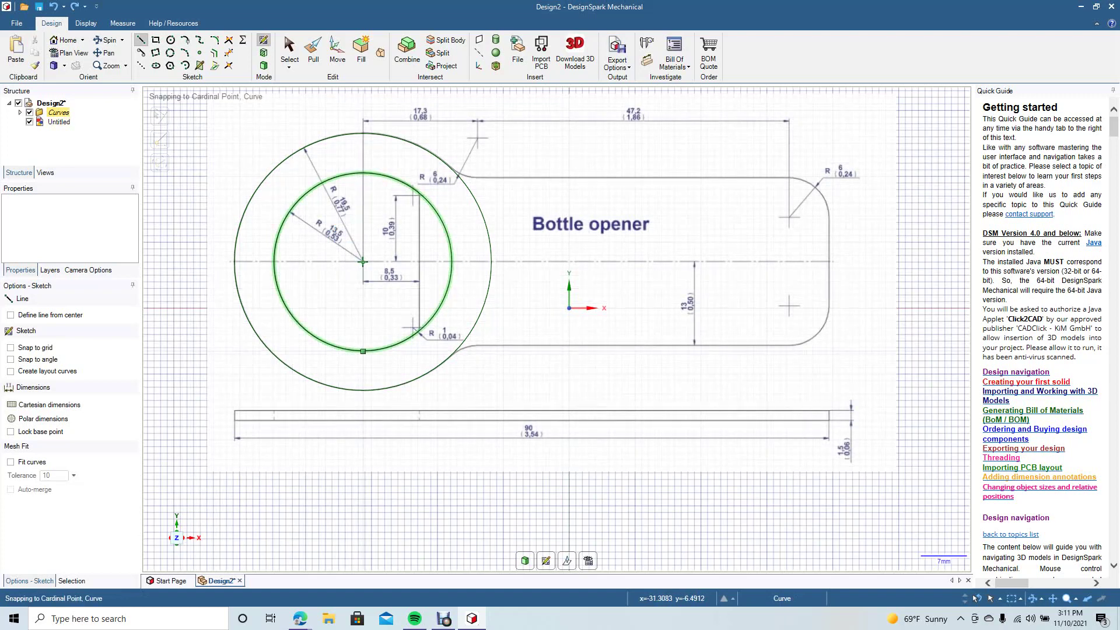
click(362, 351)
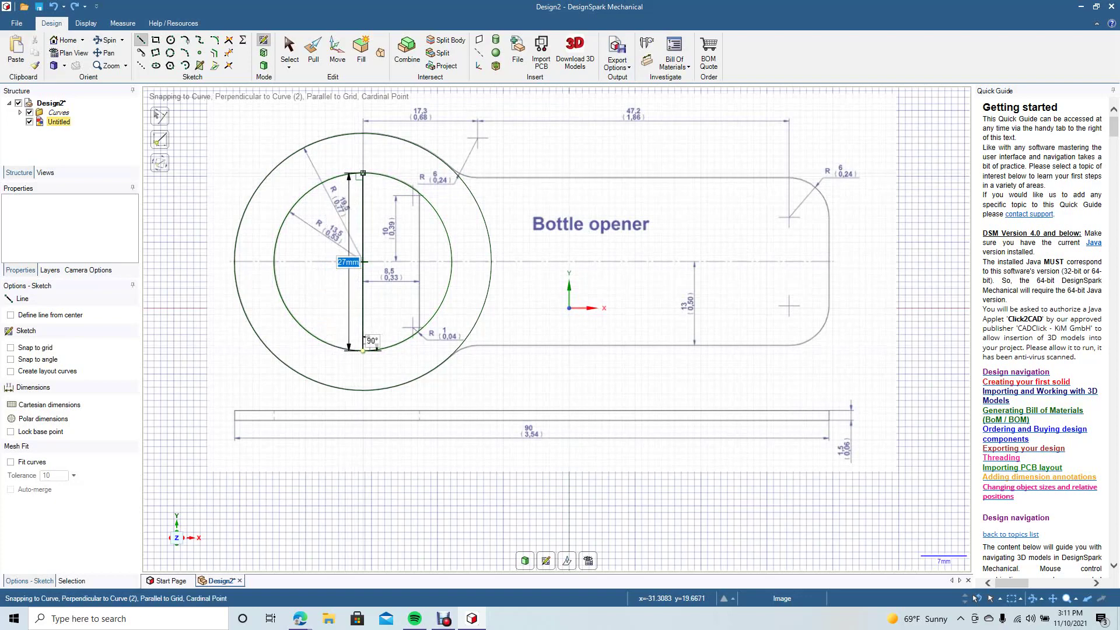
click(290, 50)
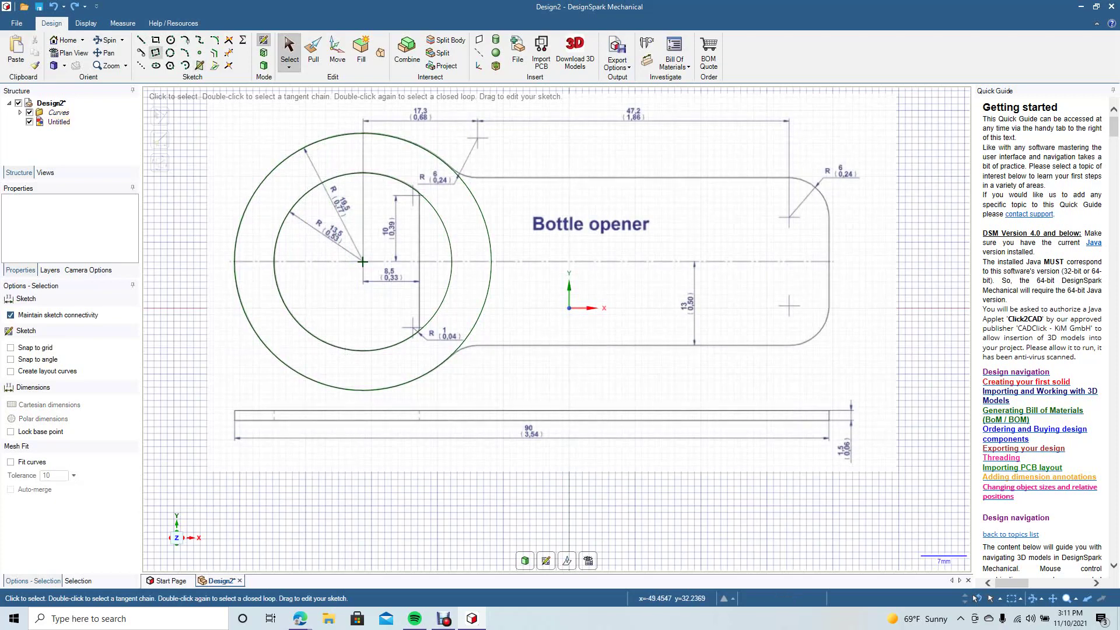
Sketch a vertical 39 mm line across the outer circle, from its lowest point to its highest point
click(141, 39)
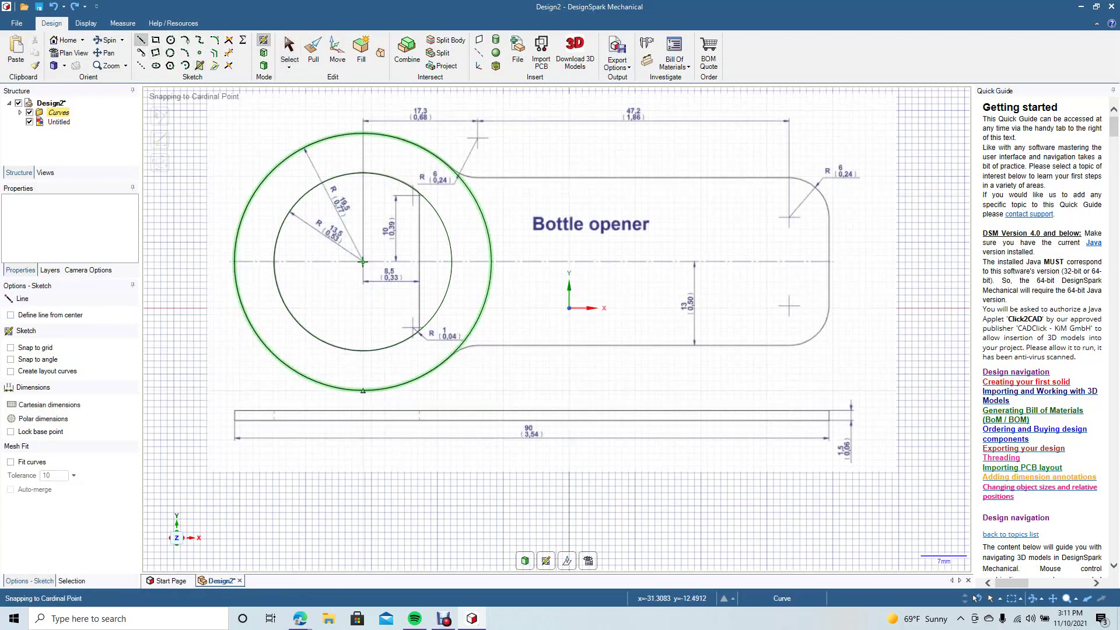
click(363, 390)
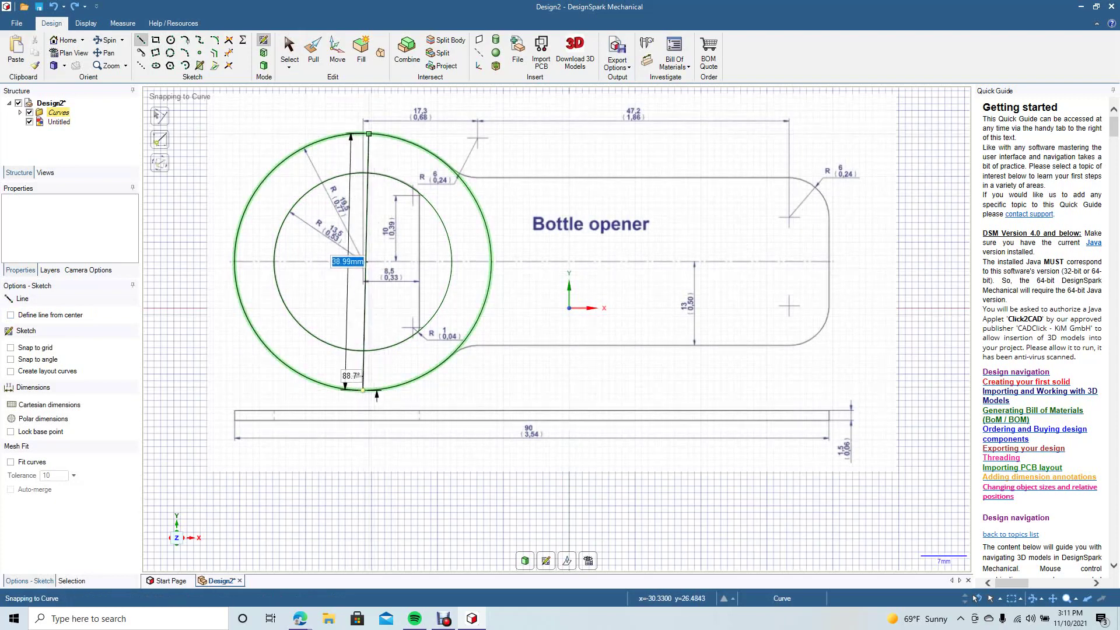
click(363, 134)
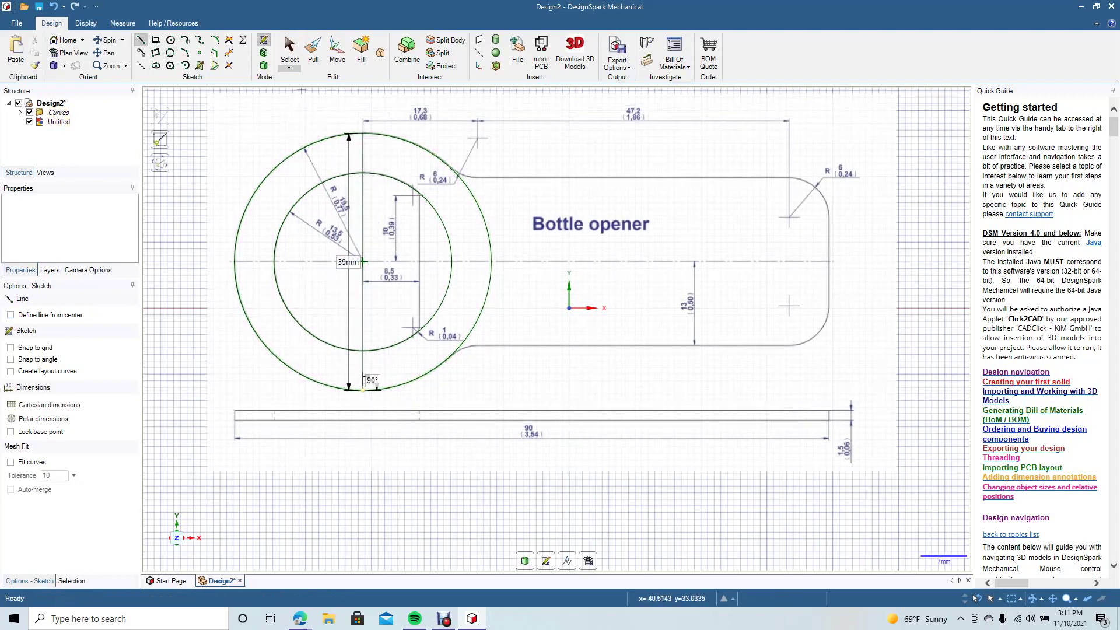
key(s)
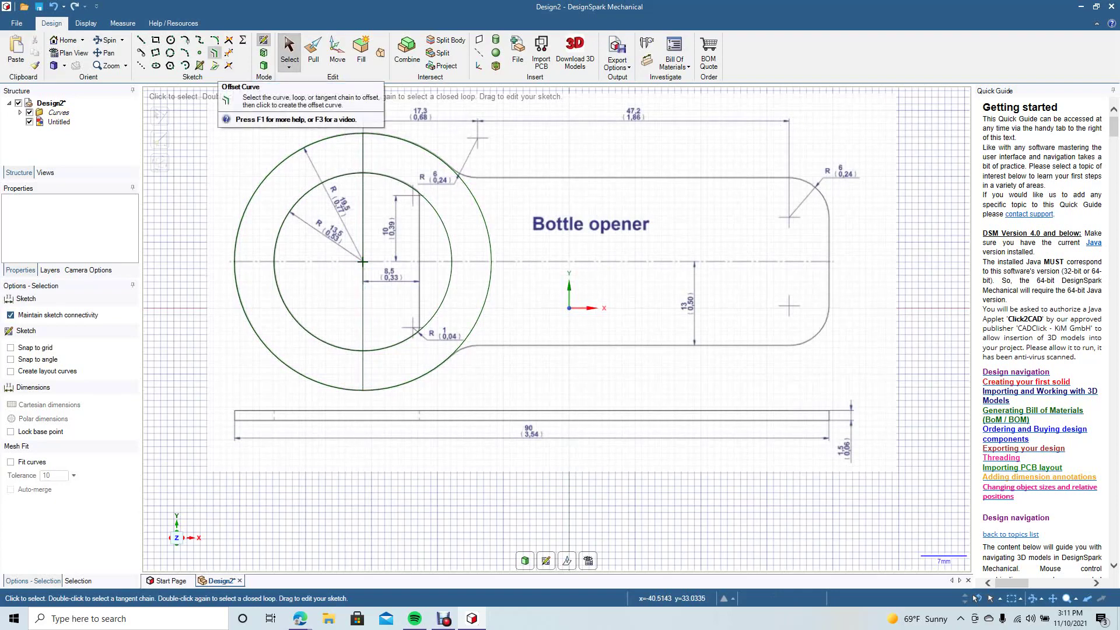
Offset the vertical diameter line 8.5 mm toward the handle and remove the original line
click(215, 53)
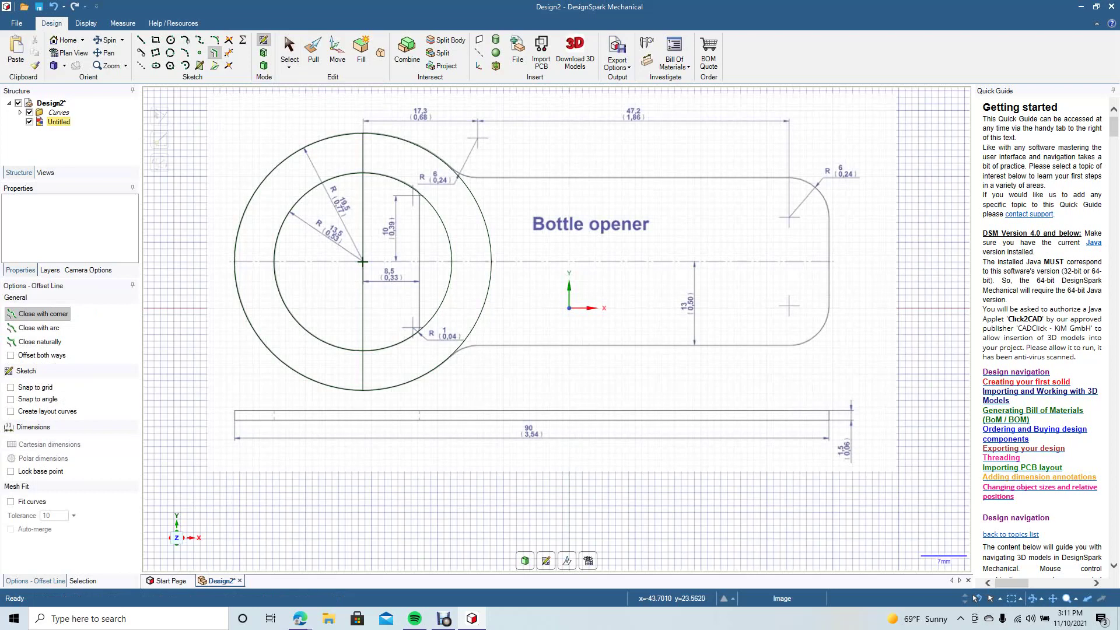
click(362, 273)
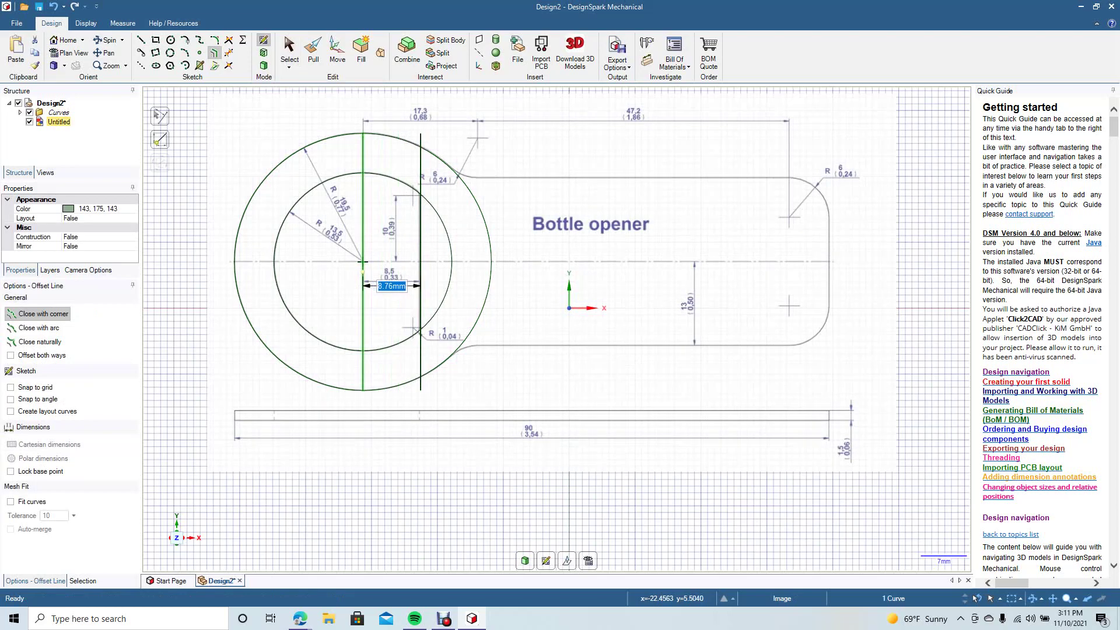
text(8)
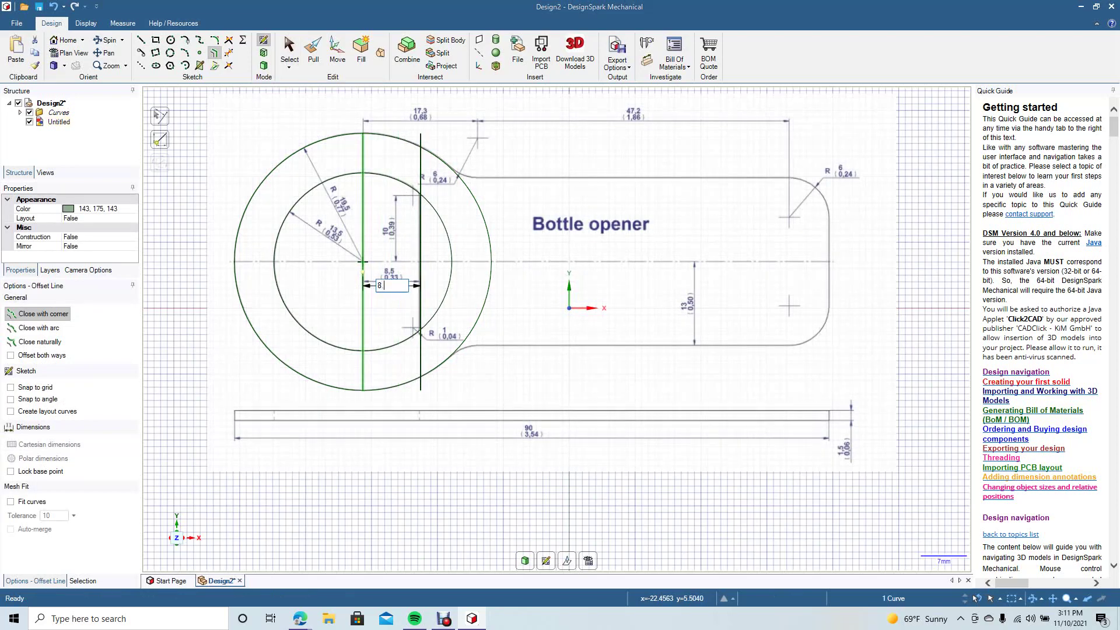
text(.5)
key(Return)
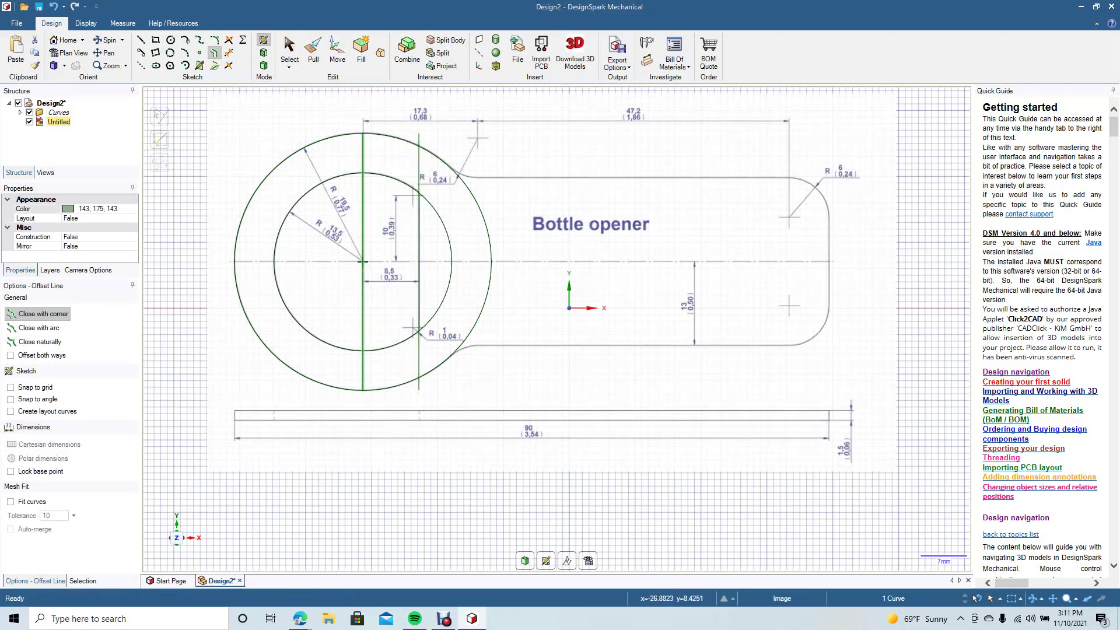
click(364, 225)
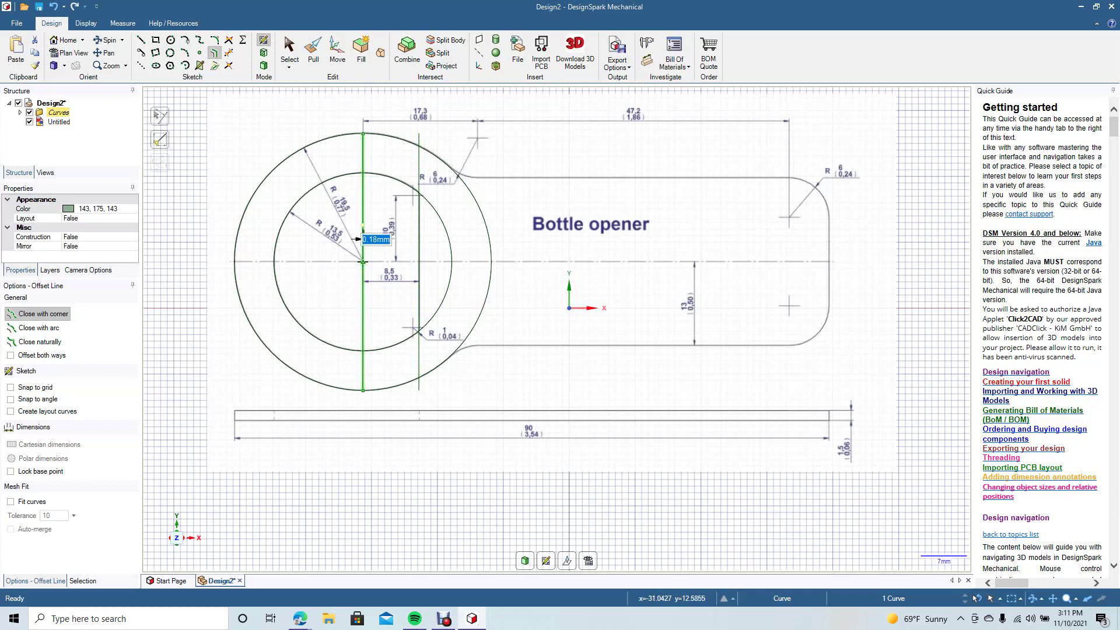
key(Escape)
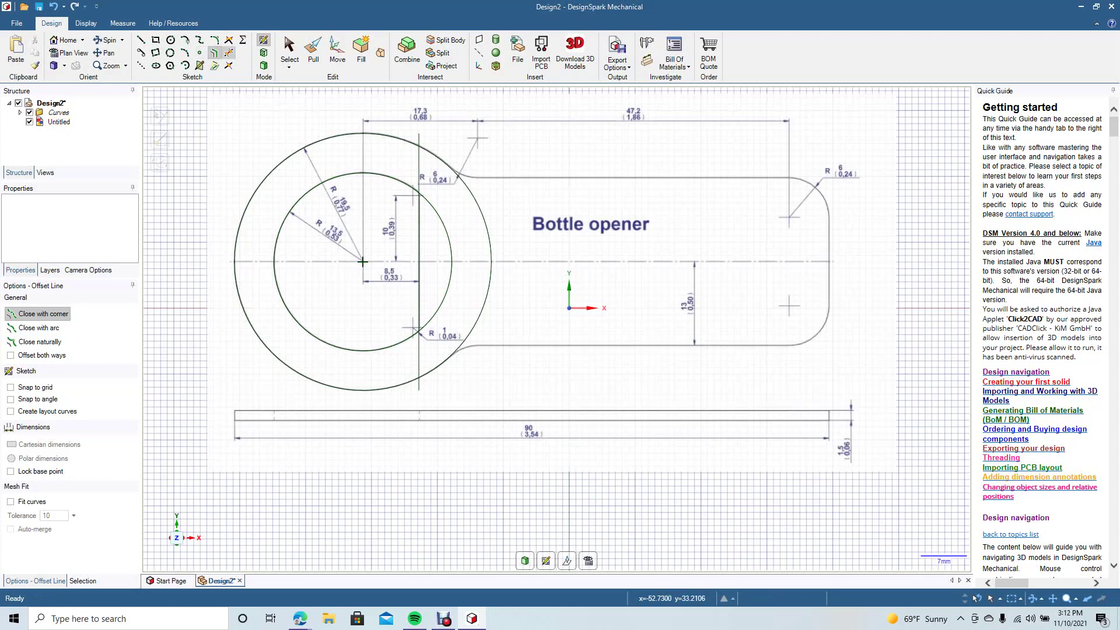
Trim away the inner circle's arc on the handle side of the vertical line and the line's ends beyond the opening
click(229, 52)
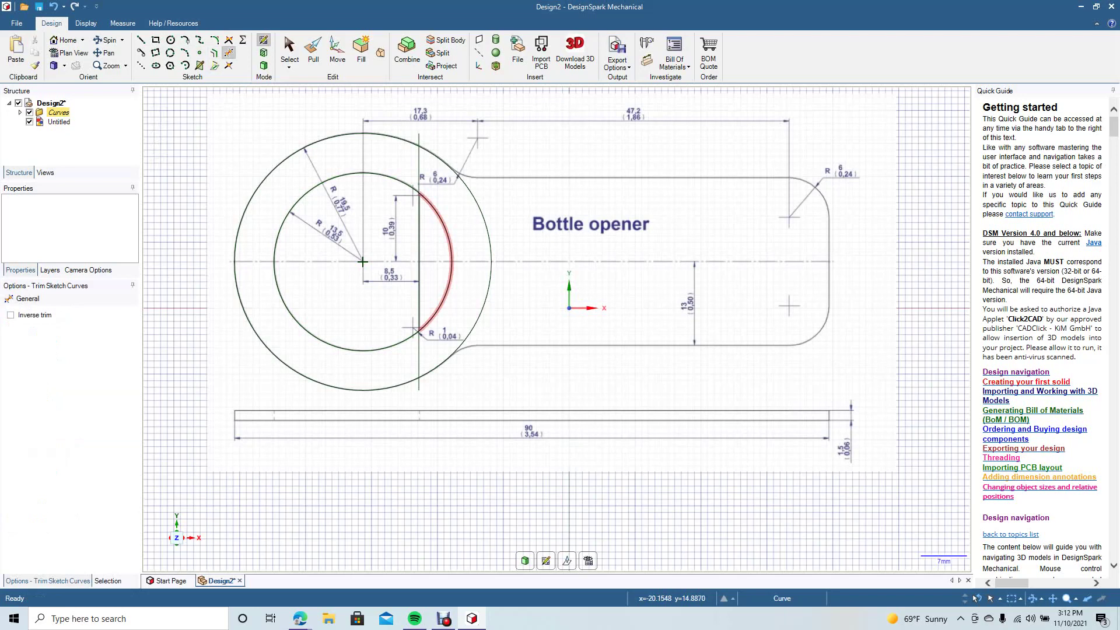
click(435, 210)
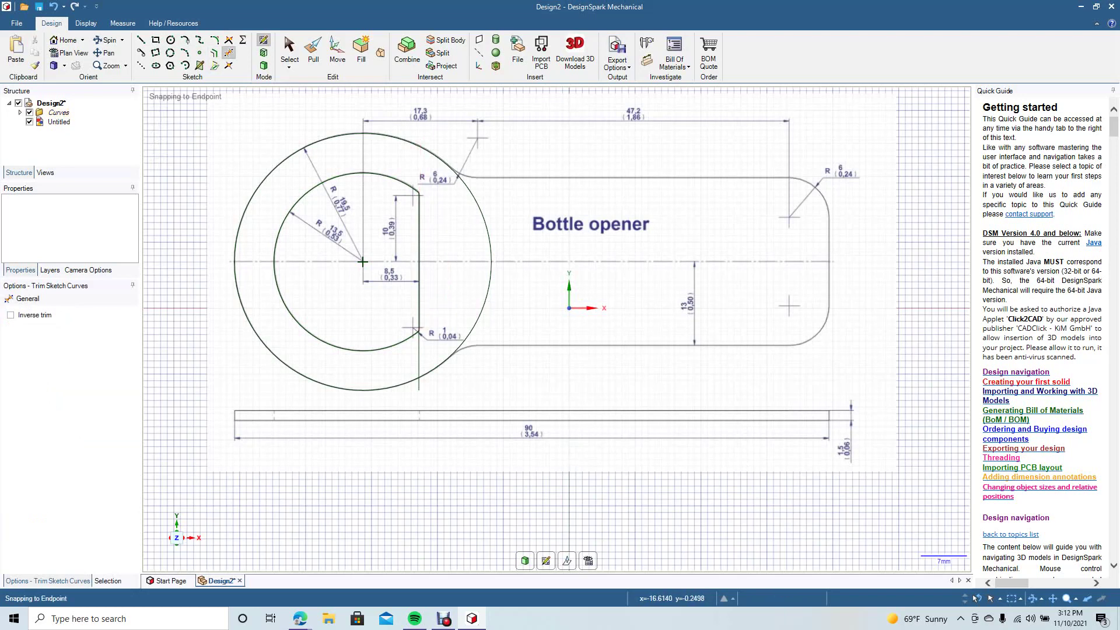
click(420, 354)
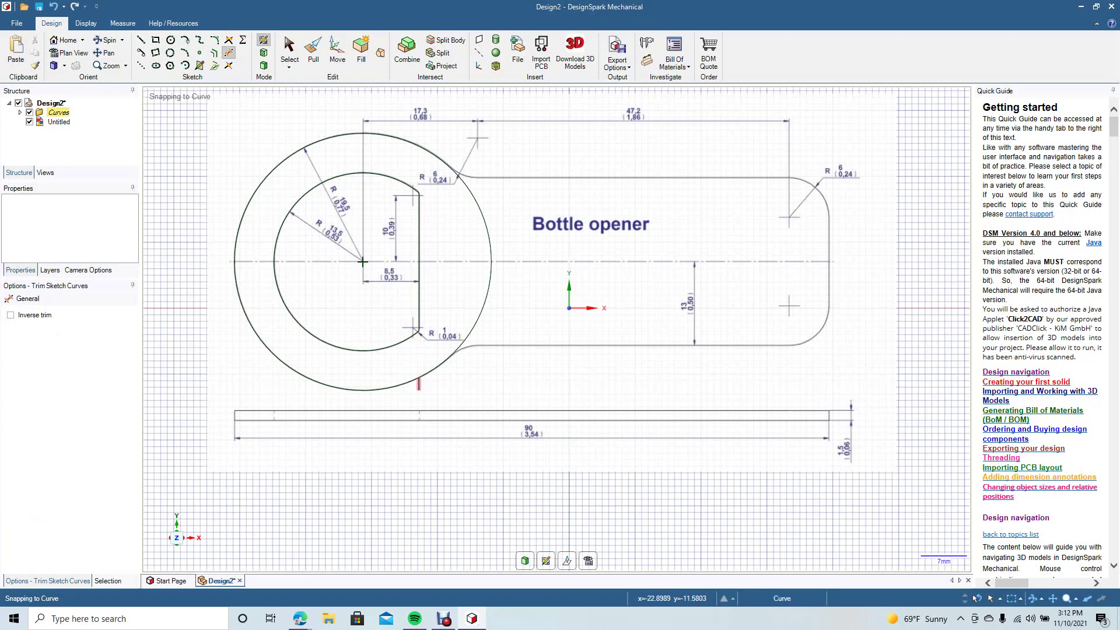
click(418, 384)
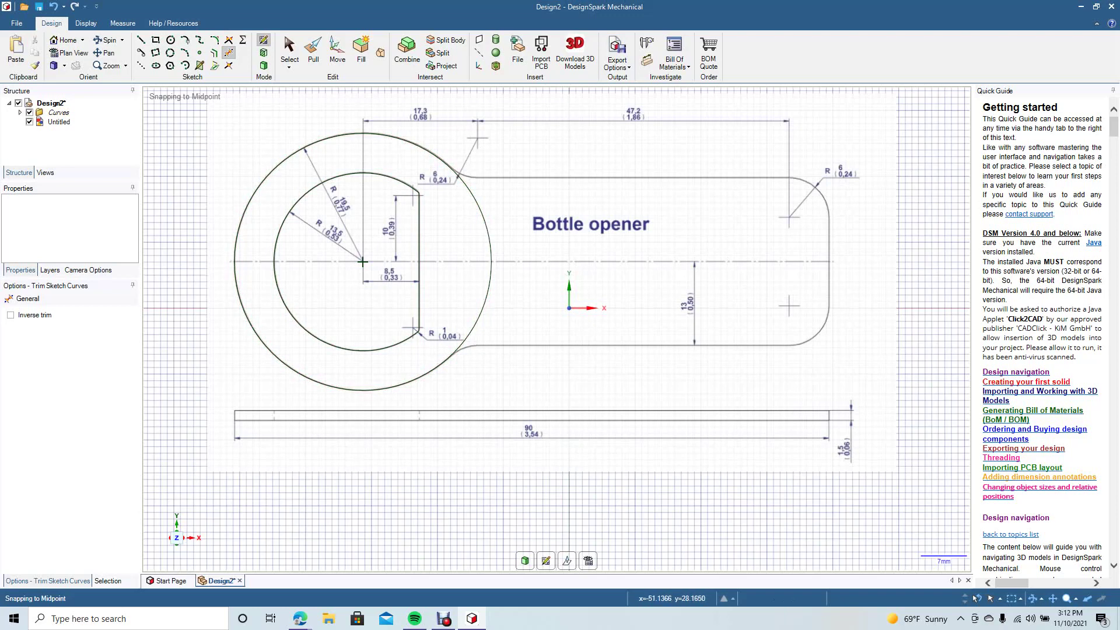
Sketch a horizontal centreline about 62 mm long from the midpoint of the opening's straight edge to the handle's far end
click(140, 39)
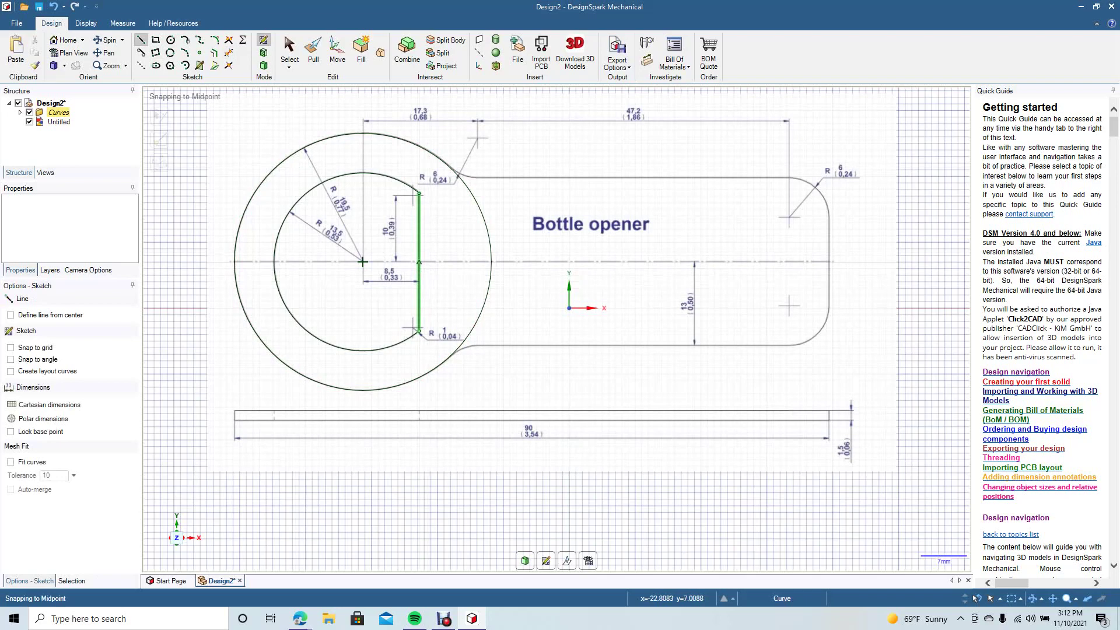
click(419, 262)
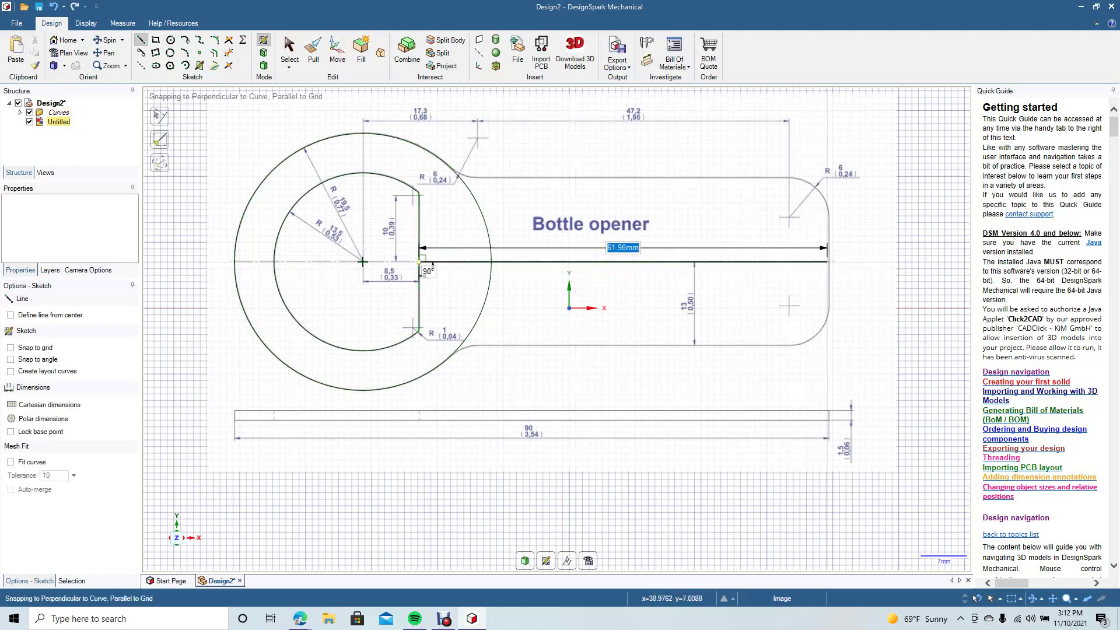
click(828, 262)
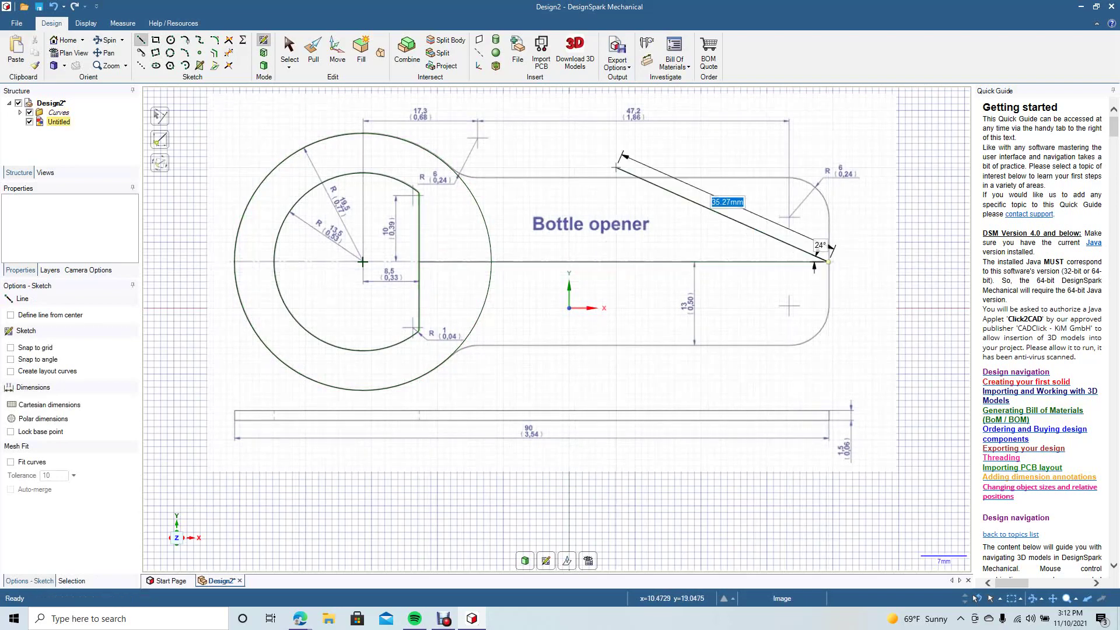
click(289, 50)
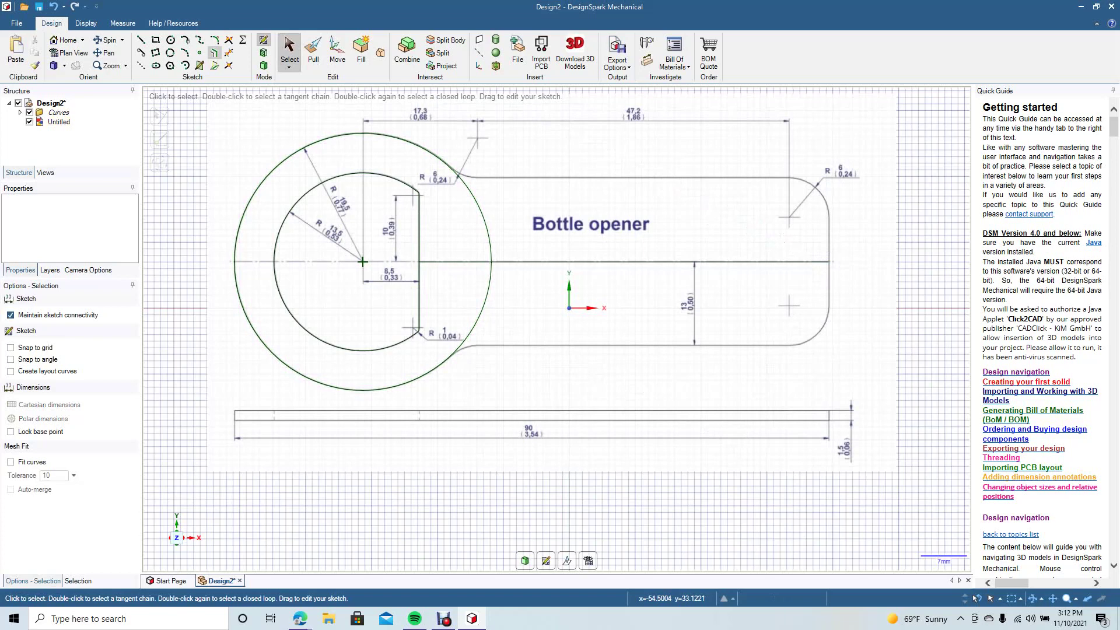
Offset the handle centreline 13 mm below and 13 mm above to form the handle's long edges
click(215, 53)
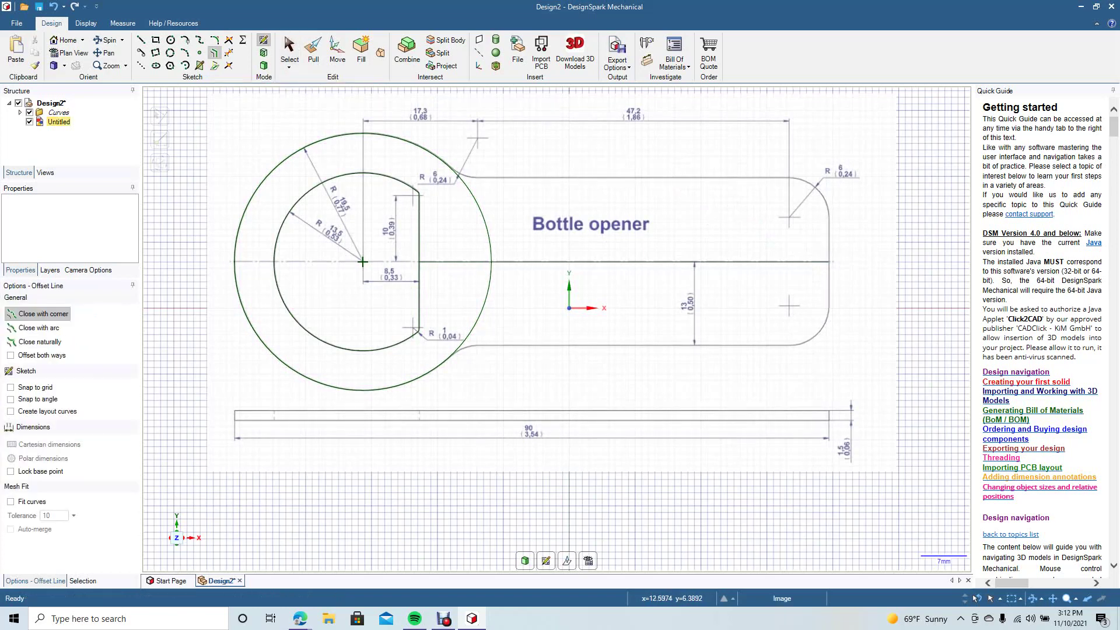
click(651, 261)
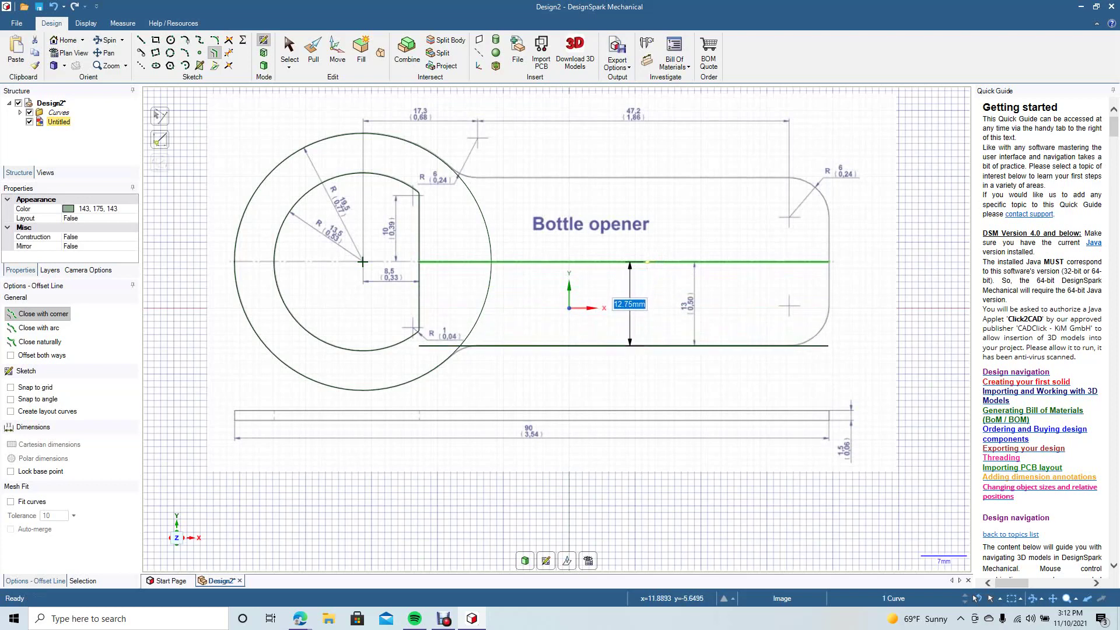
text(13)
key(Return)
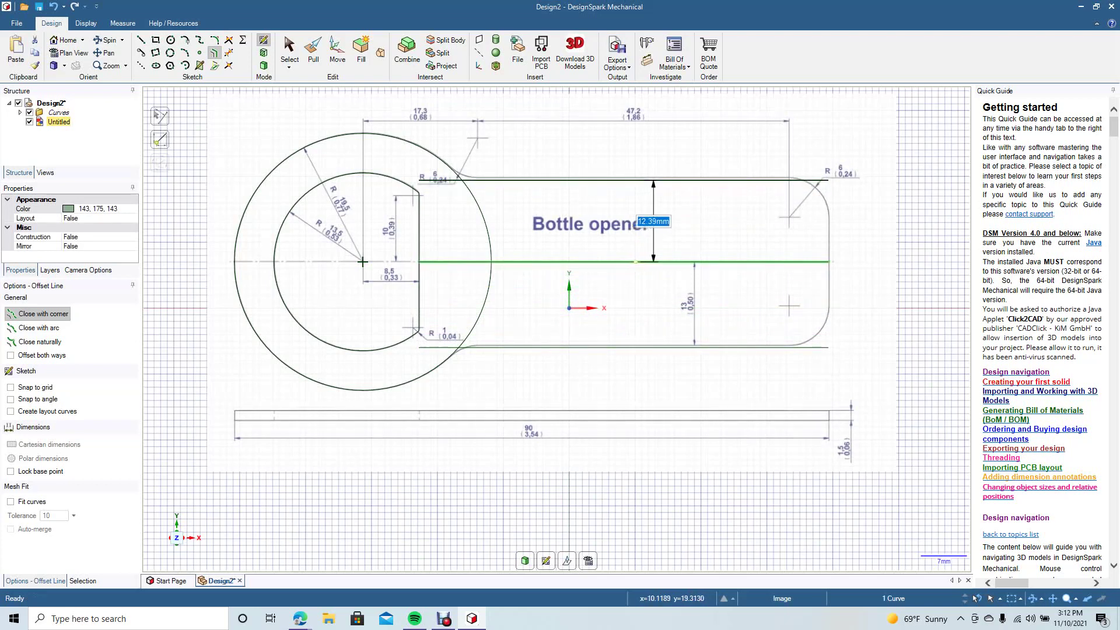
text(13)
key(Return)
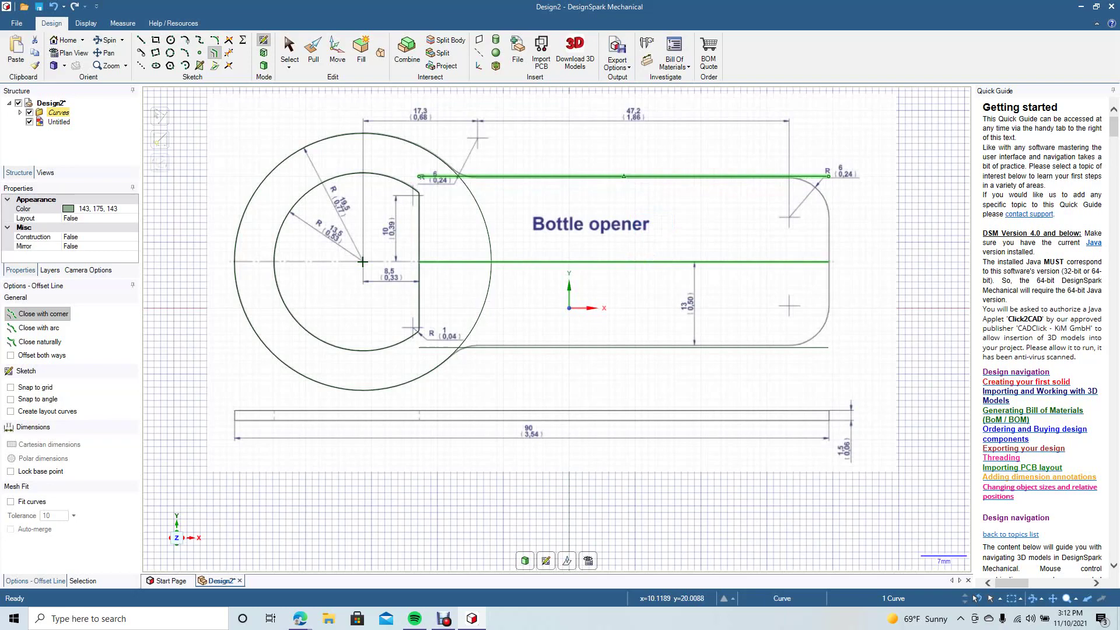
click(289, 49)
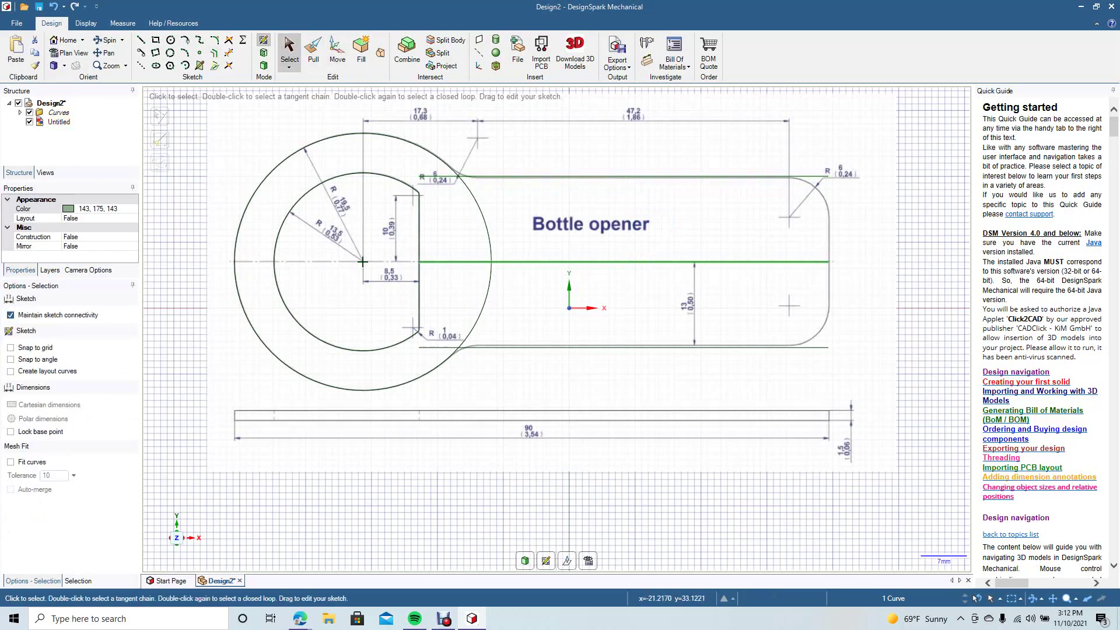
click(484, 228)
Sketch two connected horizontal lines, 17.3 mm and 47.2 mm long, from the outer circle's top point toward the handle end
click(141, 40)
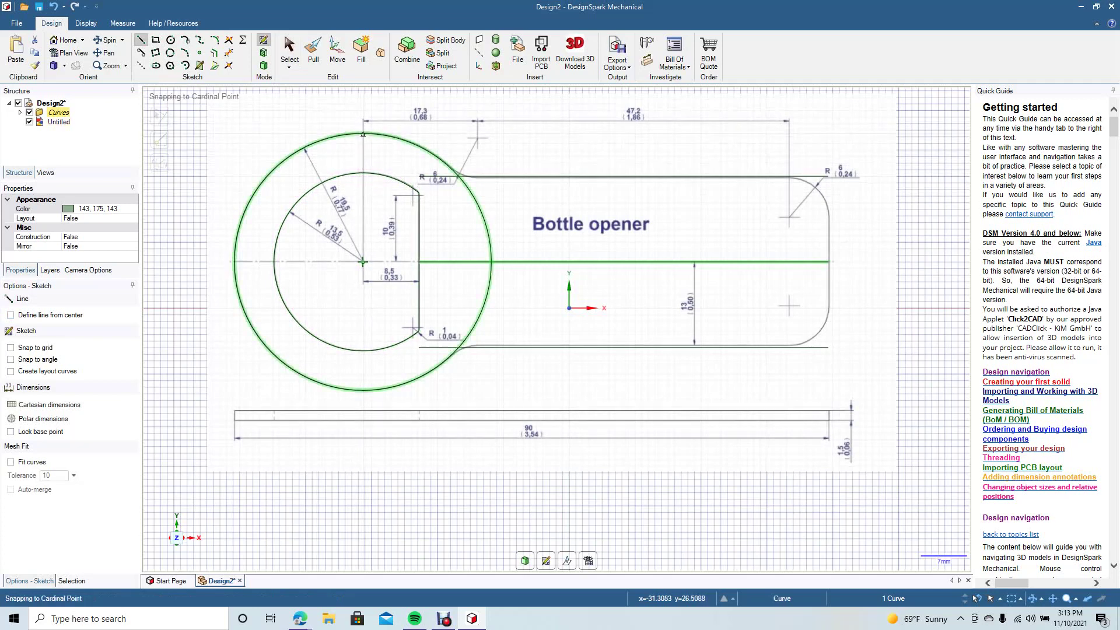
click(363, 134)
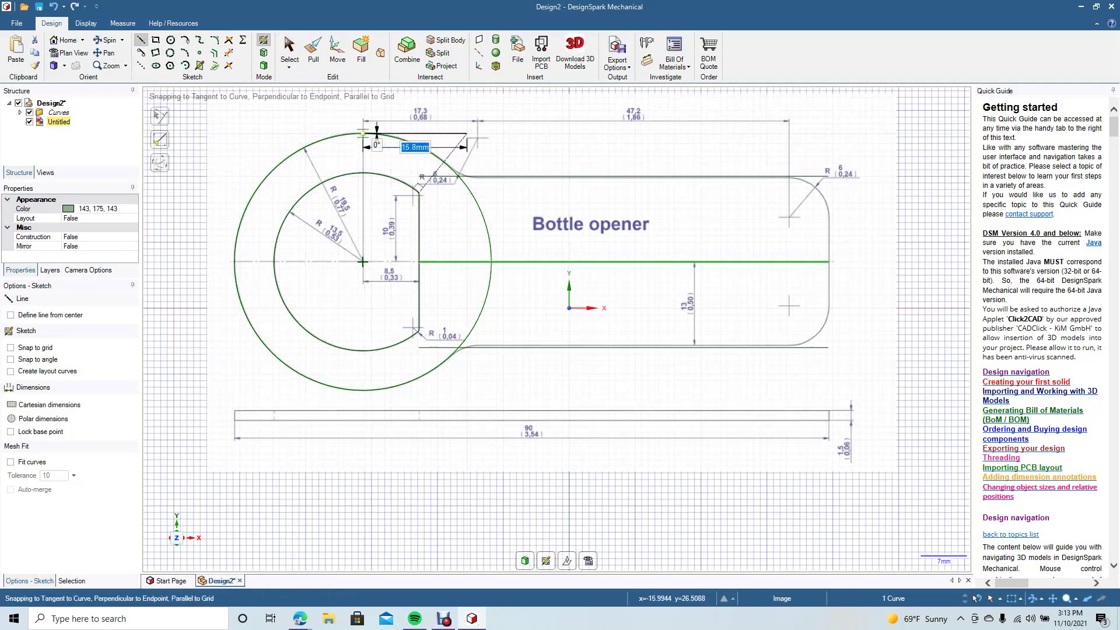
text(17.3)
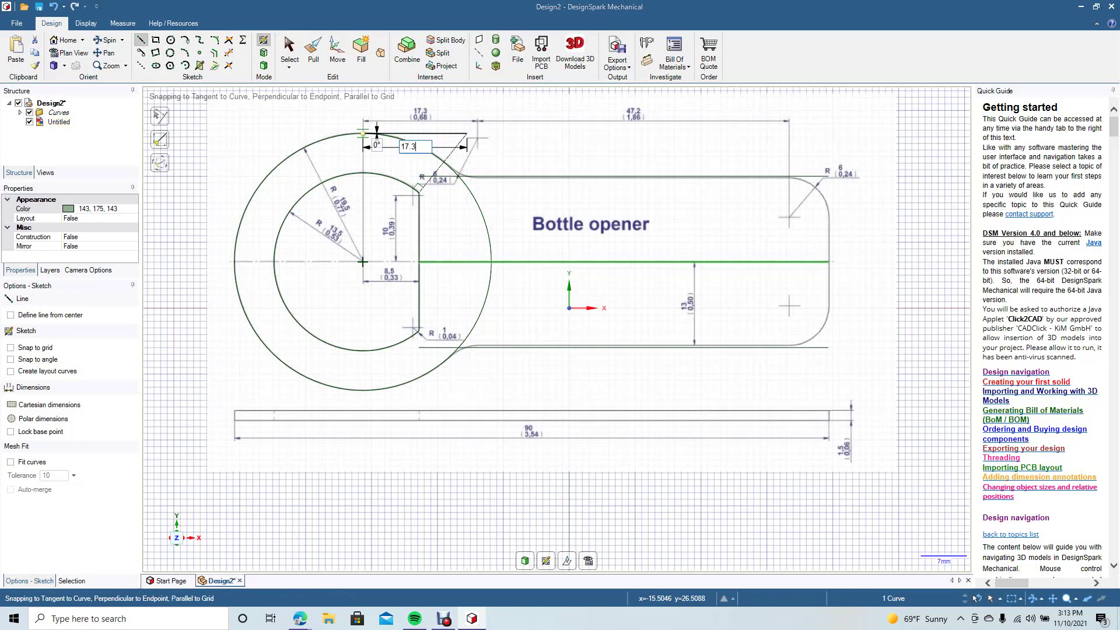
key(Return)
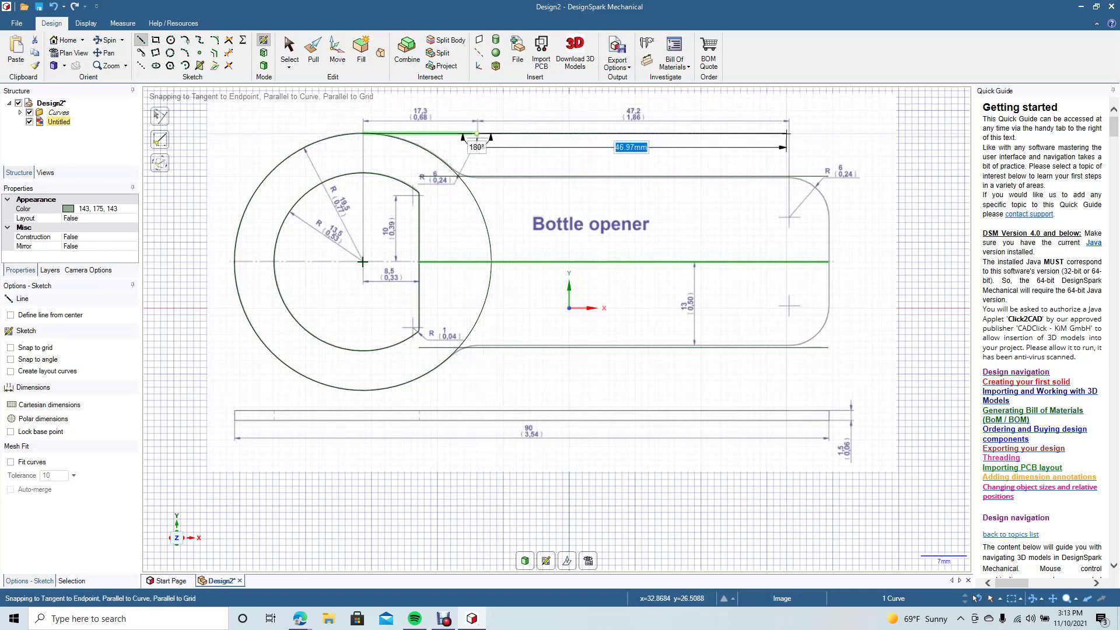
text(47,)
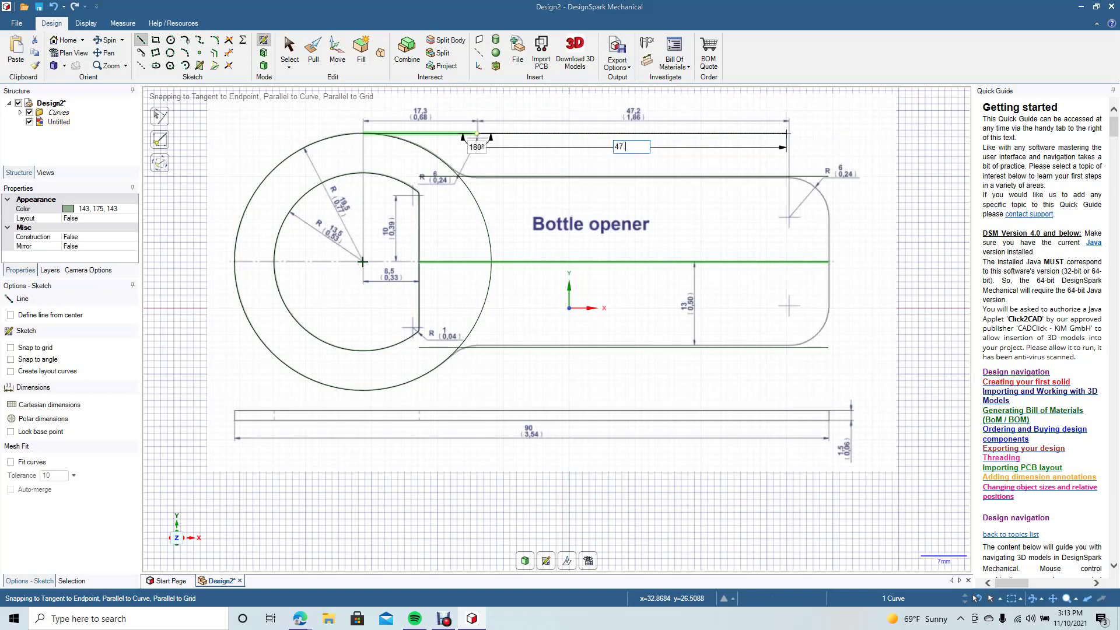
text(.2)
key(Return)
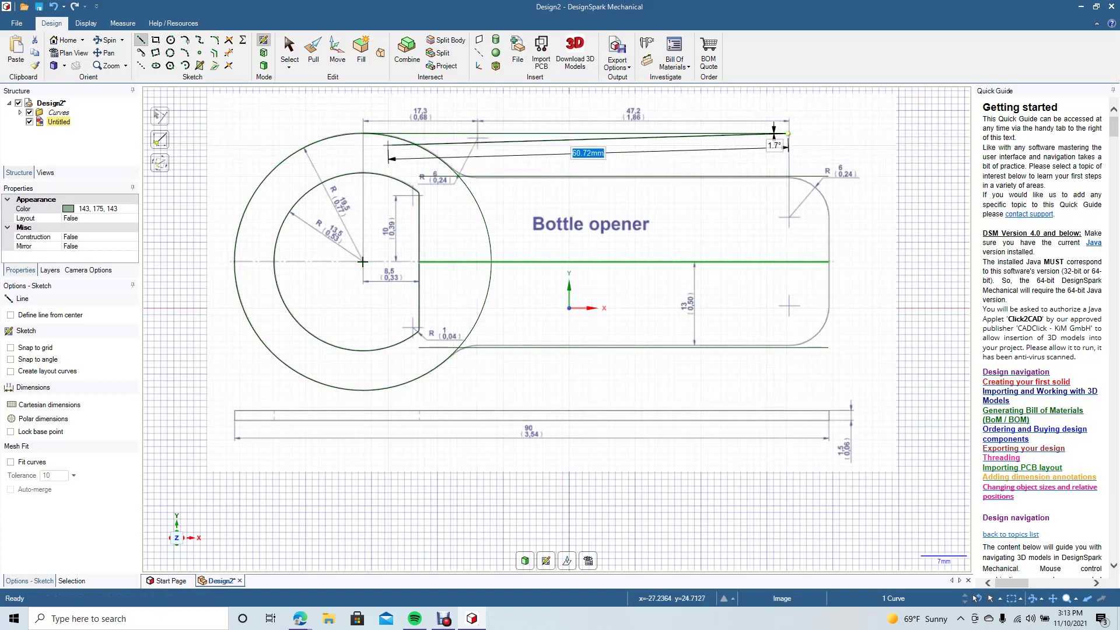
click(289, 50)
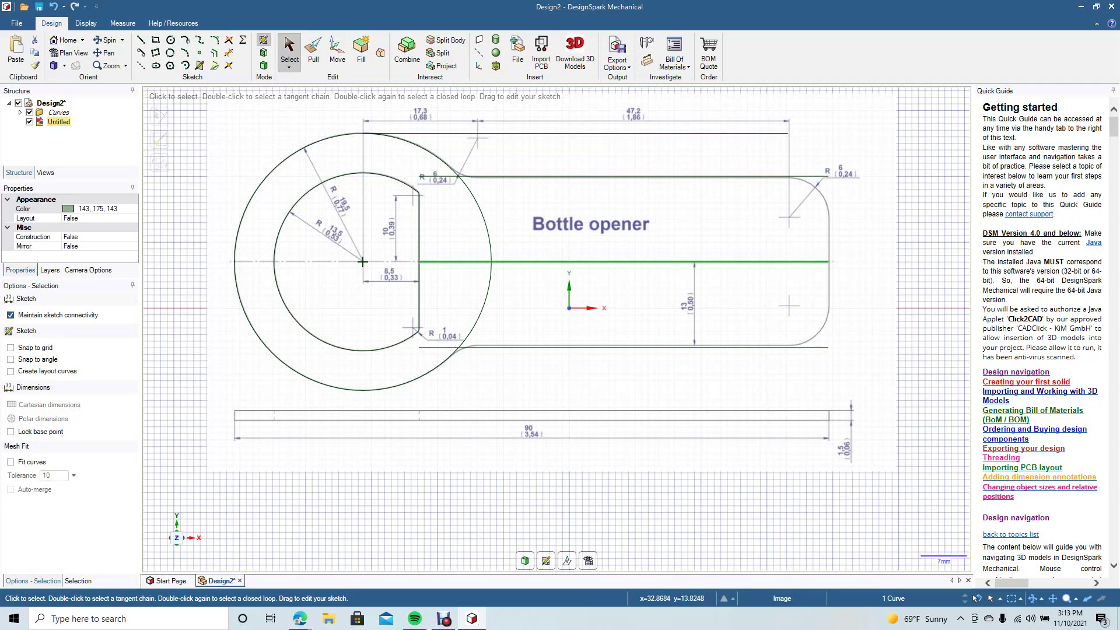
Sketch two 12 mm diameter circles centred on the upper and lower corner centre marks at the handle's far end
click(170, 40)
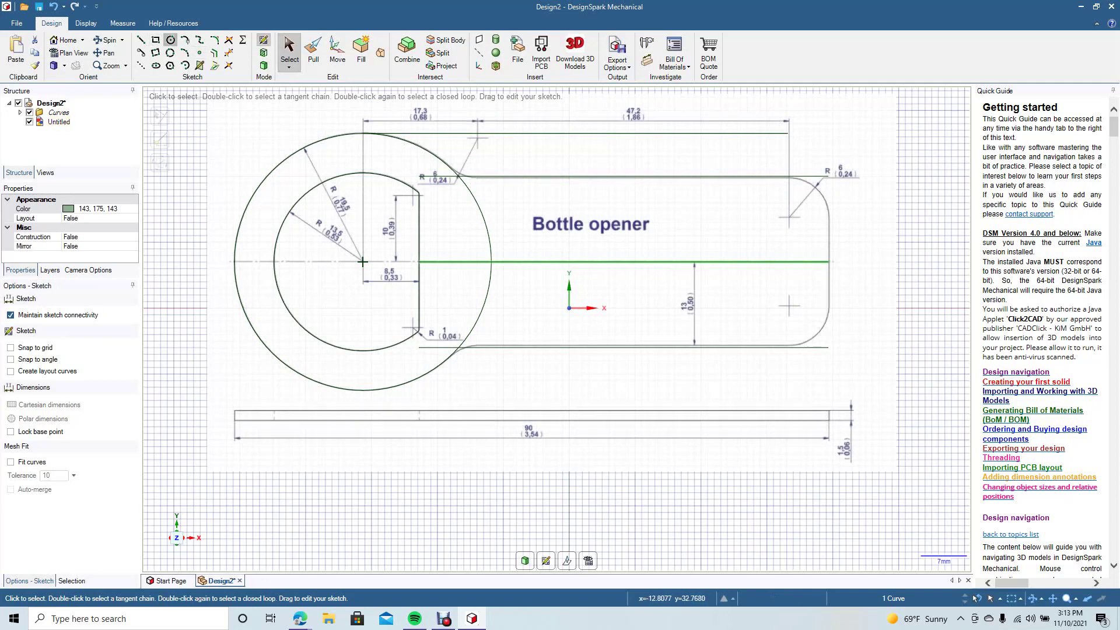
click(788, 216)
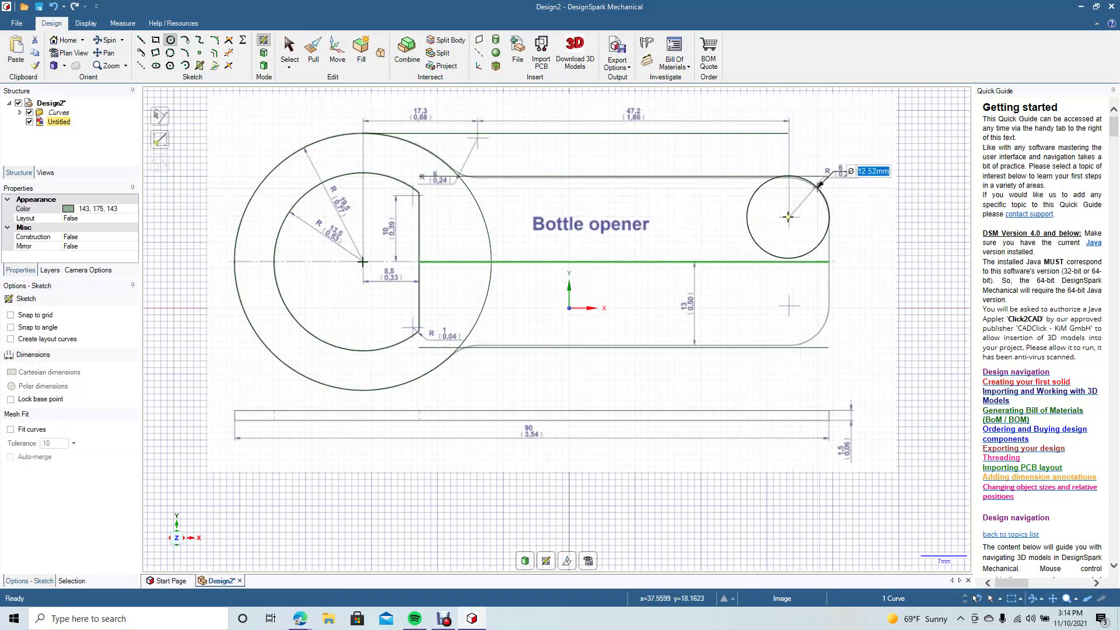
text(12)
key(Return)
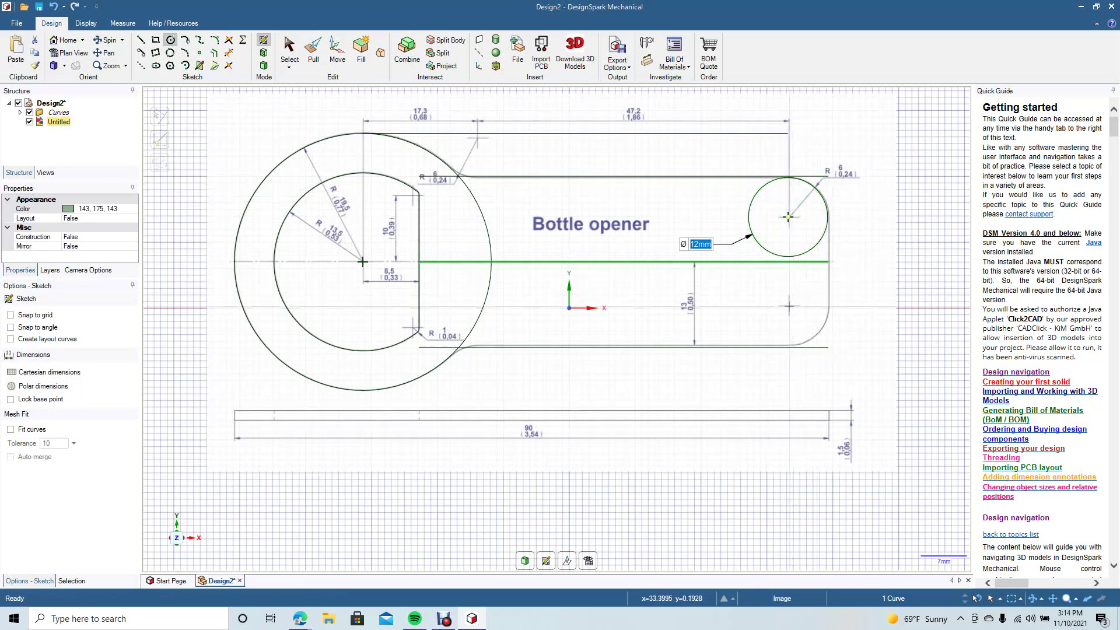
click(789, 306)
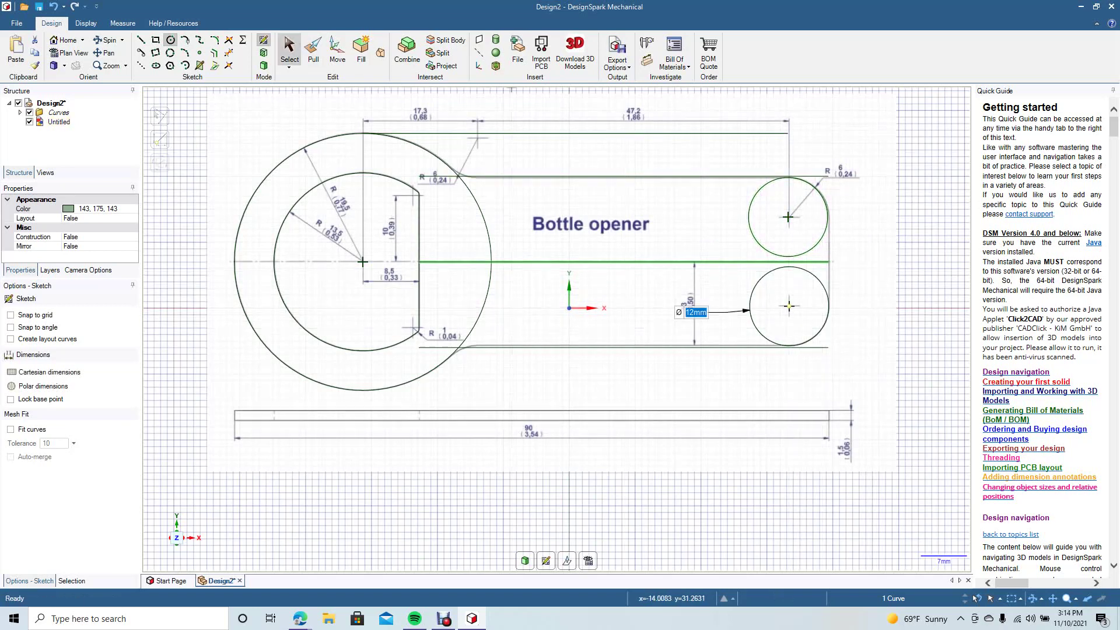
click(289, 50)
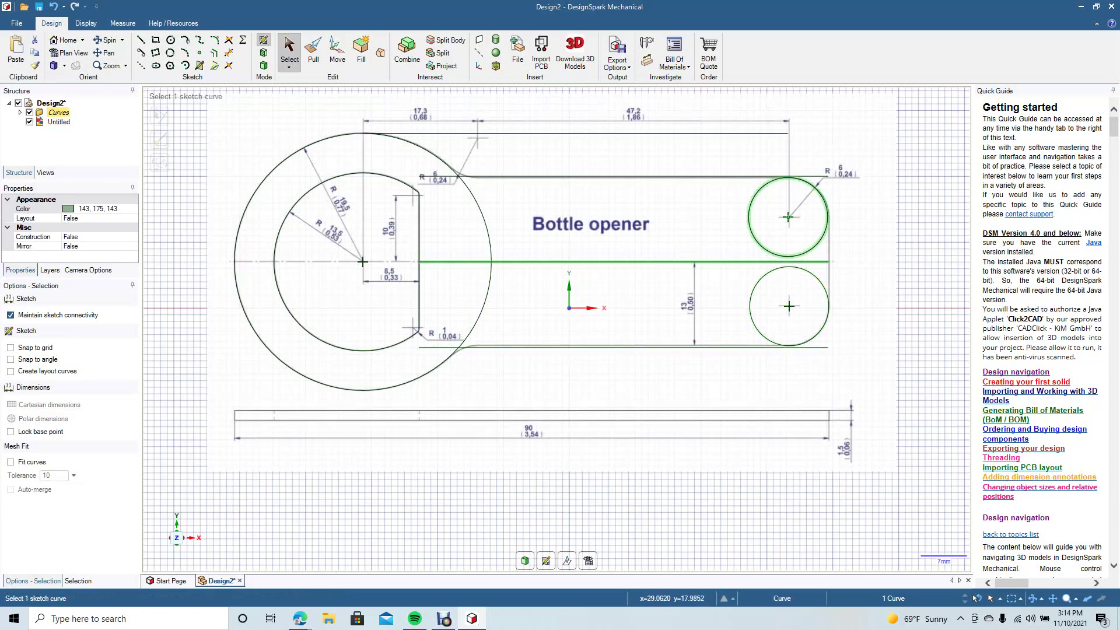
Delete the two 12 mm circles at the upper and lower corners of the handle's far end
click(788, 217)
key(Delete)
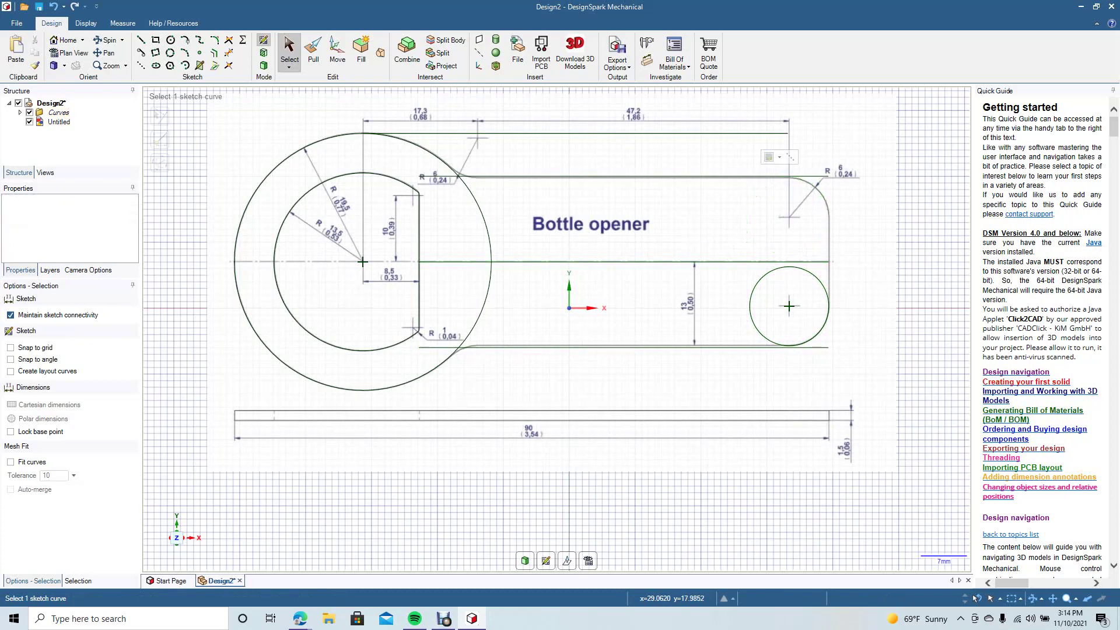
click(788, 305)
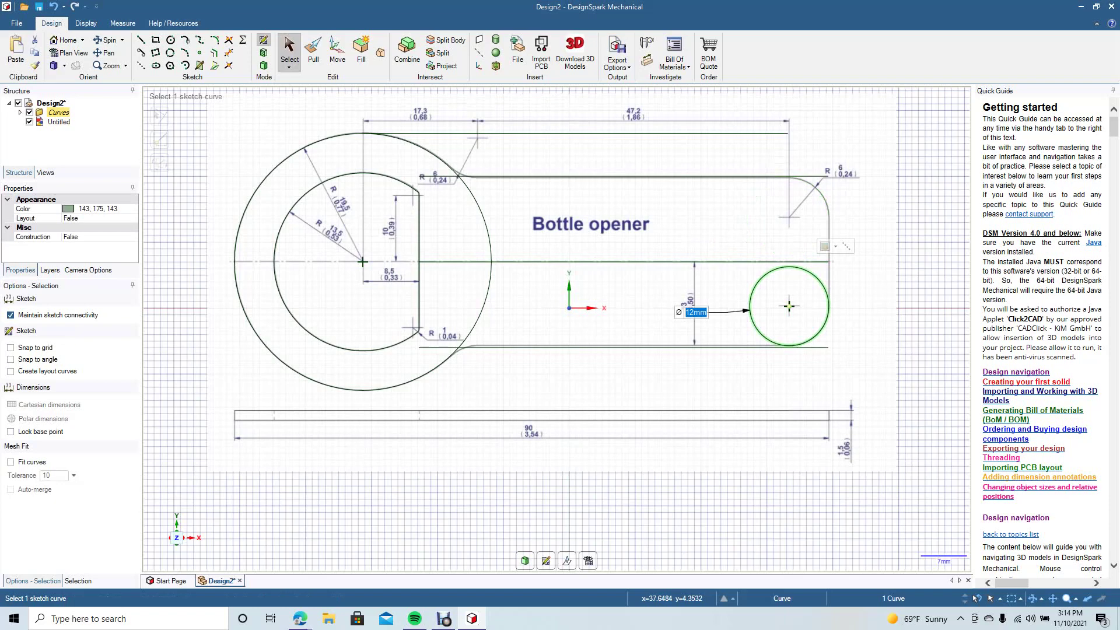
key(Delete)
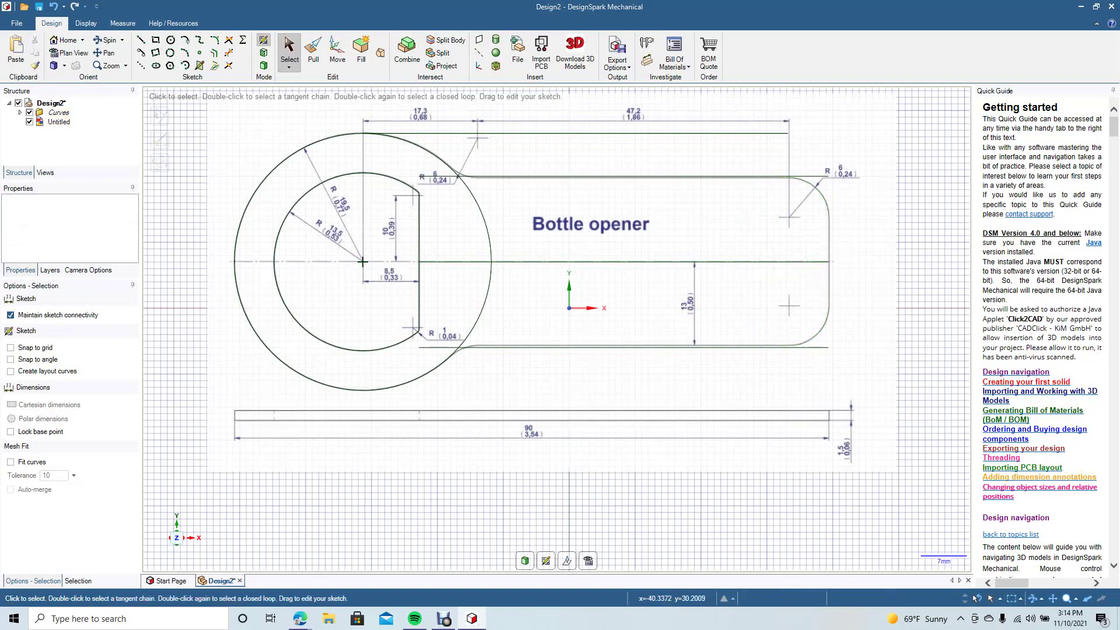
Sketch a vertical line connecting the far ends of the handle's upper and lower long edges
click(141, 39)
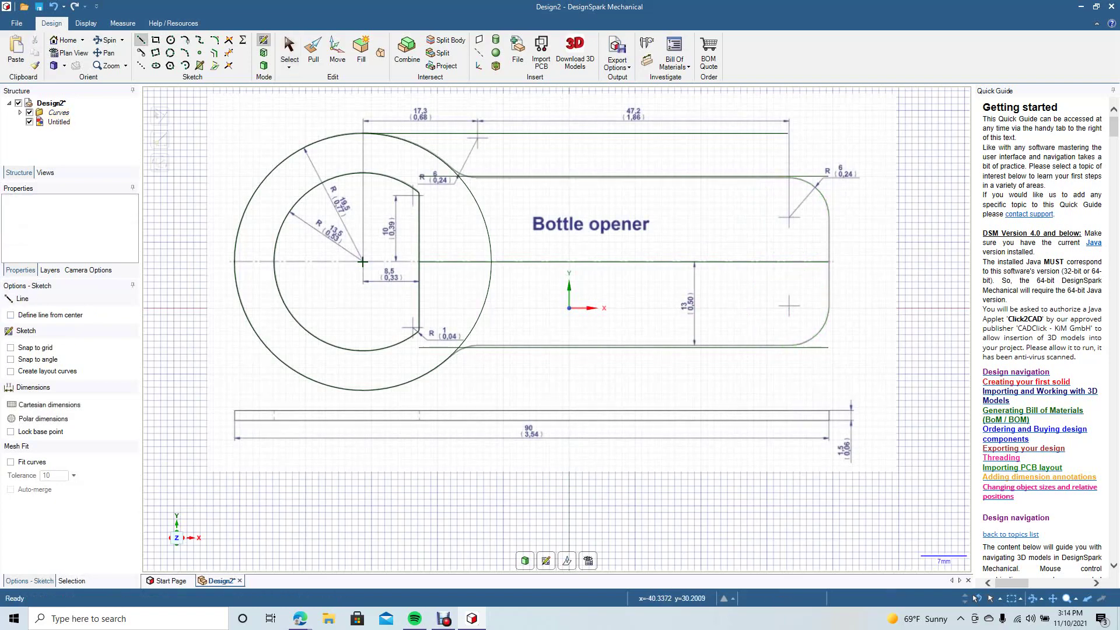
click(828, 176)
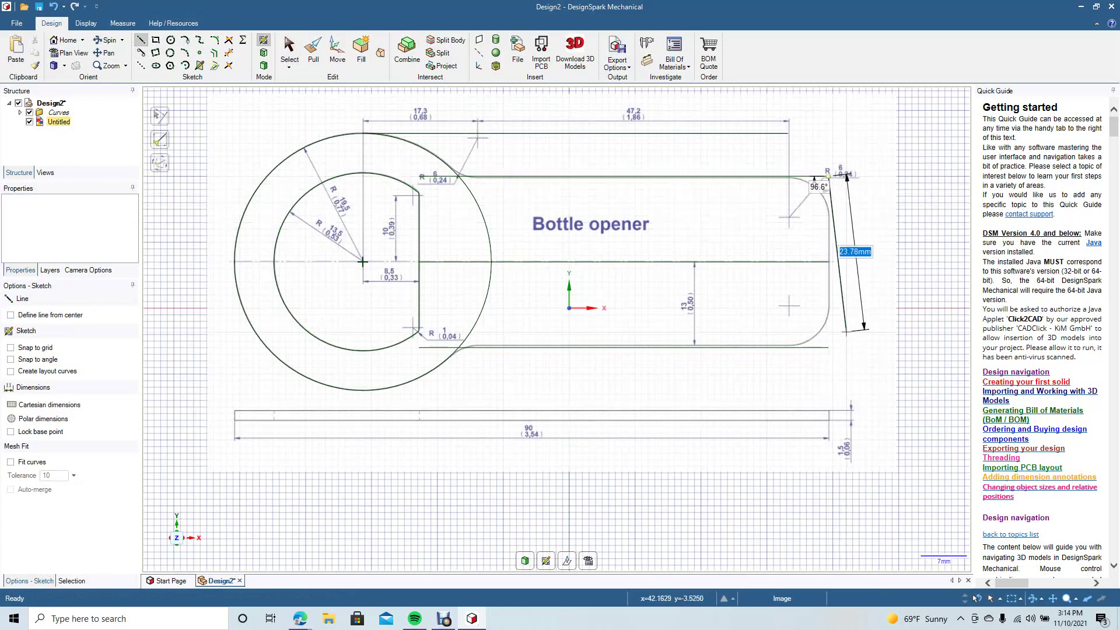
click(829, 349)
key(Escape)
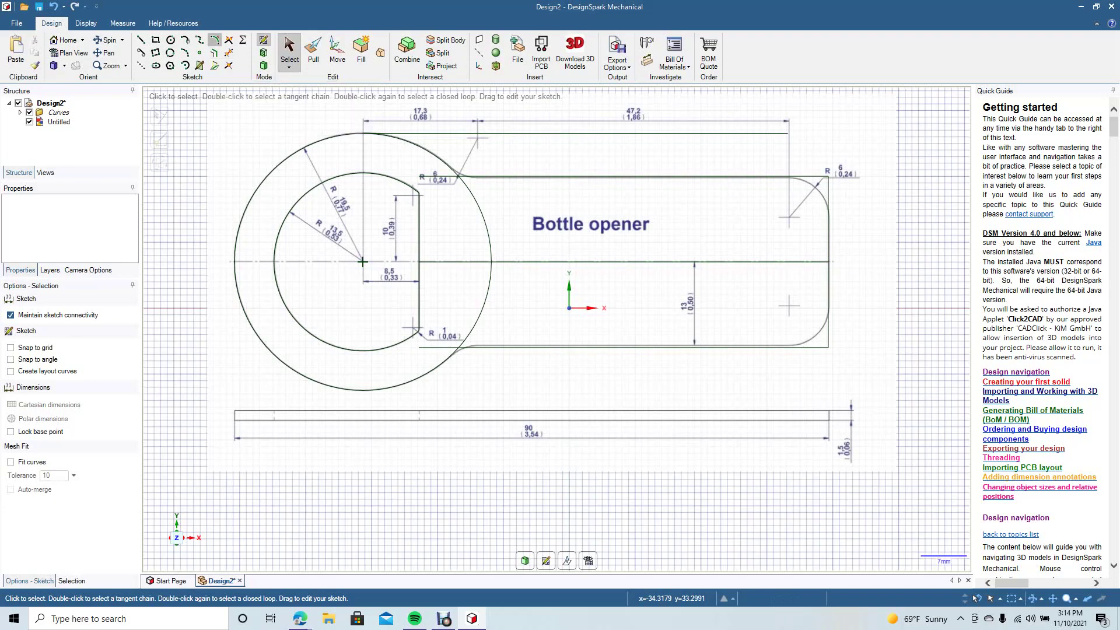
Round both far-end corners of the handle sketch with a 6 mm radius
click(215, 40)
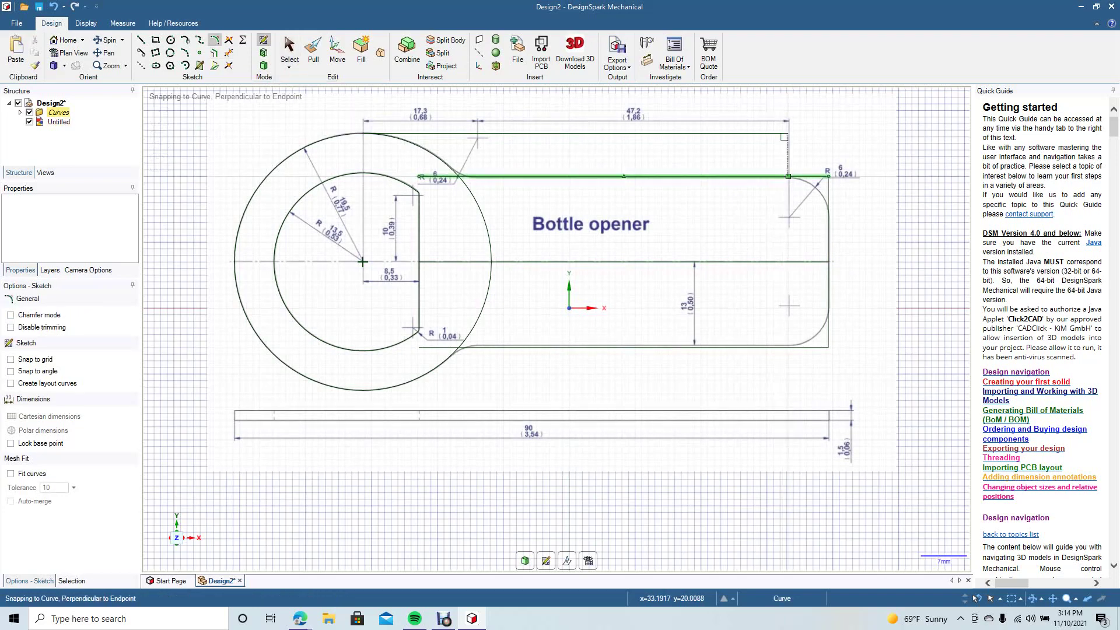
click(788, 176)
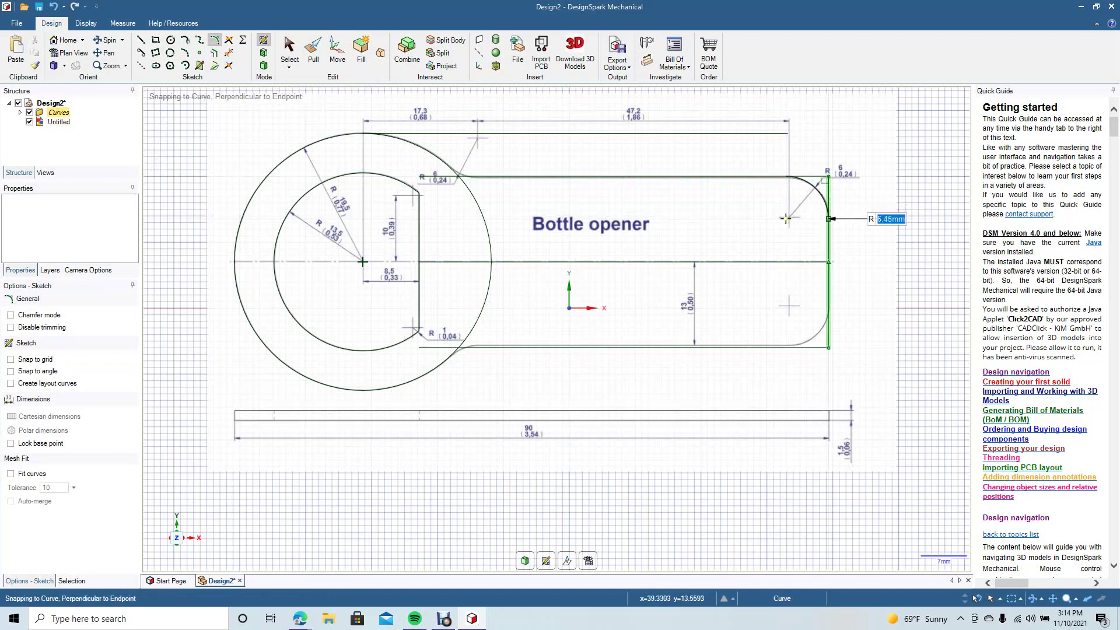
click(785, 218)
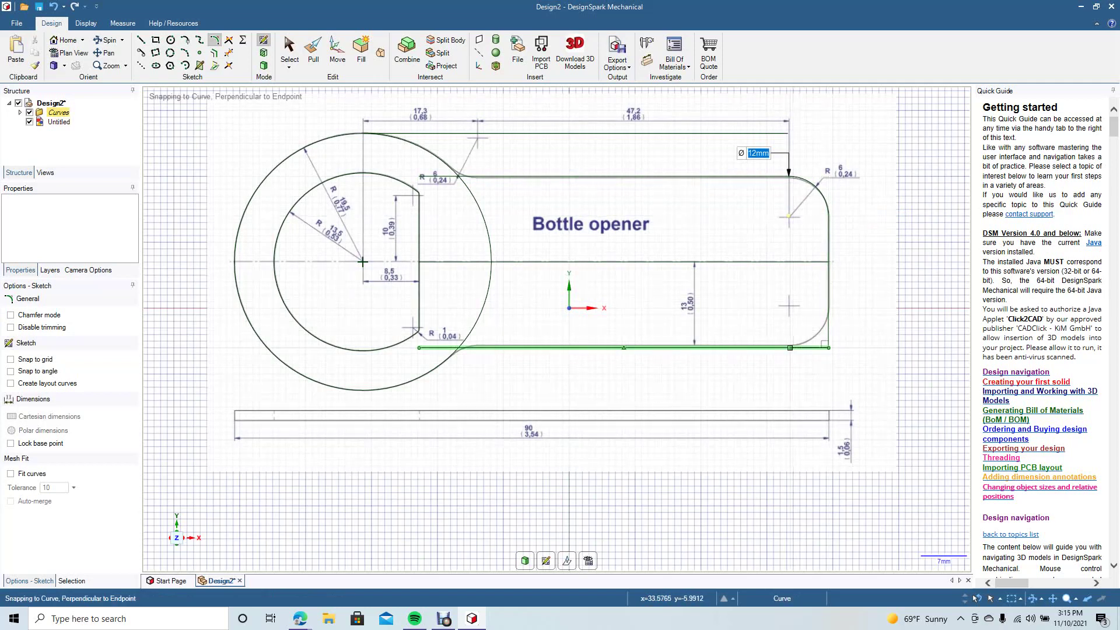
click(789, 349)
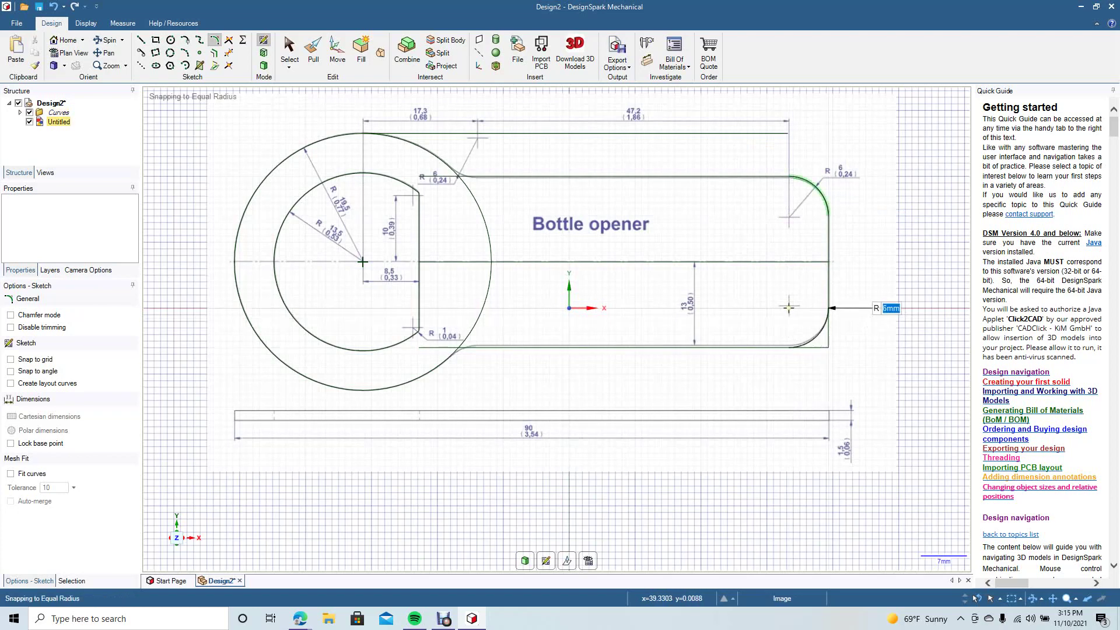
click(828, 307)
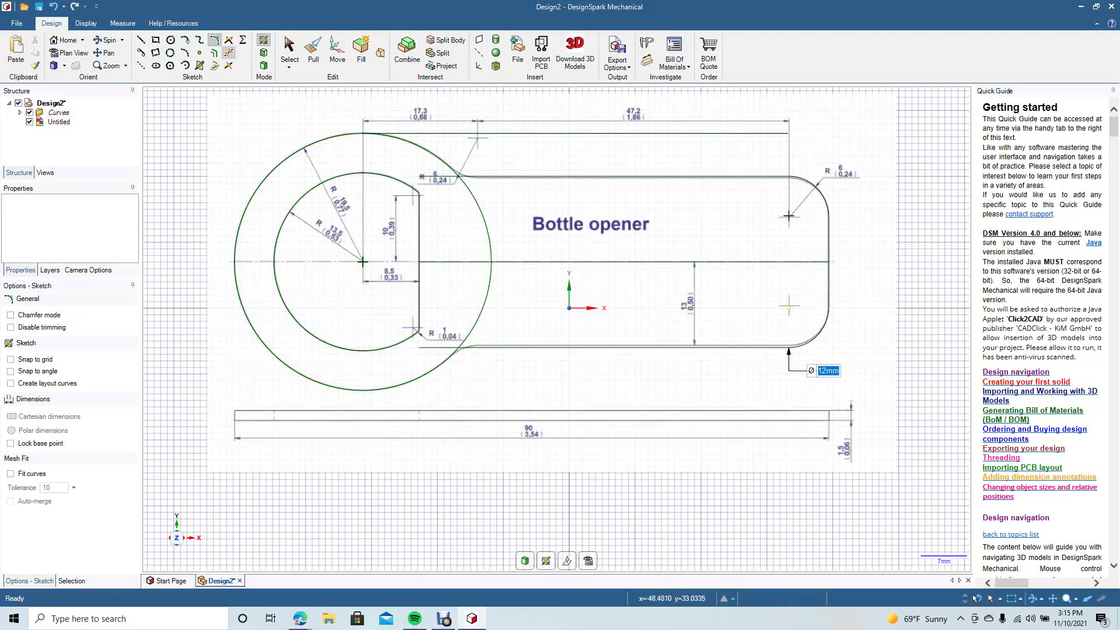
Trim away the handle line stubs inside the ring, the outer circle's arc inside the handle, and the handle centreline
click(229, 53)
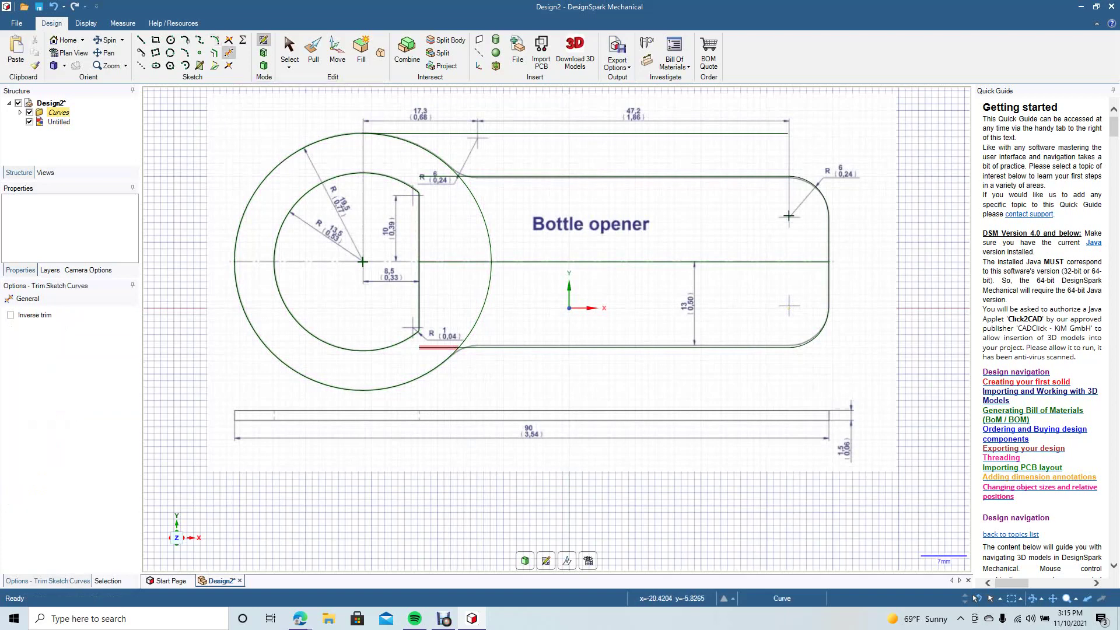
click(438, 347)
click(444, 177)
click(474, 199)
click(489, 292)
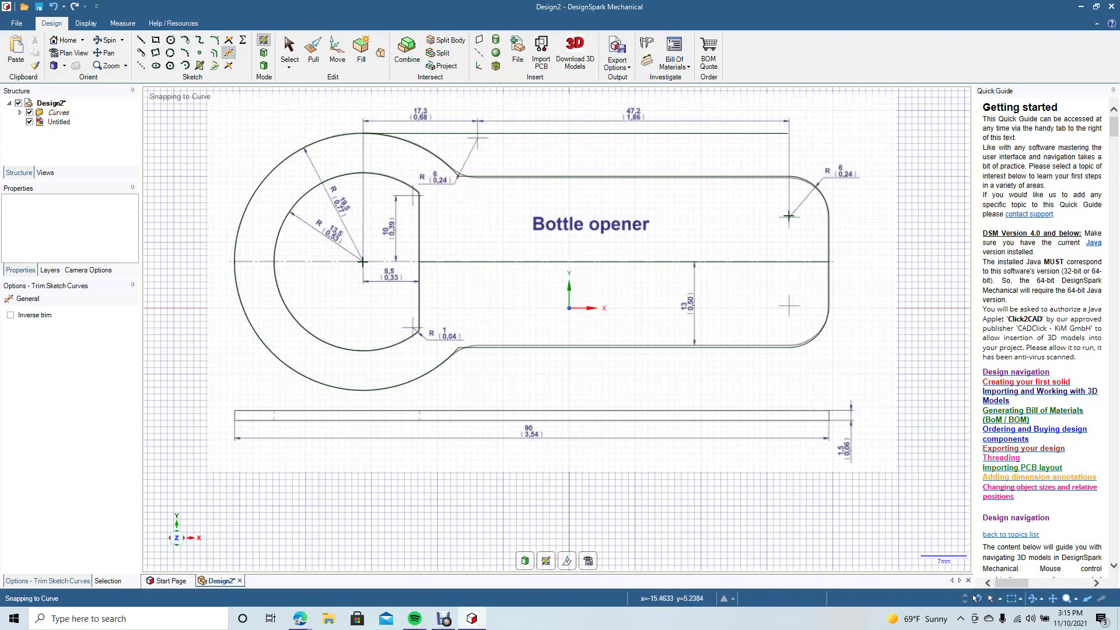
click(464, 265)
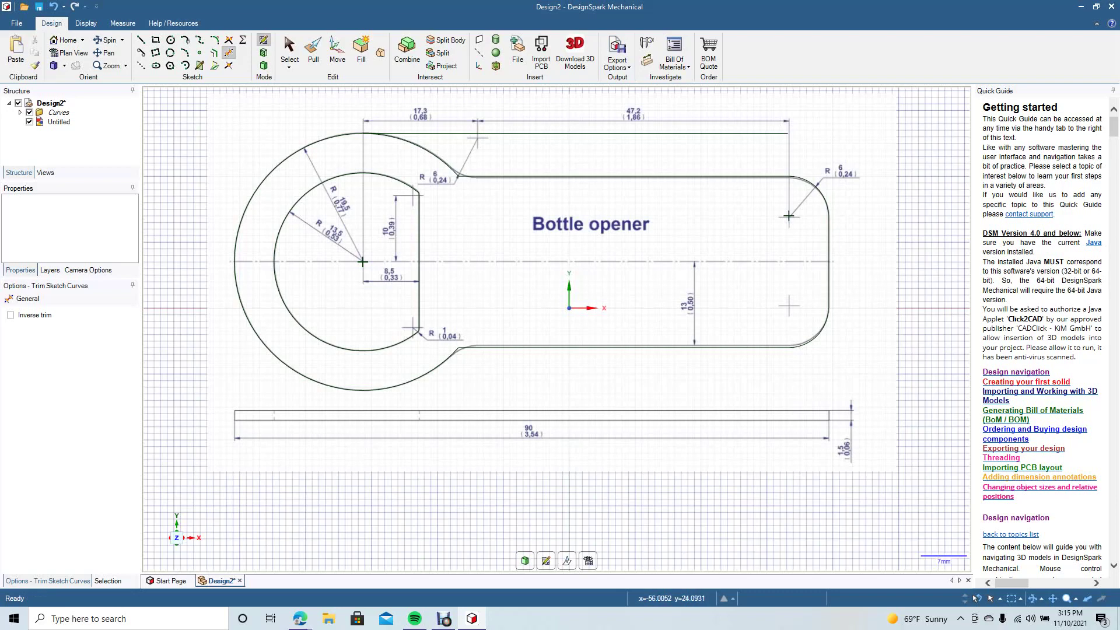
Delete the bottle opener reference image from behind the sketch
scroll(557, 330, down, 3)
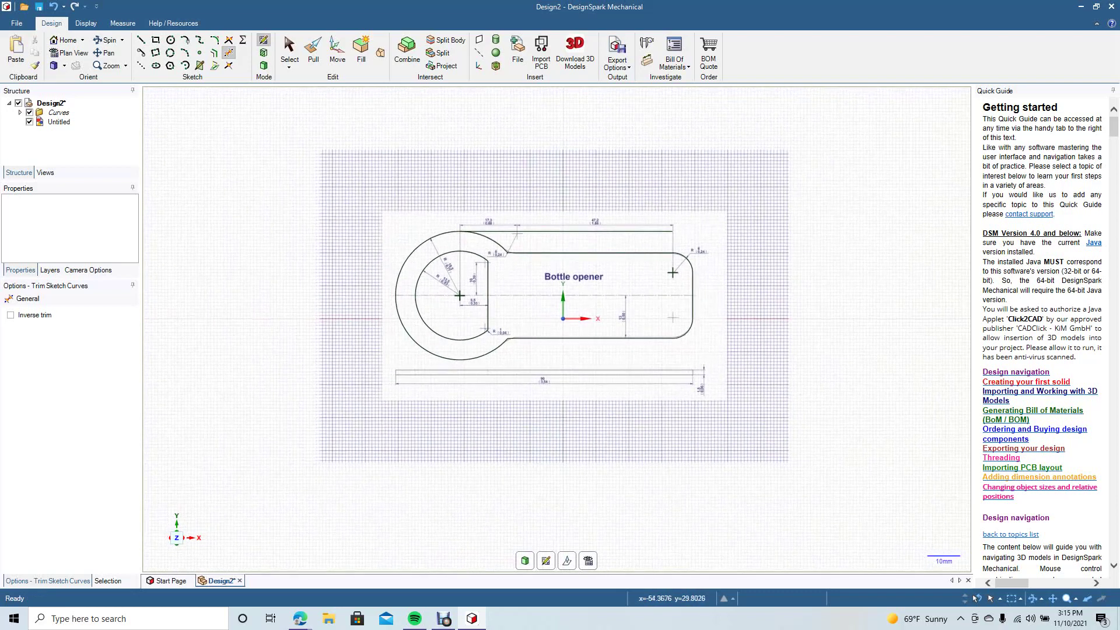
click(290, 49)
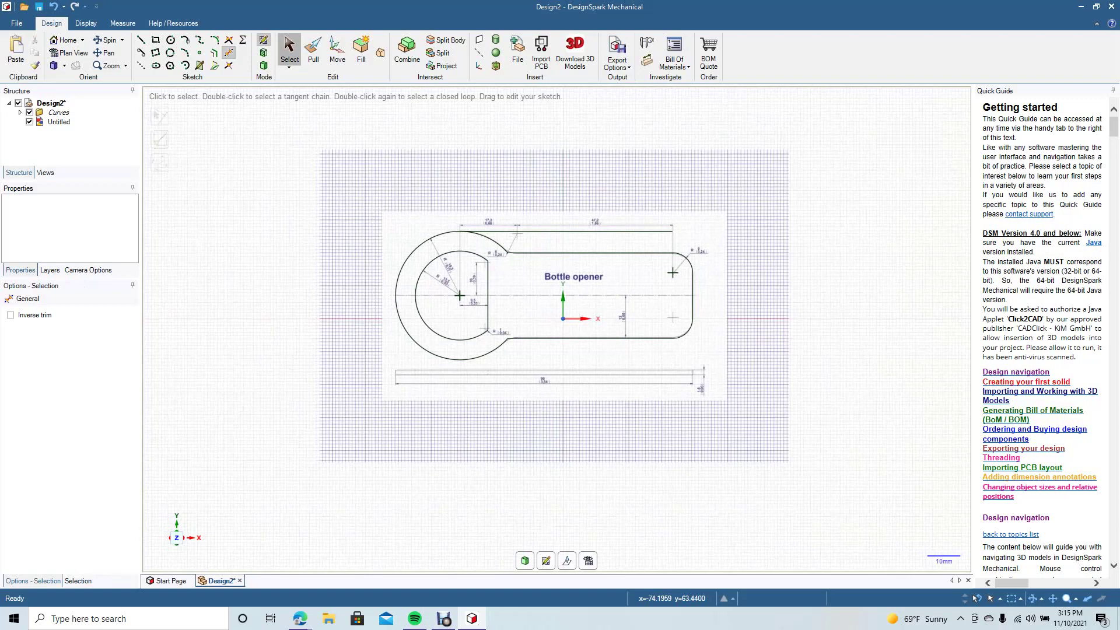
click(386, 236)
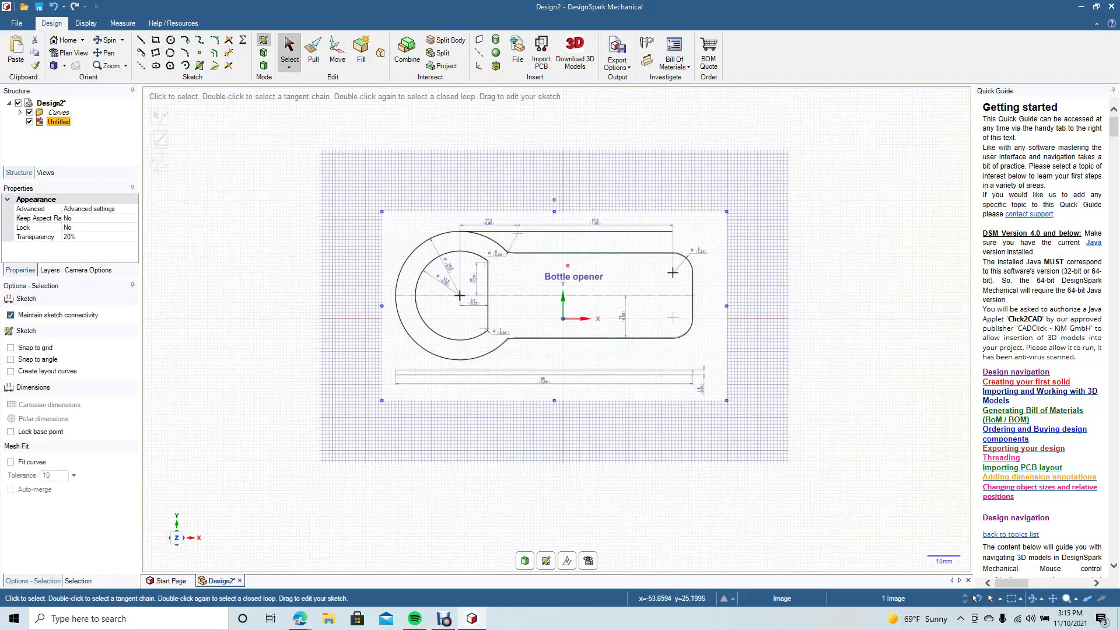
key(Delete)
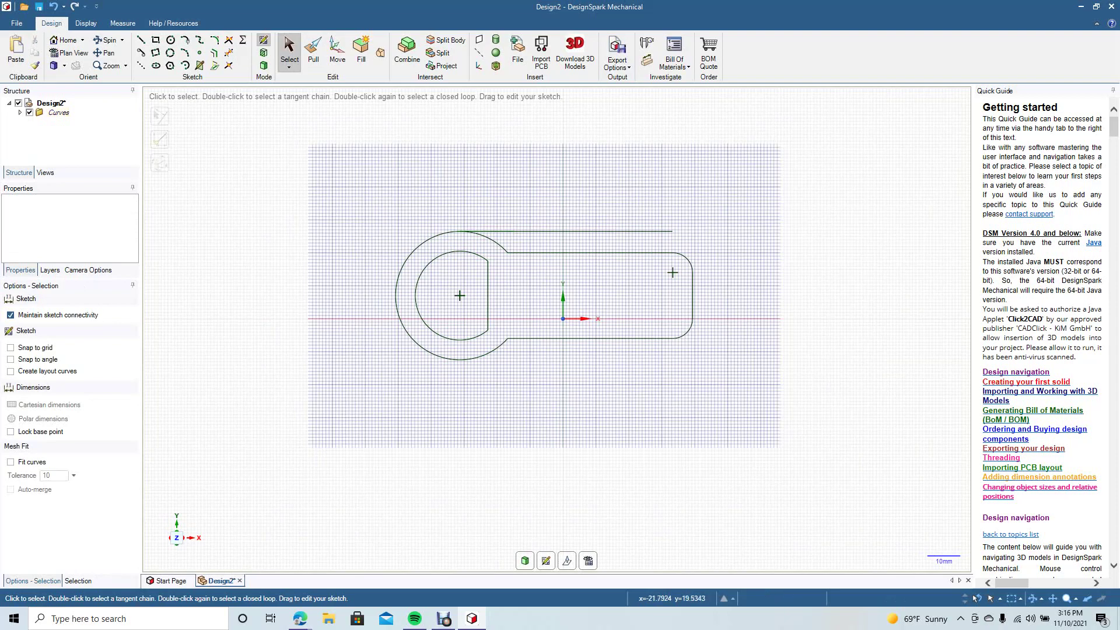
Delete the two leftover horizontal construction lines running from the outer circle's top point above the handle
scroll(557, 329, up, 5)
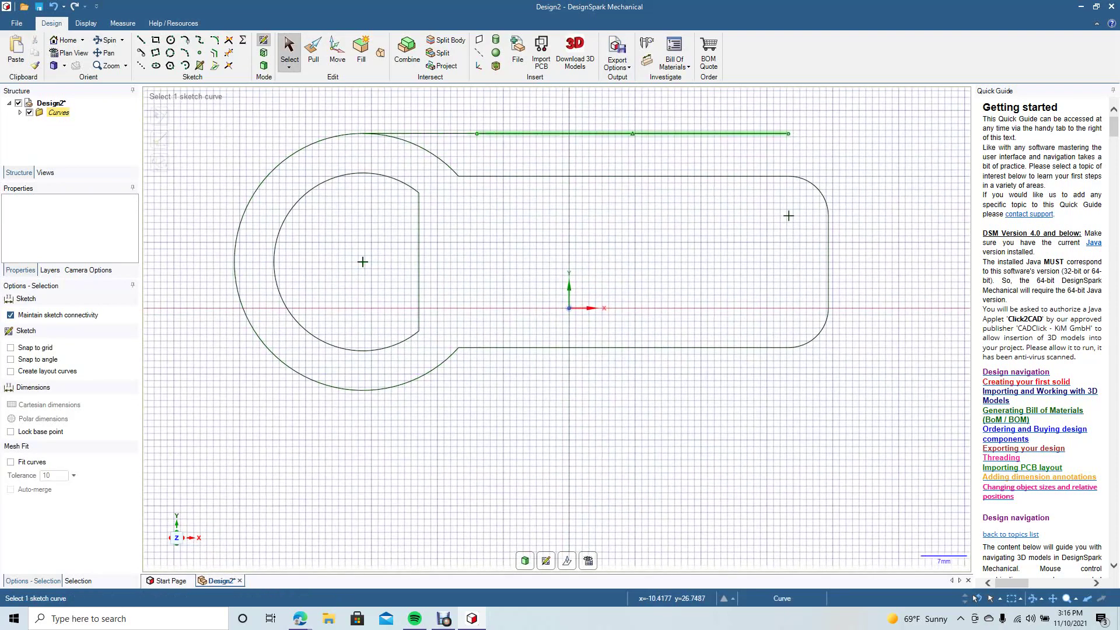
click(501, 133)
key(Delete)
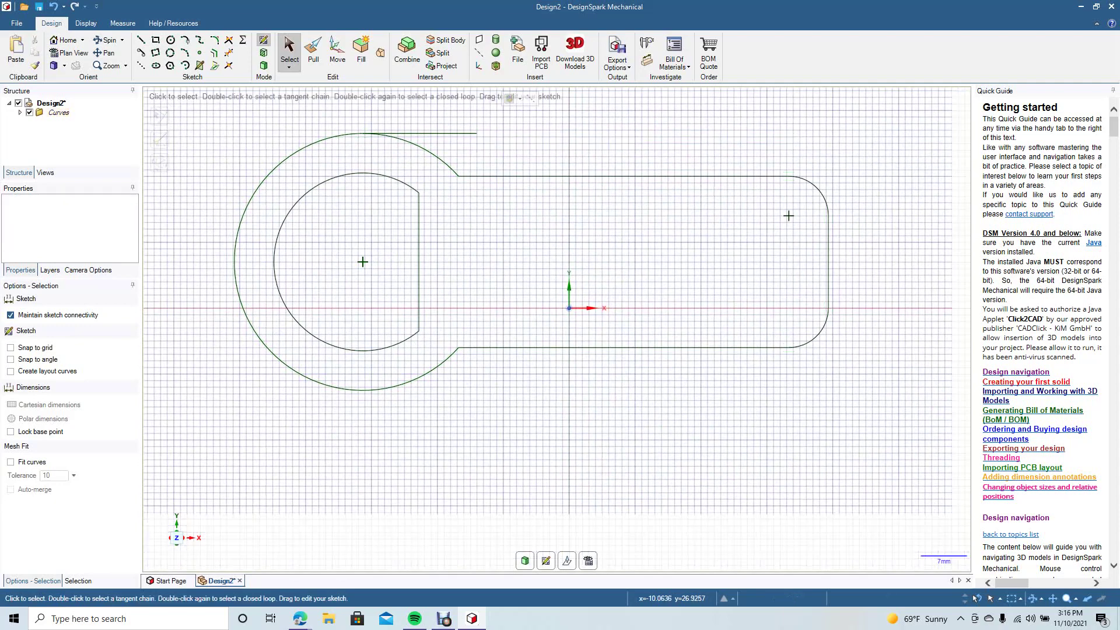
click(466, 133)
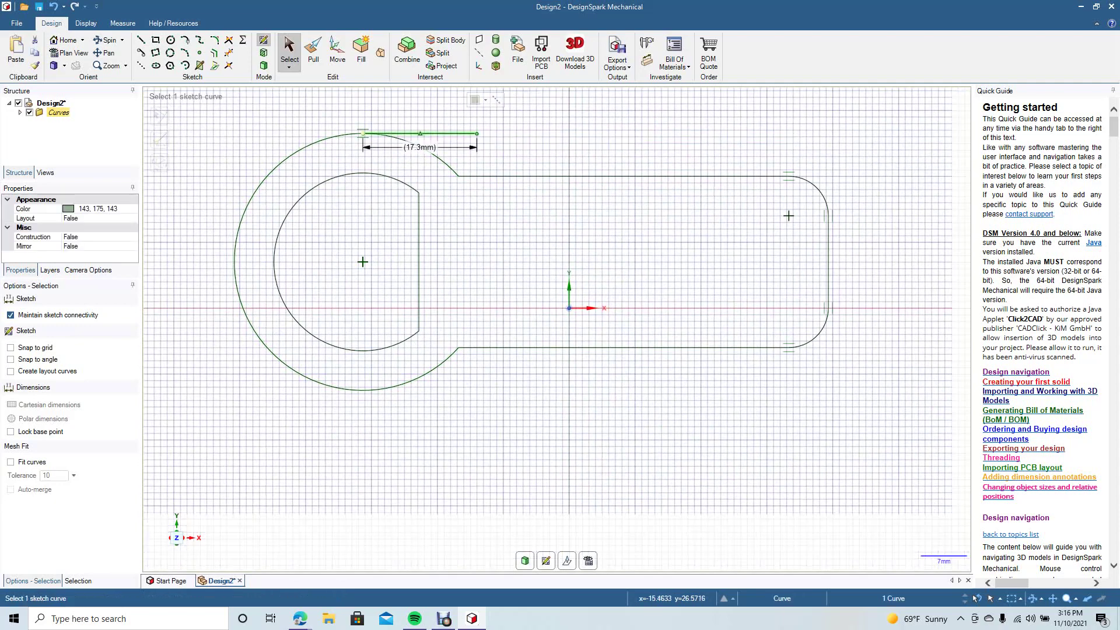
key(Delete)
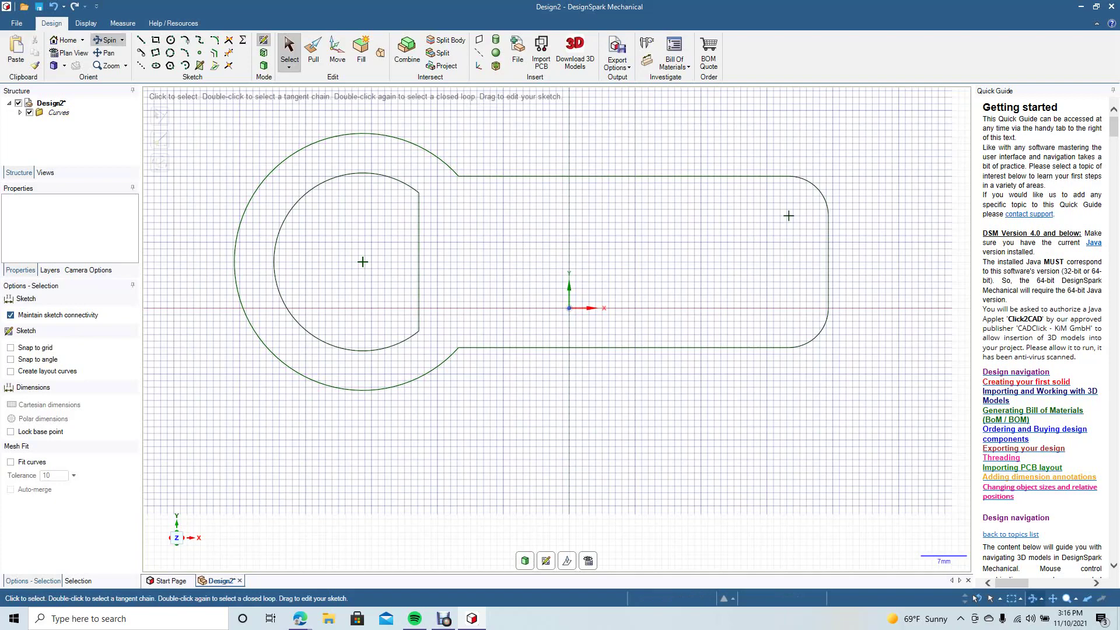
Pull the ring-and-handle profile into a solid 1.5 mm thick
middle_drag(693, 140, 640, 160)
click(313, 50)
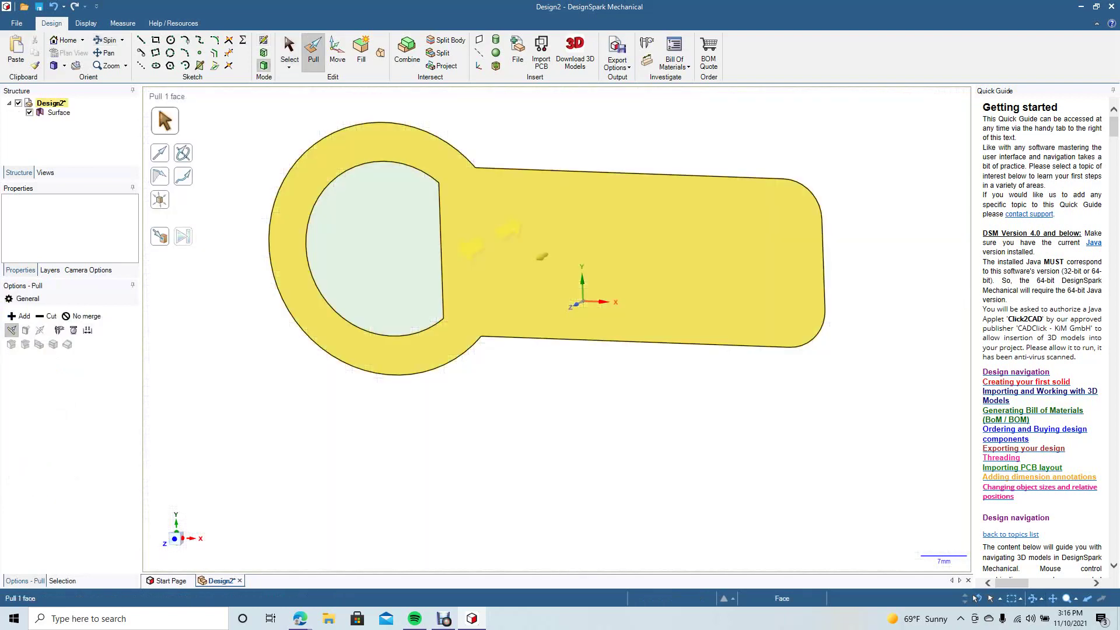
drag(542, 256, 528, 263)
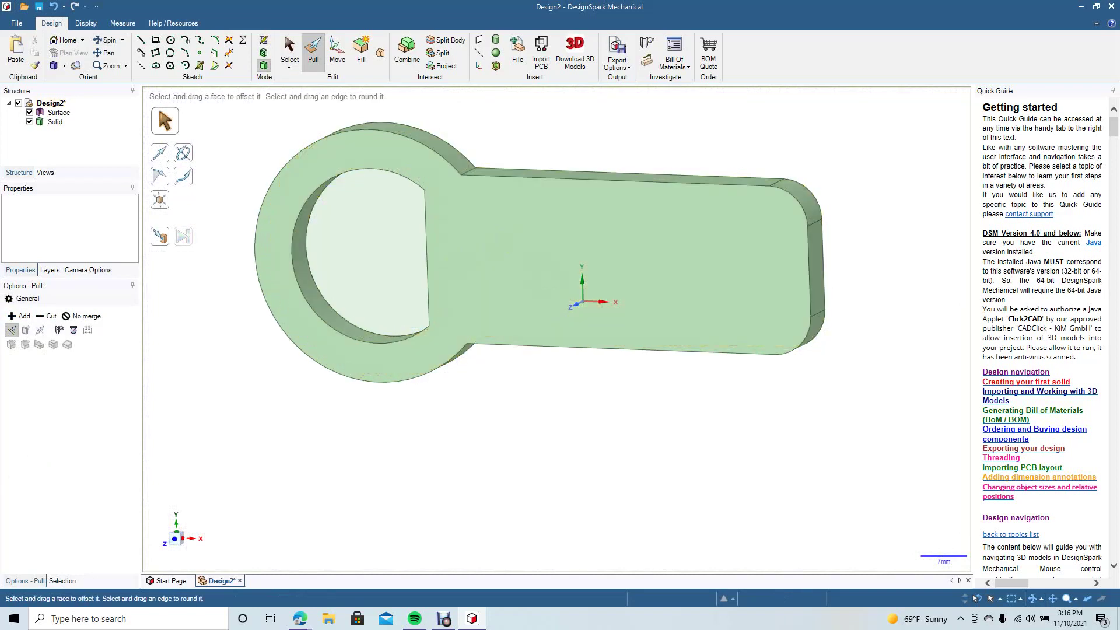
key(ctrl+z)
click(542, 256)
text(1.5)
key(Return)
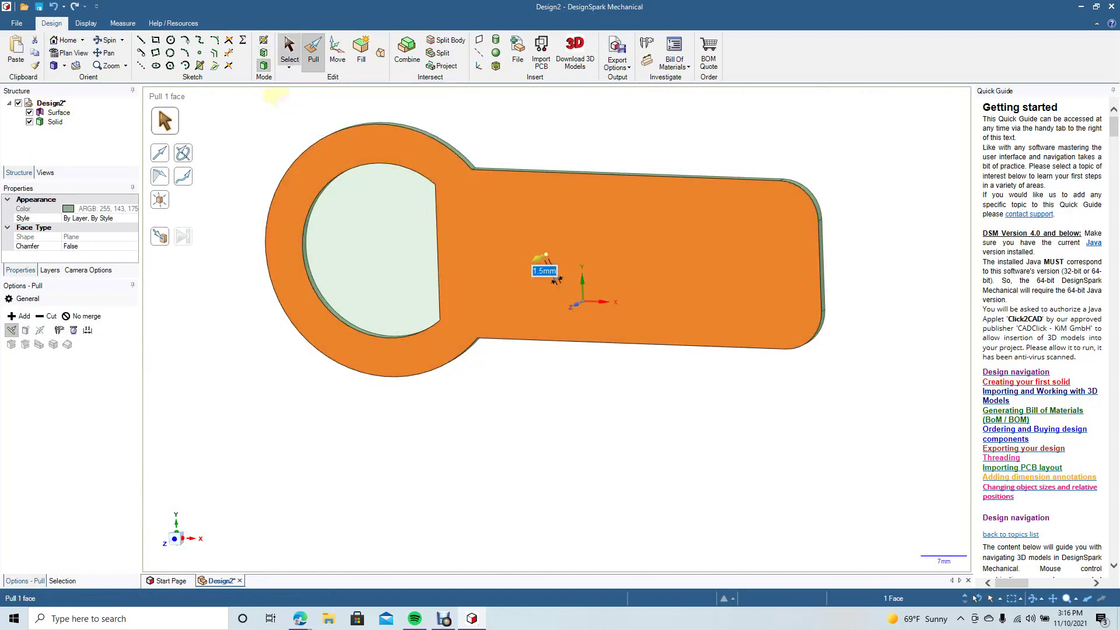
Delete the leftover surface filling the ring's opening
click(289, 50)
click(216, 140)
click(106, 41)
mouse_move(553, 170)
mouse_down()
mouse_move(565, 227)
mouse_move(556, 189)
mouse_up()
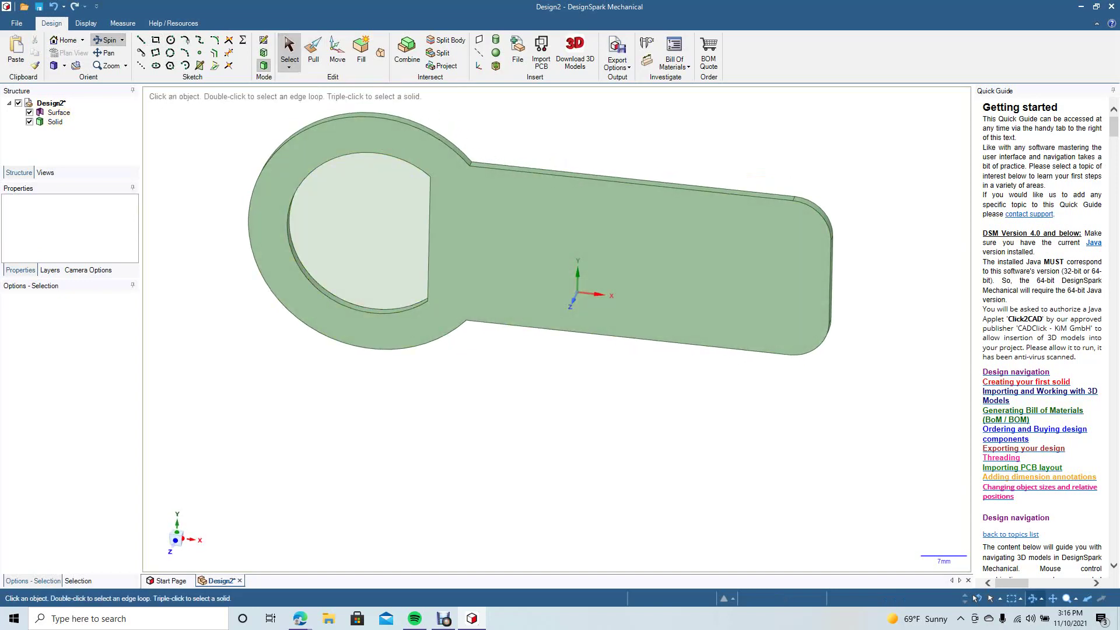
click(289, 51)
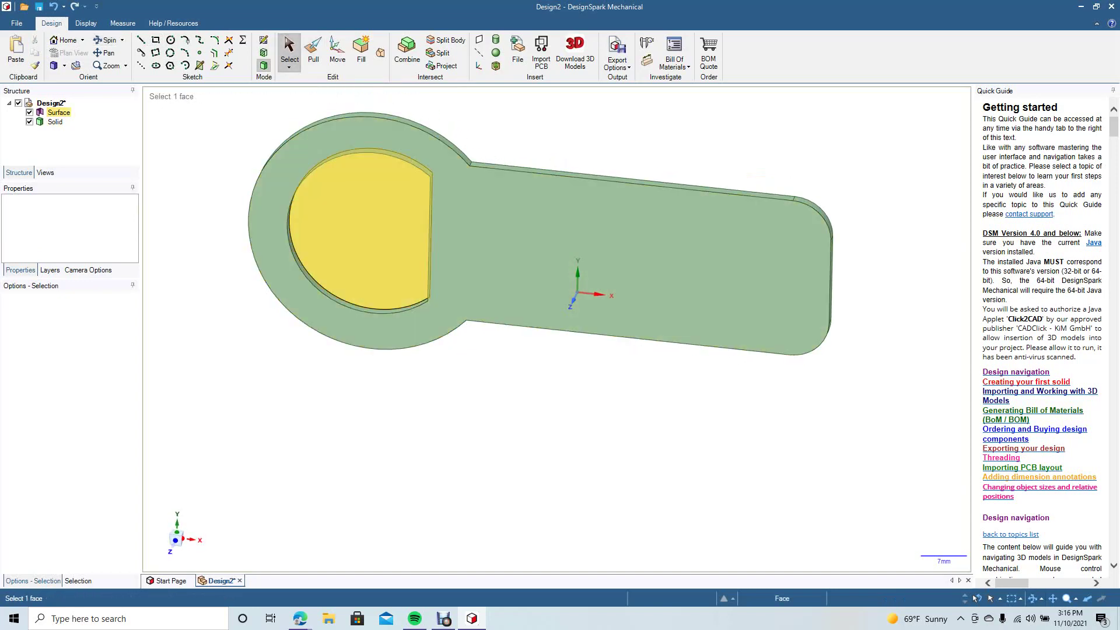
click(362, 172)
key(Delete)
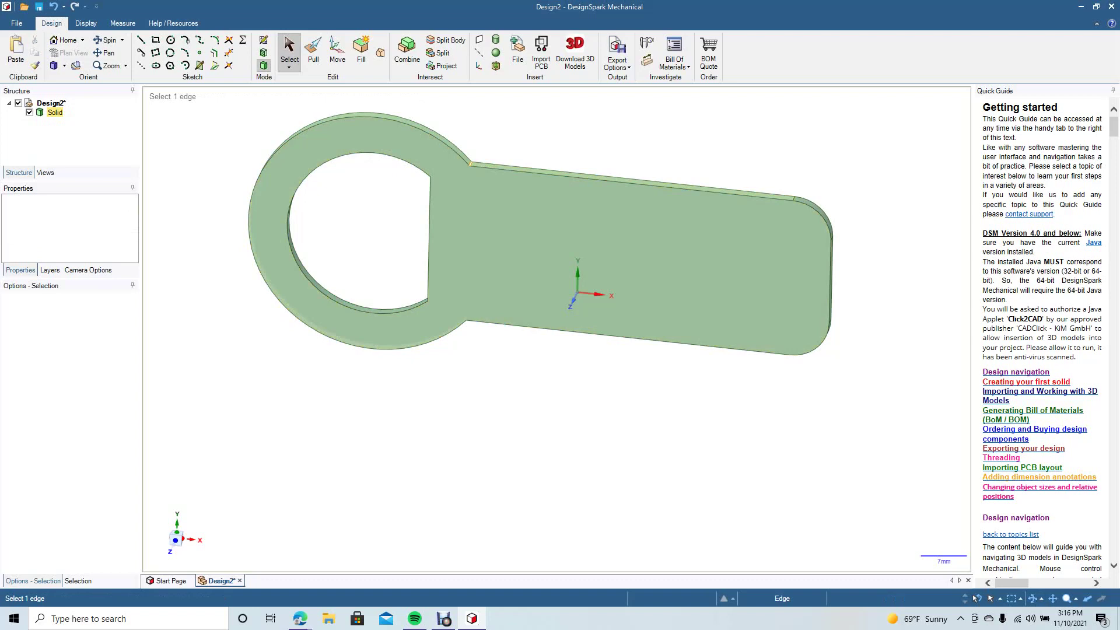
Round the upper inside corner edge where the ring meets the handle to a radius of about 0.9 mm with Pull
ctrl+scroll(470, 164, up, 5)
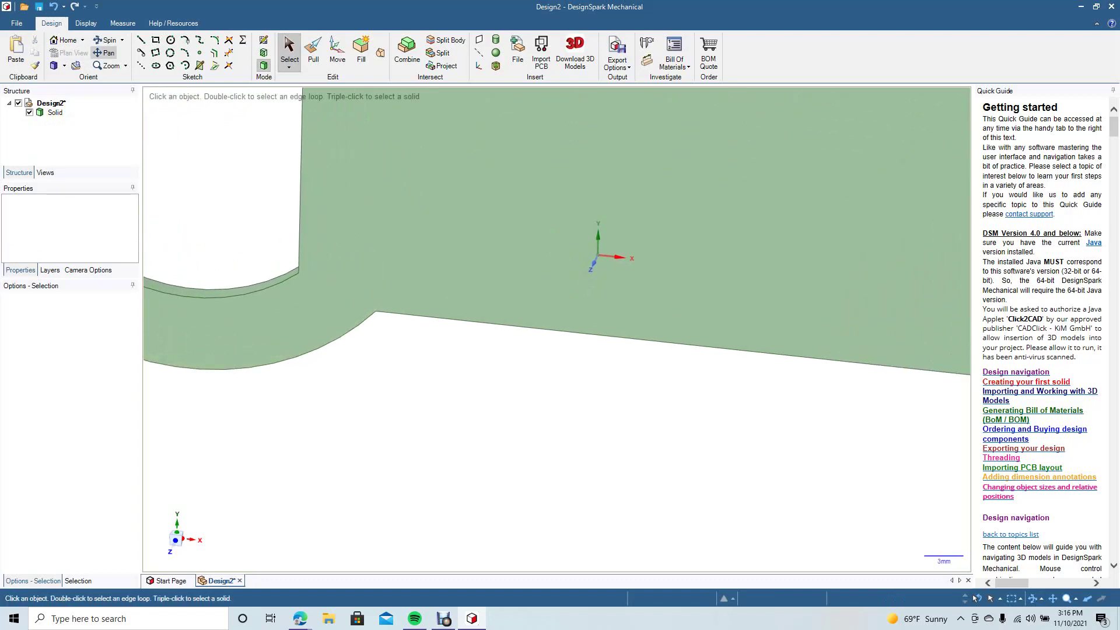
drag(444, 204, 502, 439)
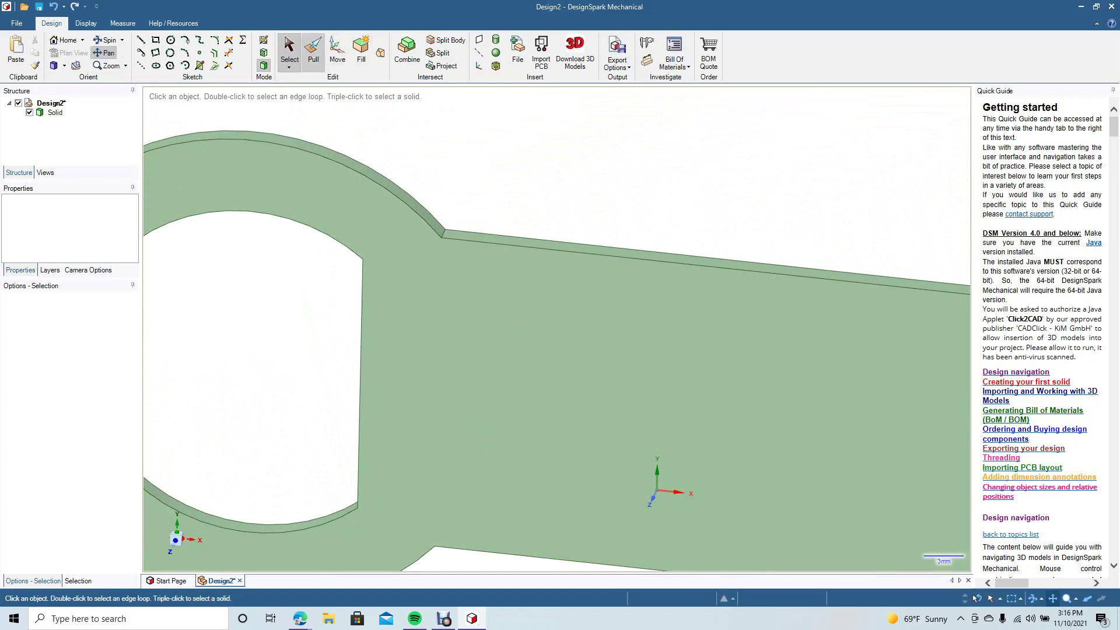
click(313, 51)
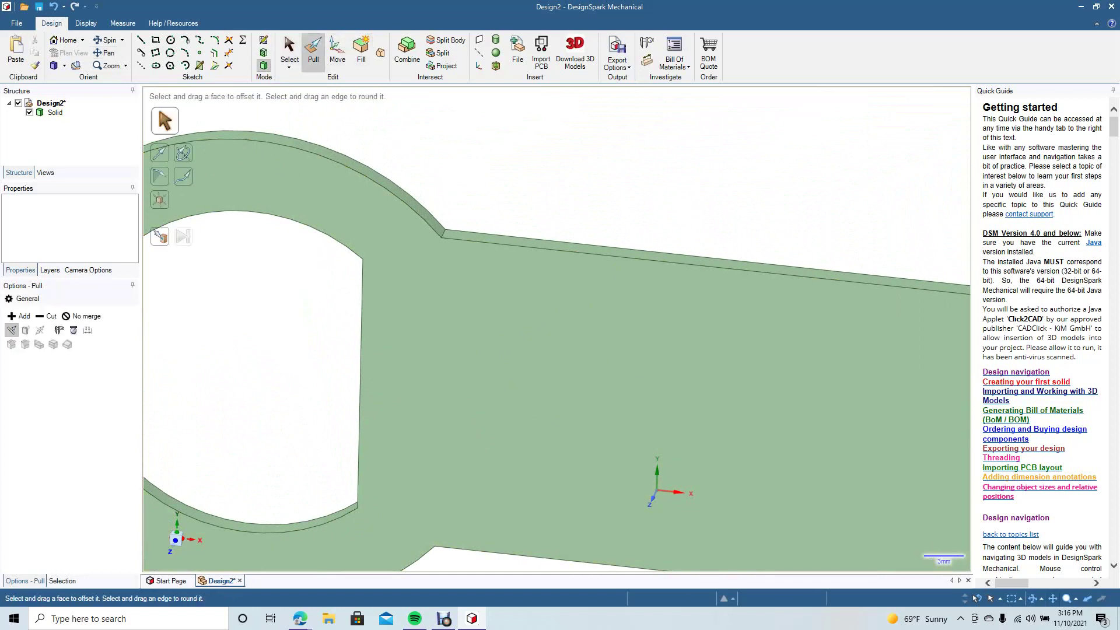
click(444, 233)
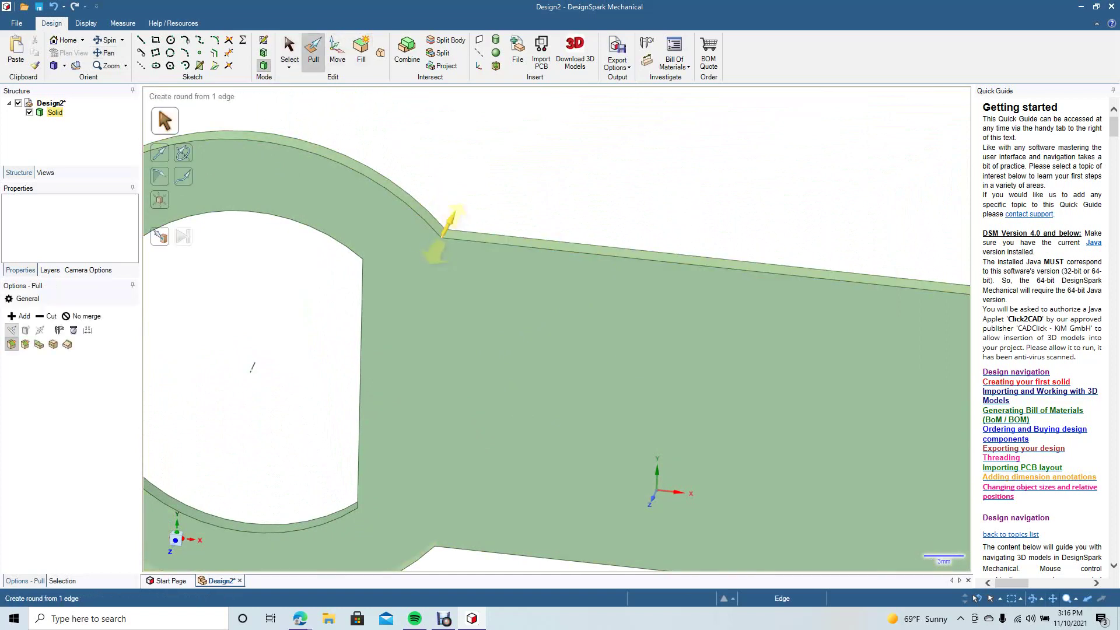
drag(435, 254, 493, 250)
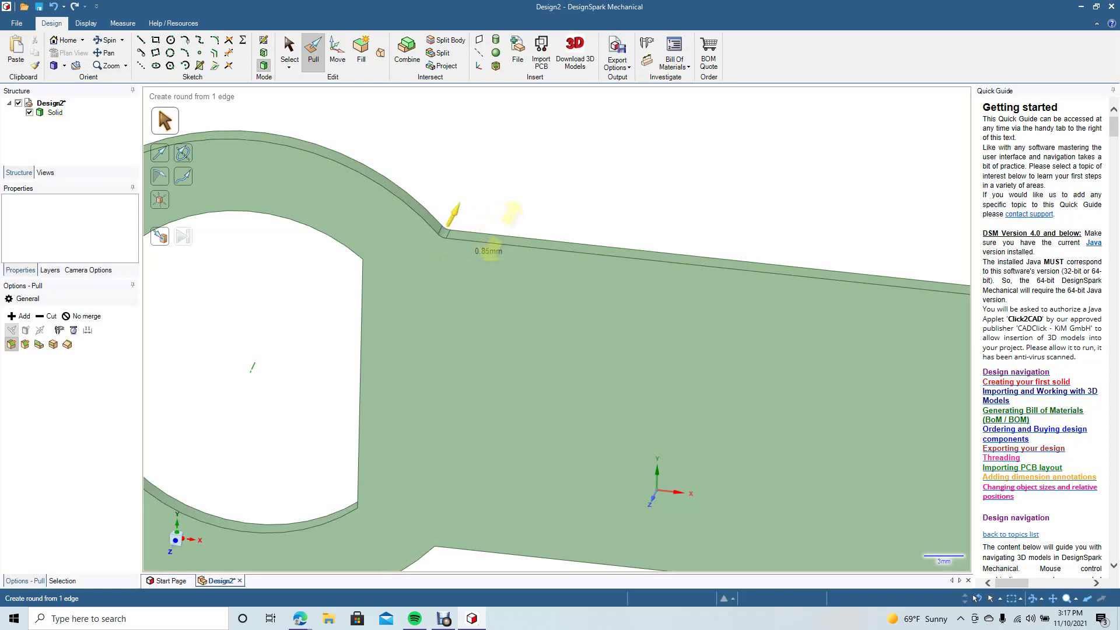
drag(488, 251, 489, 250)
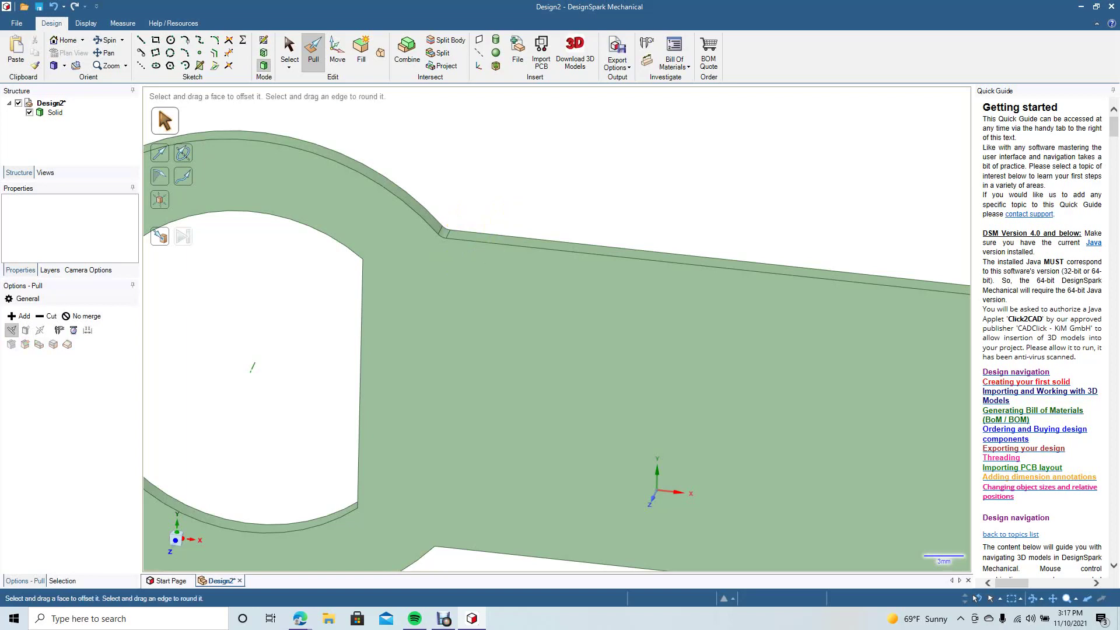
click(289, 50)
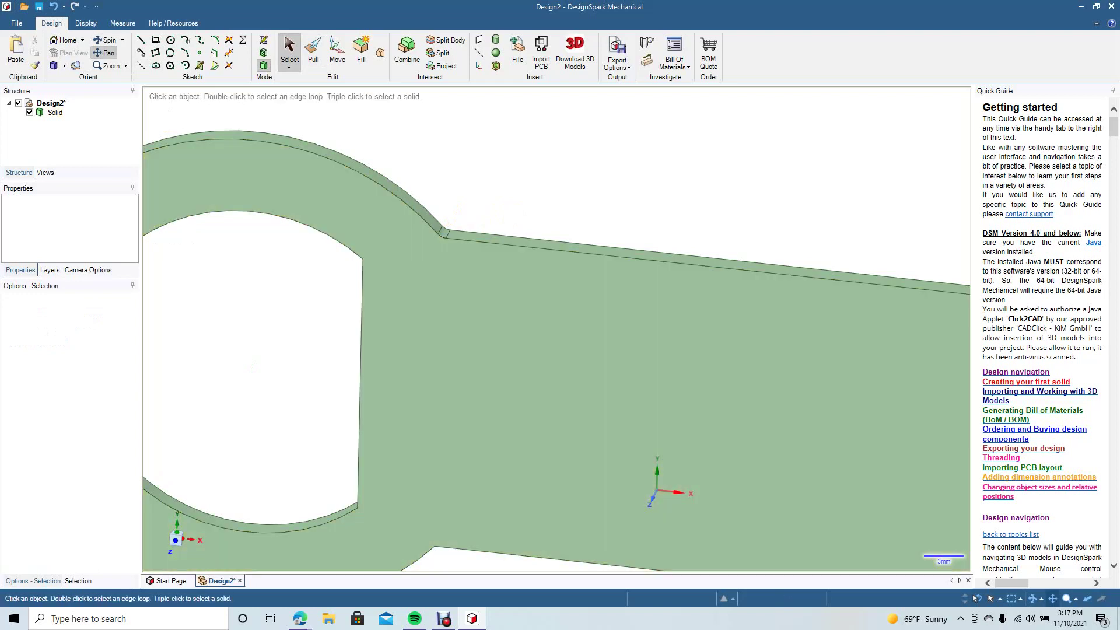
Round the lower inside corner edge where the ring meets the handle to a radius of 0.85 mm with Pull
drag(443, 466, 472, 219)
click(107, 39)
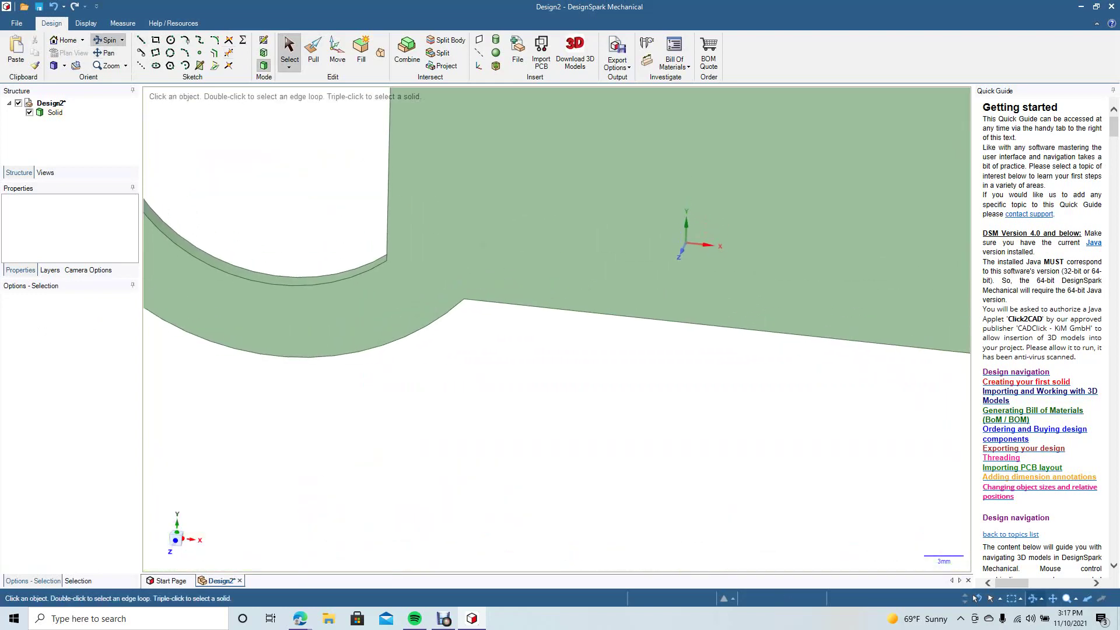
drag(392, 333, 393, 347)
click(289, 50)
click(463, 319)
key(p)
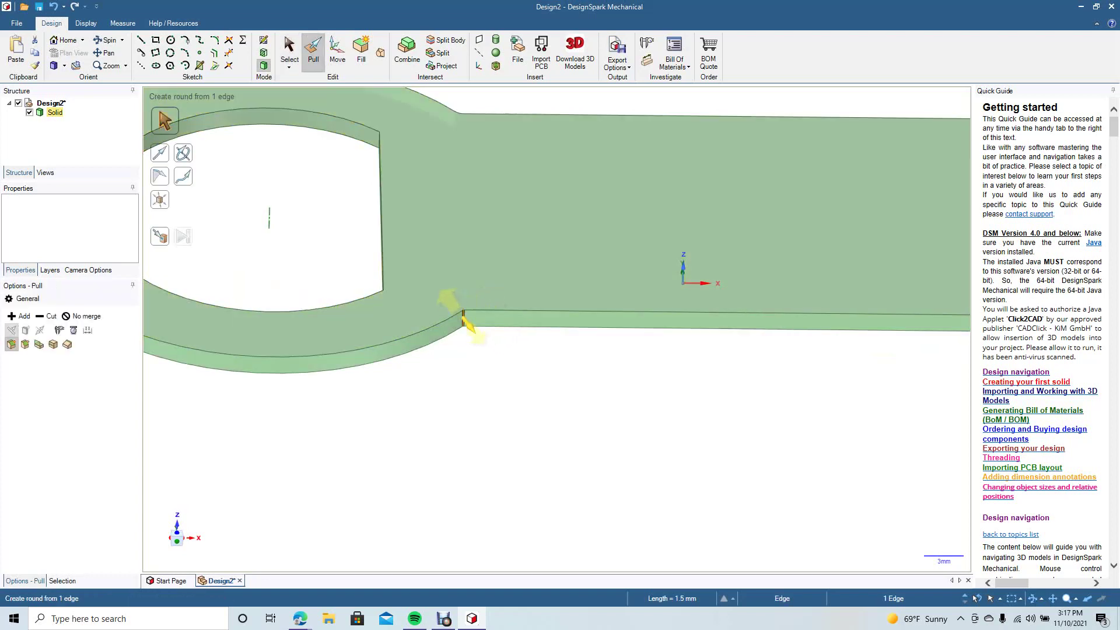
drag(470, 326, 474, 331)
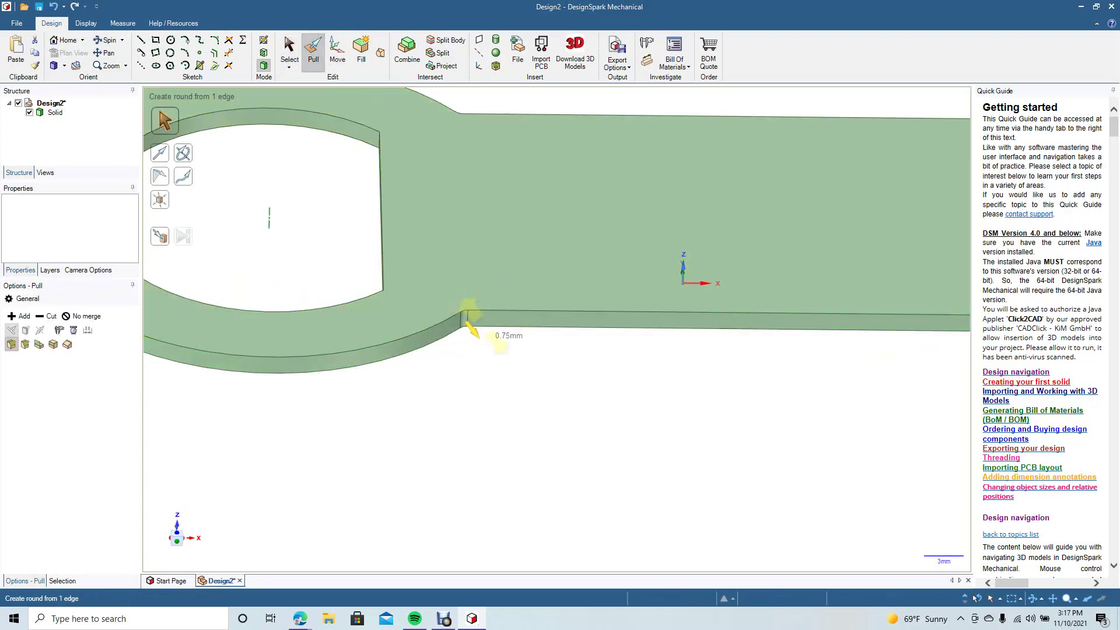
drag(474, 332, 474, 332)
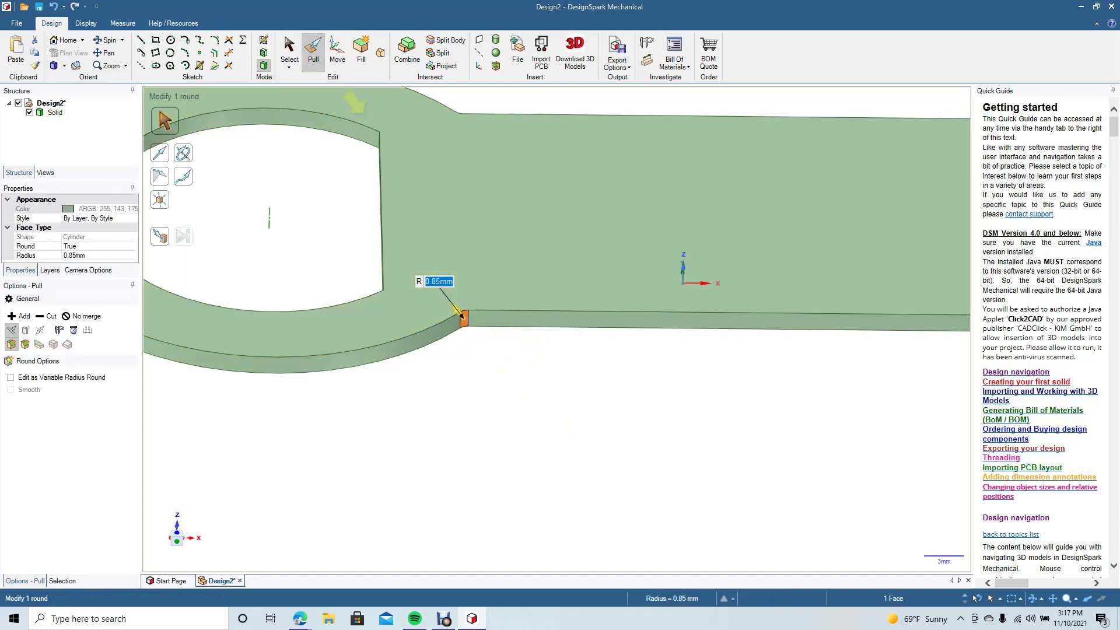
key(s)
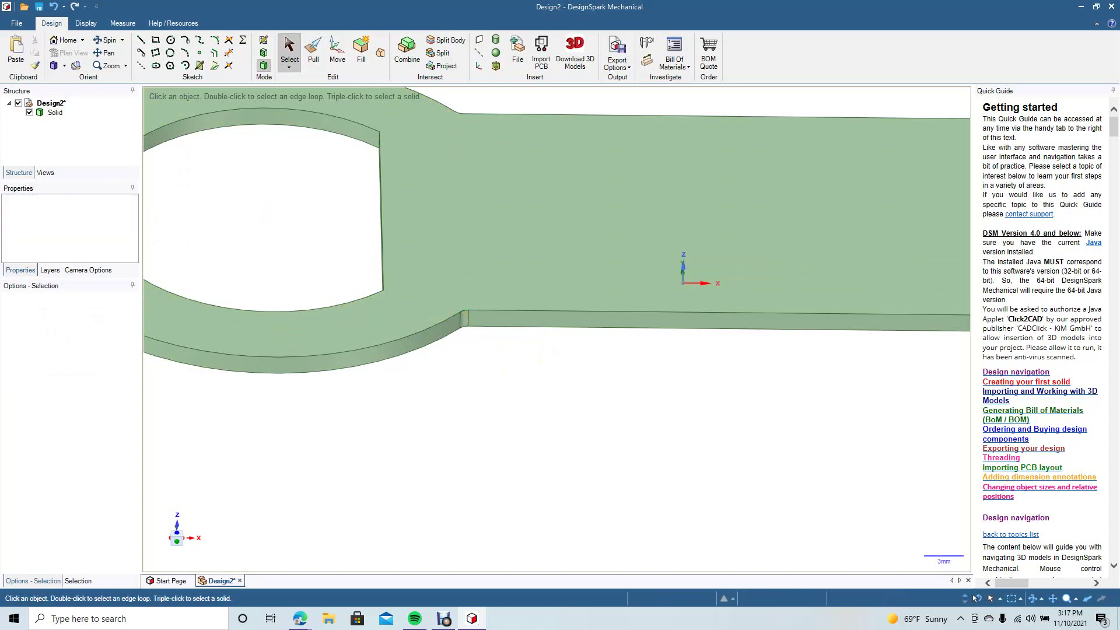
key(z)
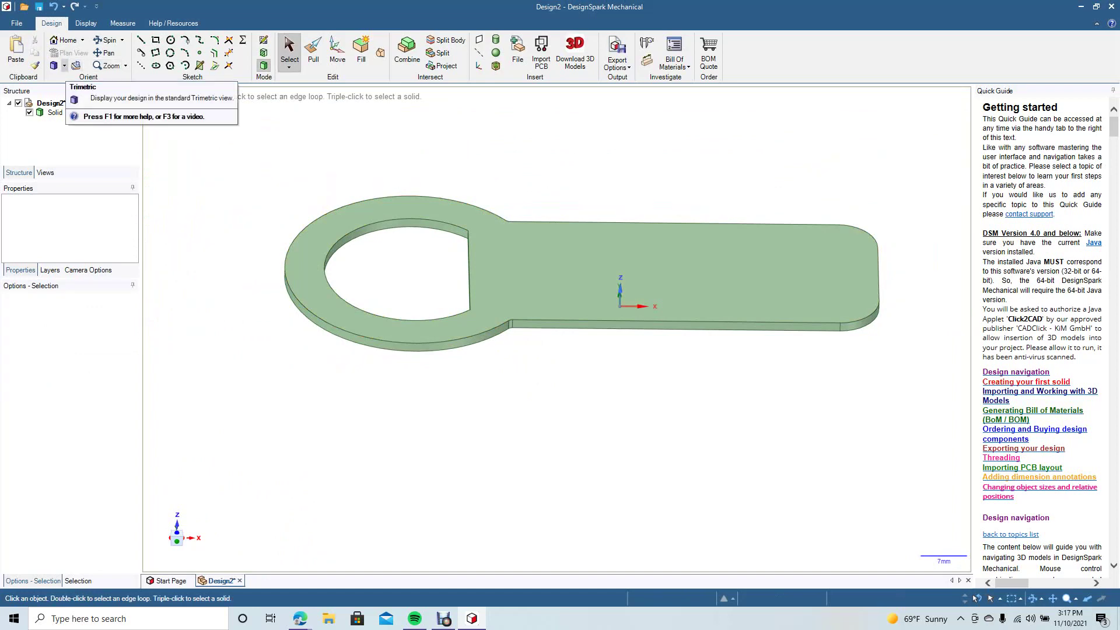
click(64, 66)
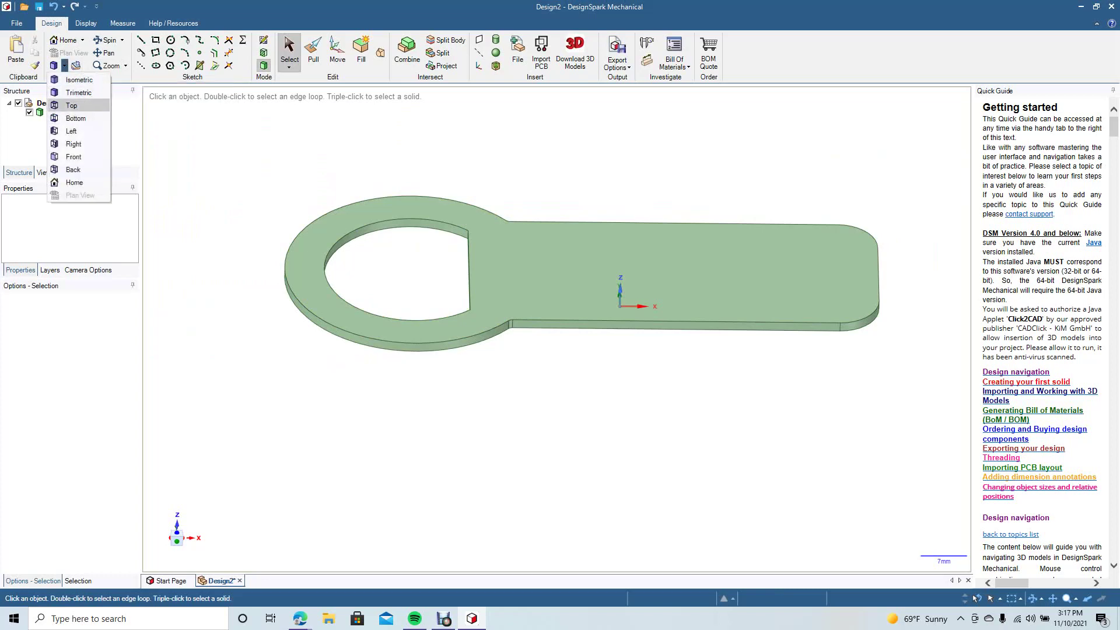
click(73, 106)
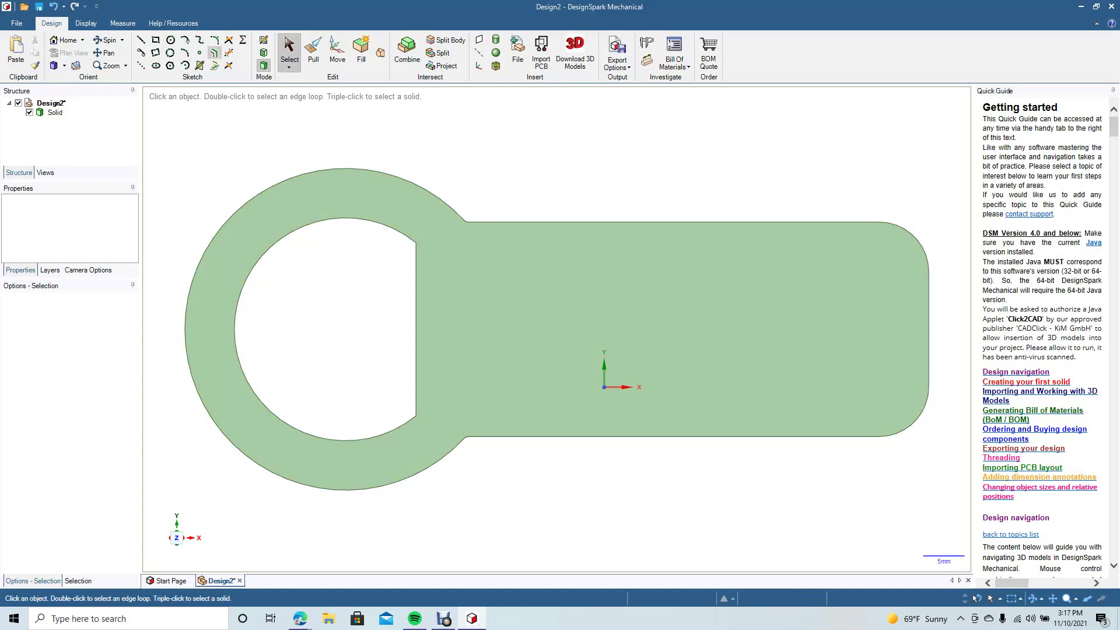
click(141, 40)
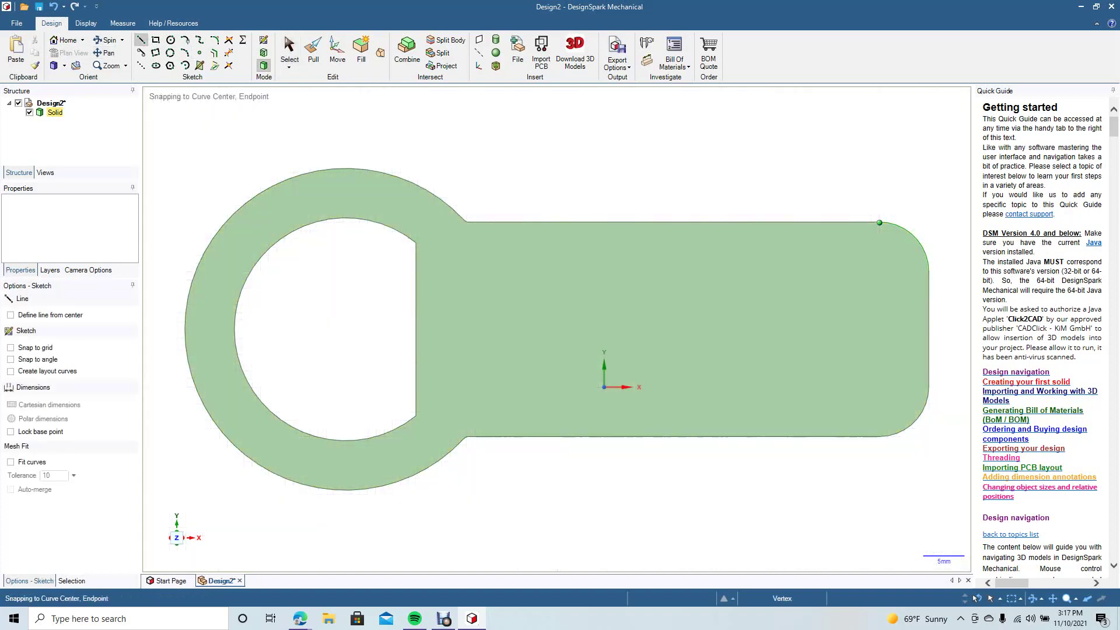
click(879, 222)
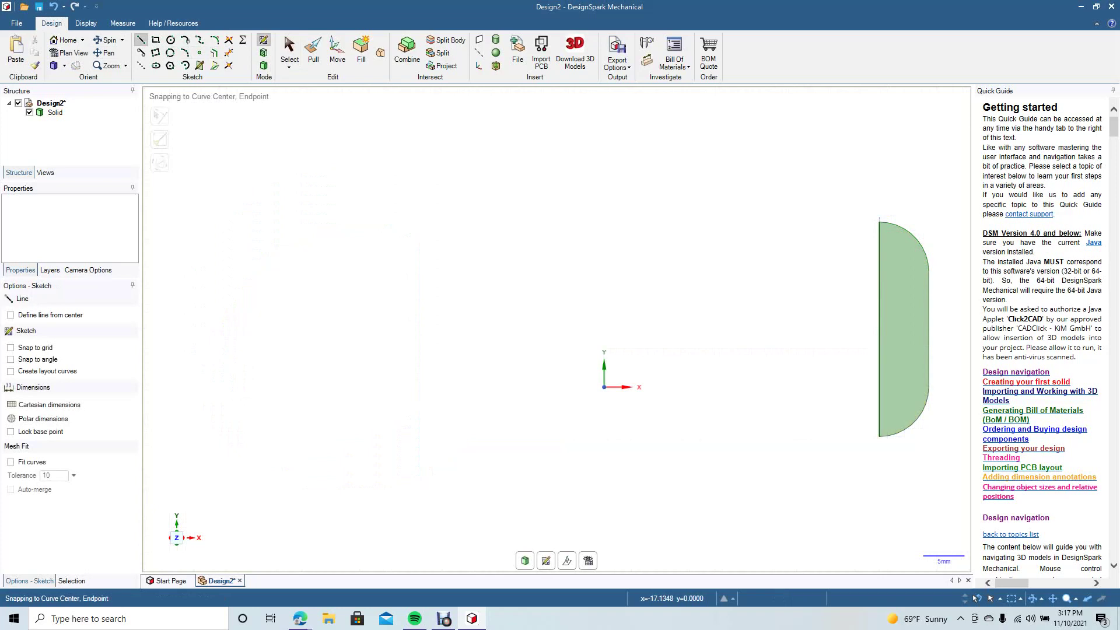
key(p)
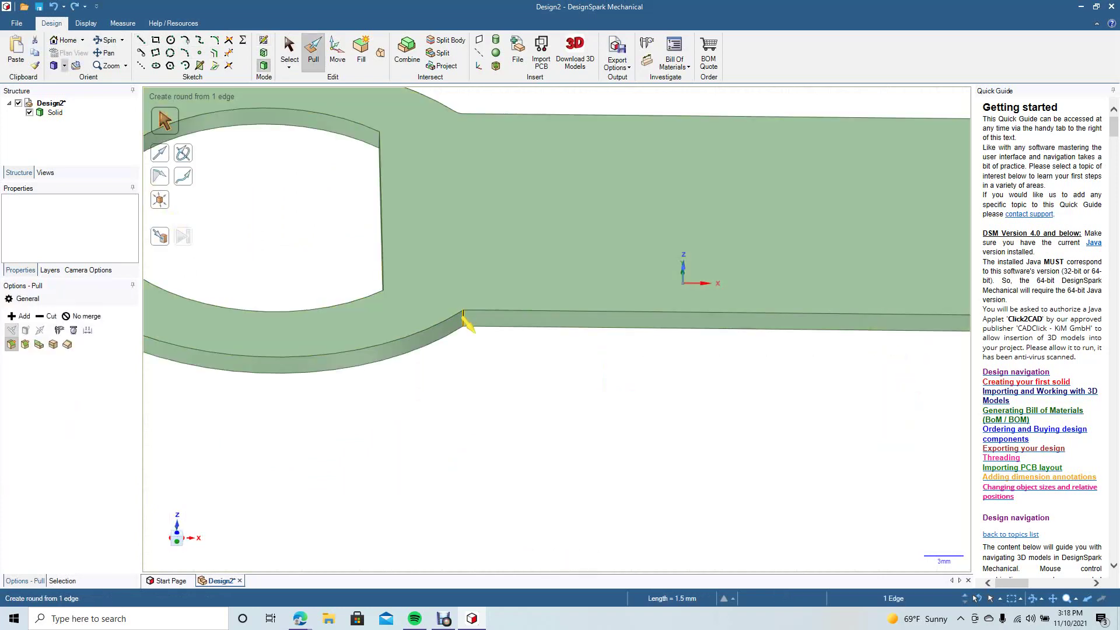
Sketch a vertical line about 26 mm long on the top face, joining the points where the handle's rounded end corners begin
click(64, 66)
click(72, 105)
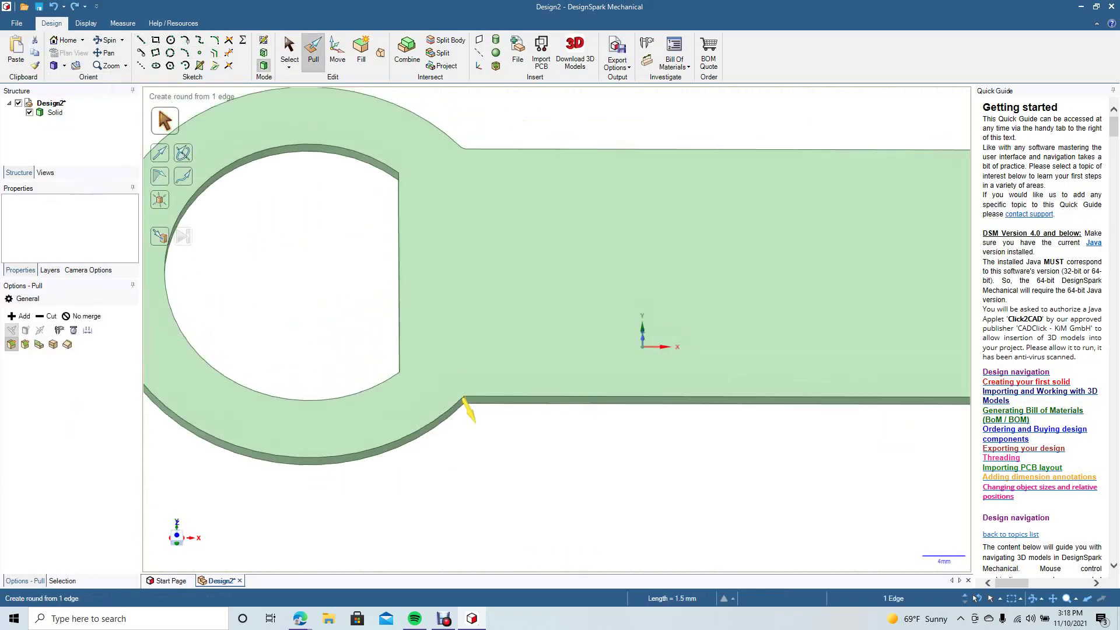
click(289, 51)
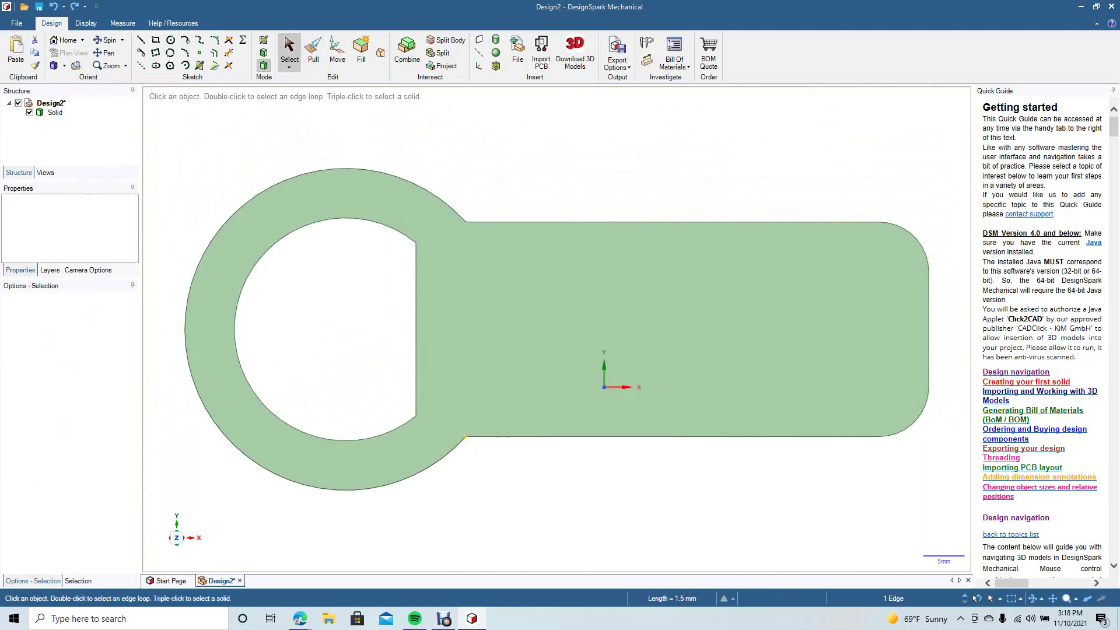
click(756, 242)
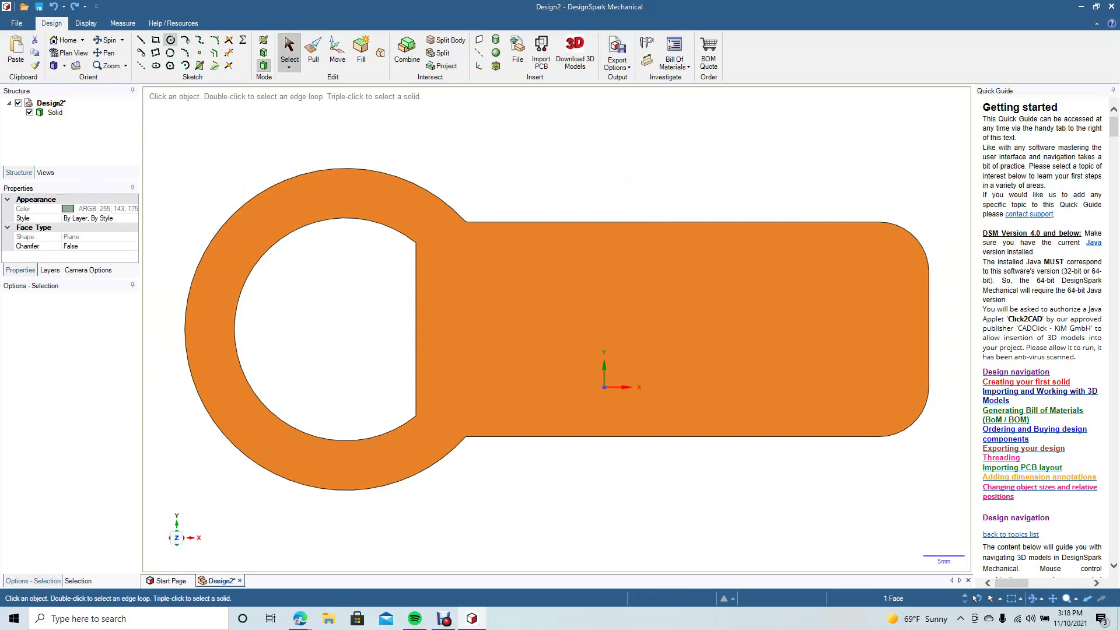
click(141, 40)
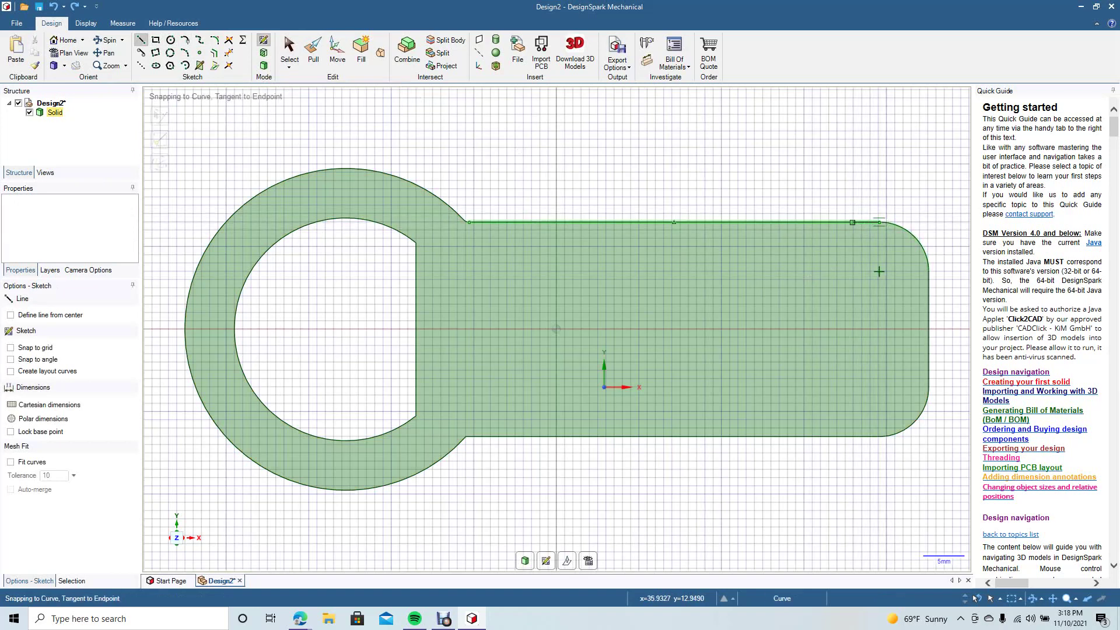
click(879, 223)
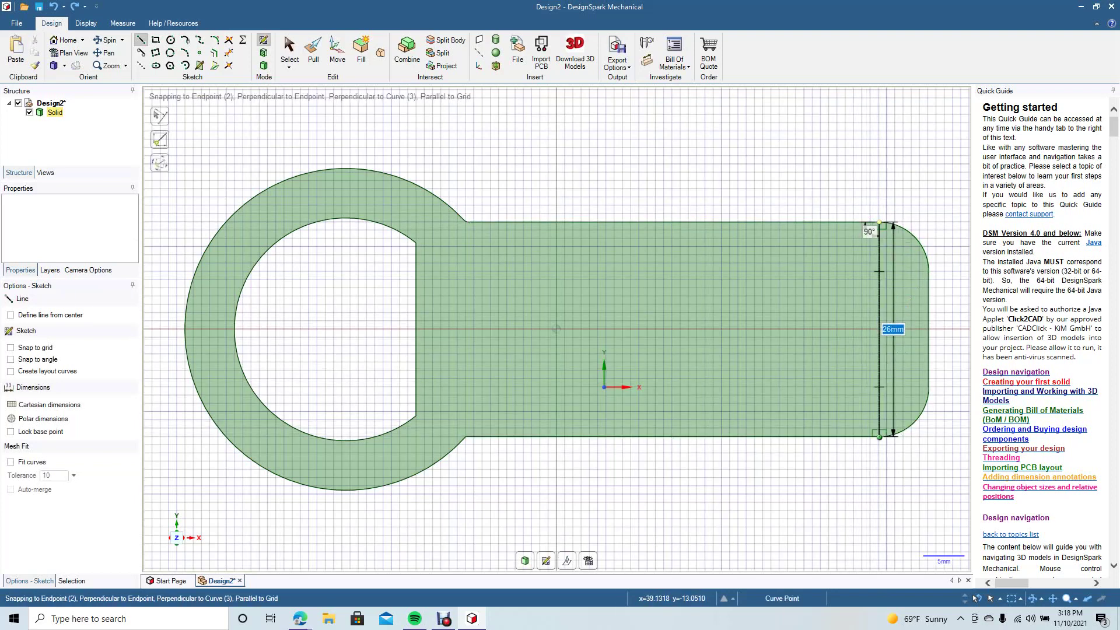
click(879, 436)
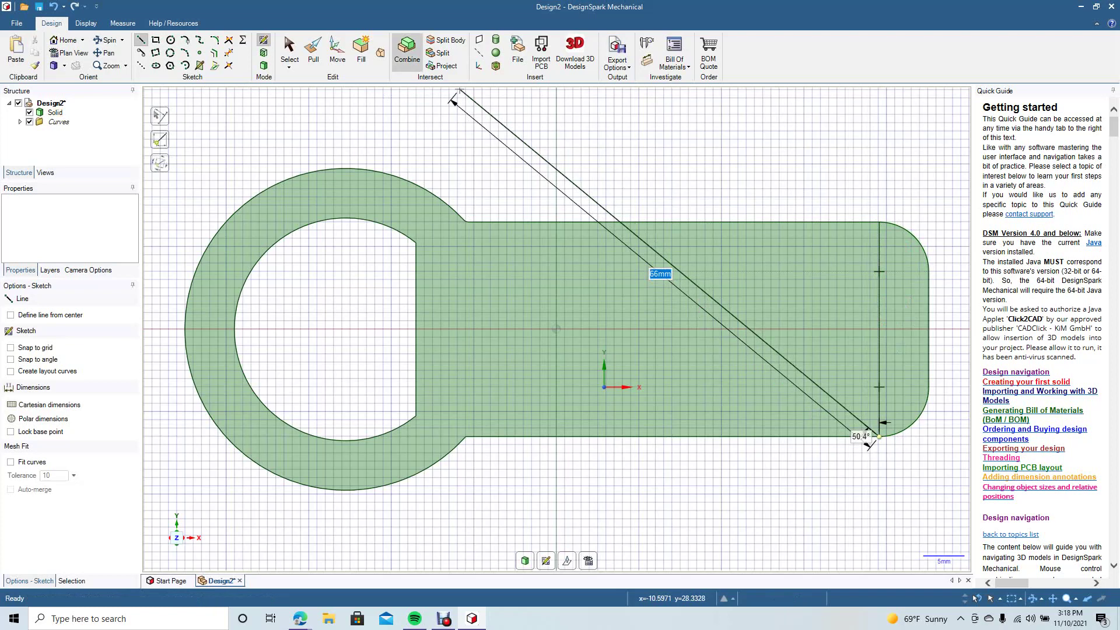
click(289, 49)
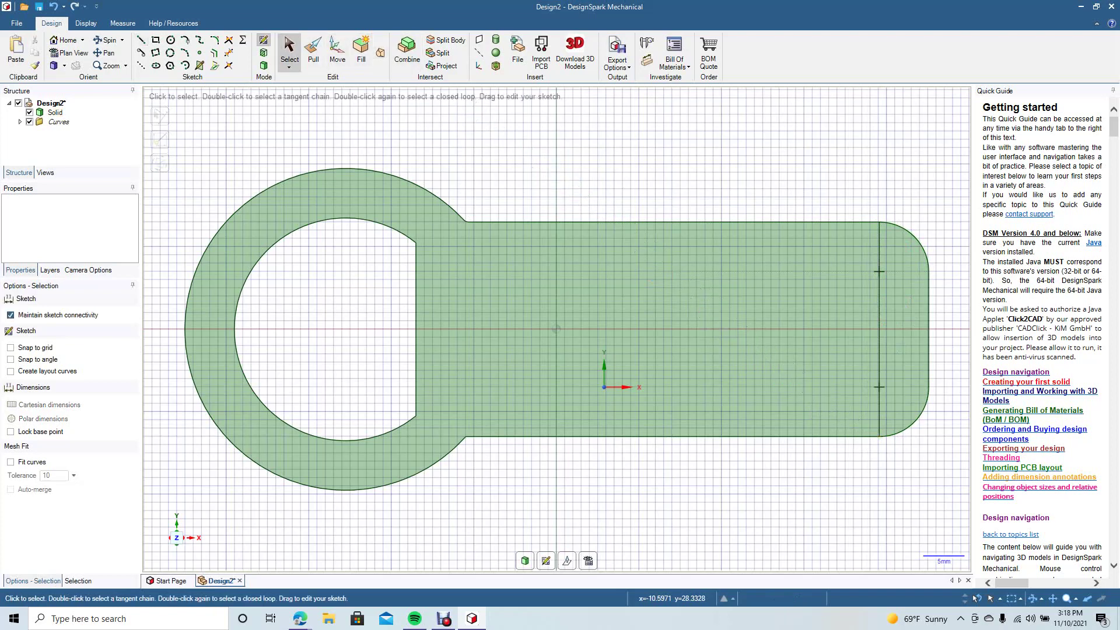
Sketch a 5 mm diameter circle centred on the midpoint of the vertical line near the handle's end
click(171, 40)
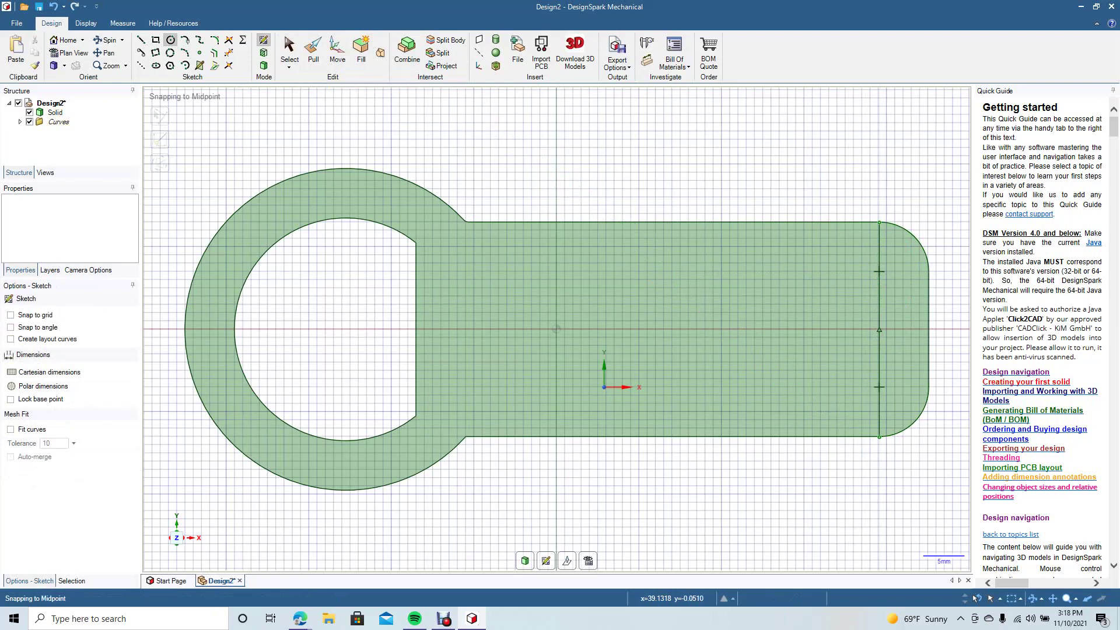
click(879, 329)
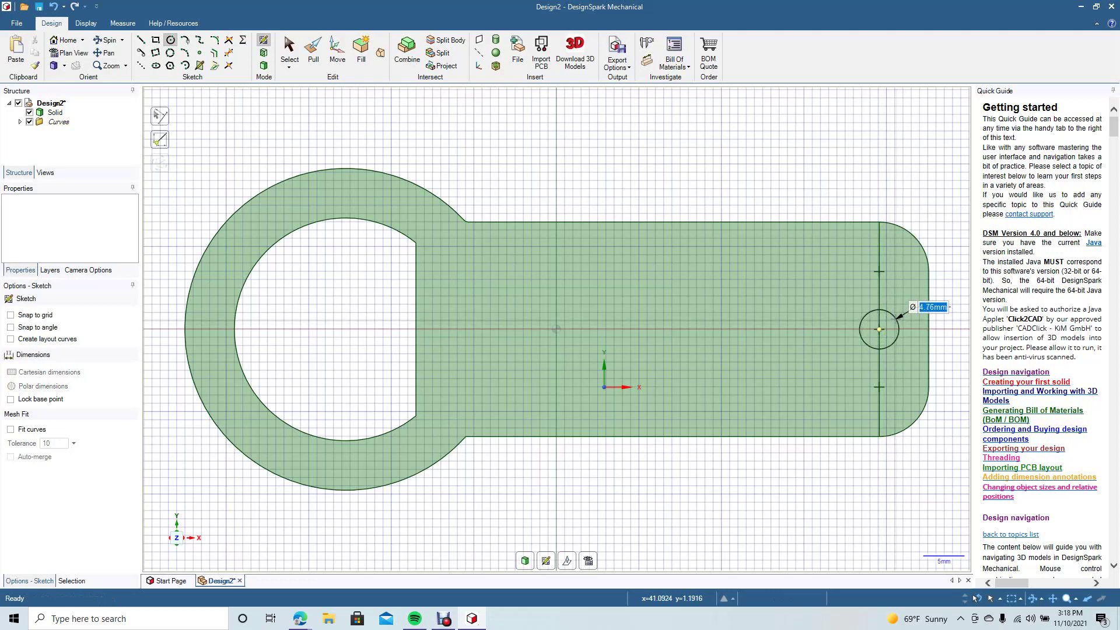
text(5)
key(Return)
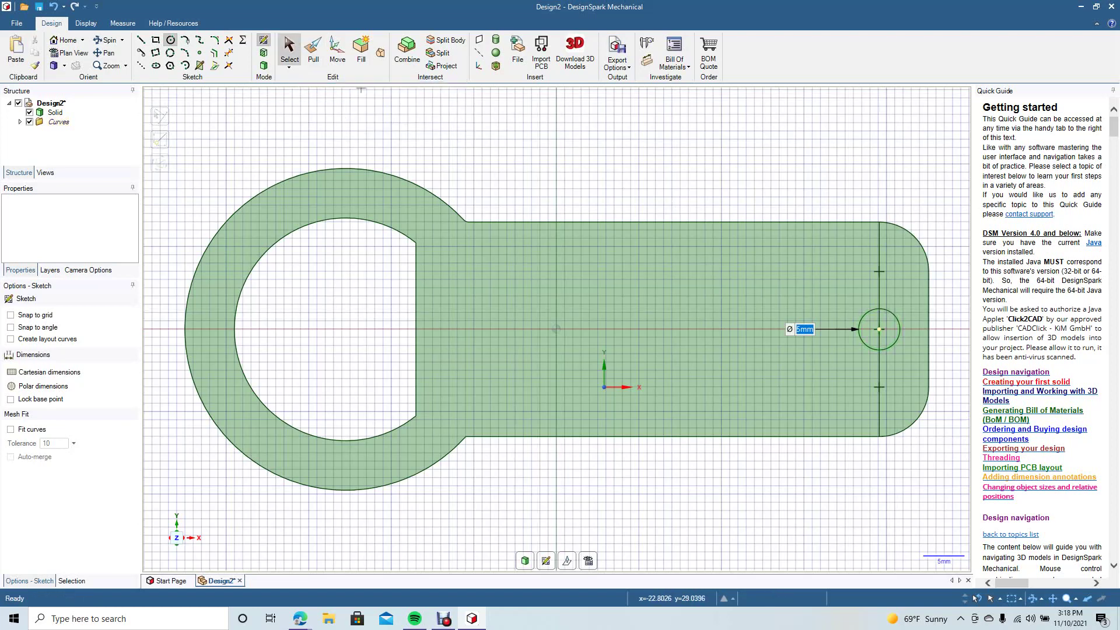
Delete the vertical construction line running through the circle at the handle's end
click(290, 51)
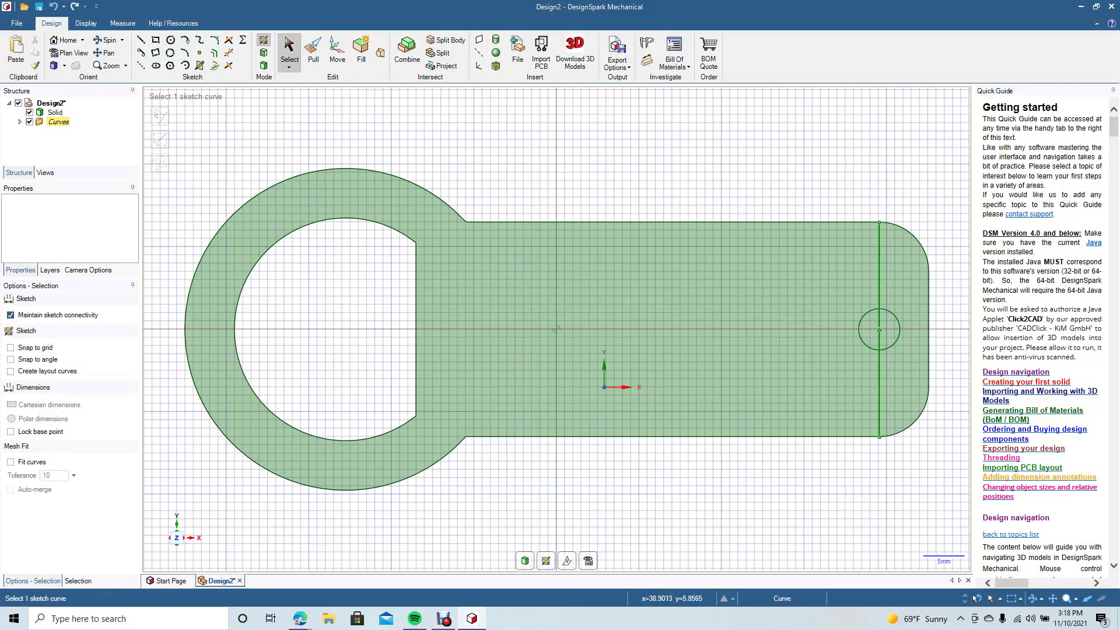
click(880, 326)
key(Delete)
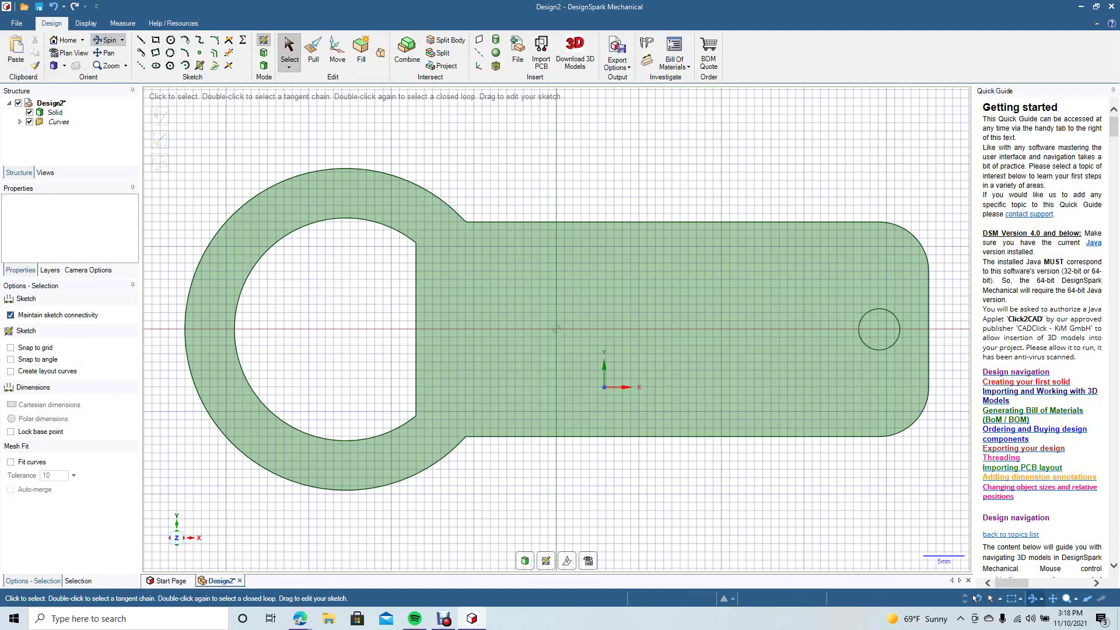
Pull the circle through the handle's thickness to cut a through hole near its rounded end
mouse_move(636, 151)
middle_down()
mouse_move(484, 233)
mouse_move(422, 292)
middle_up()
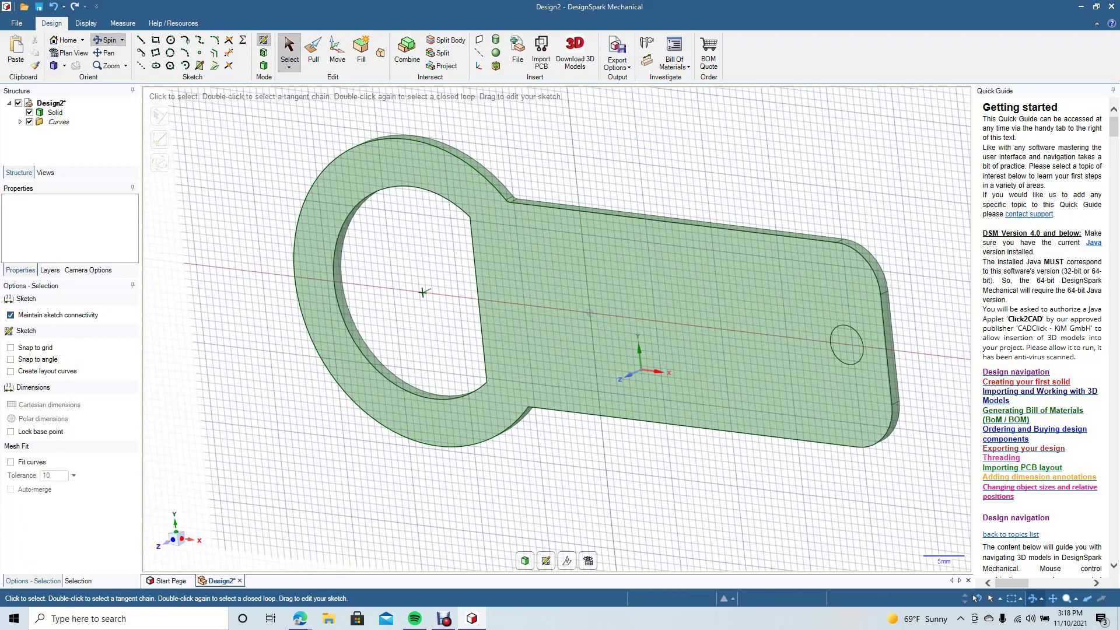
key(p)
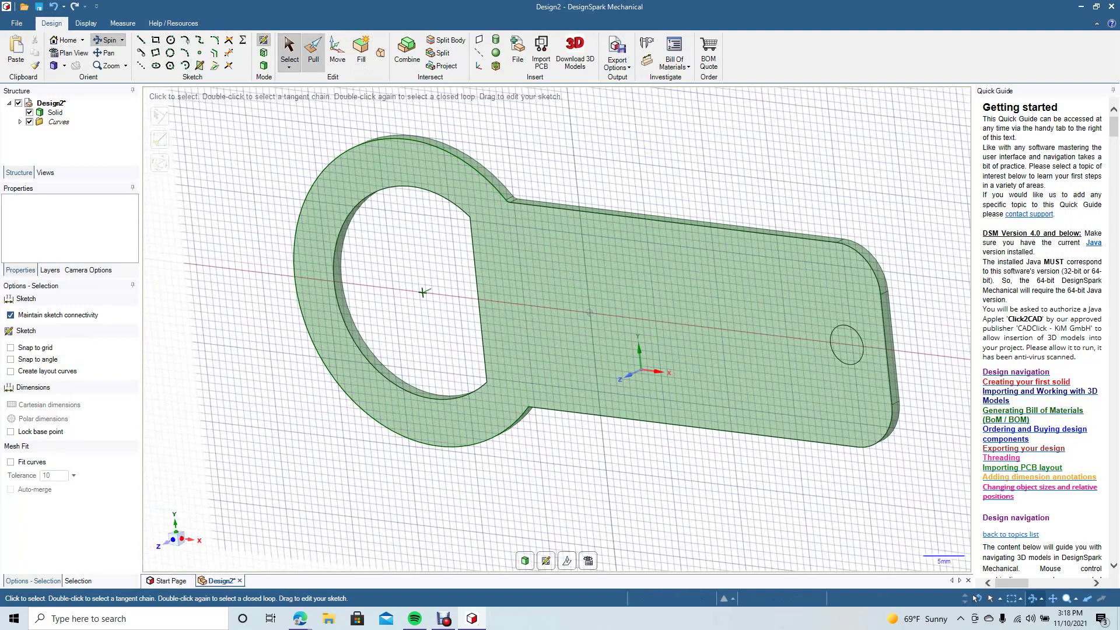
click(844, 345)
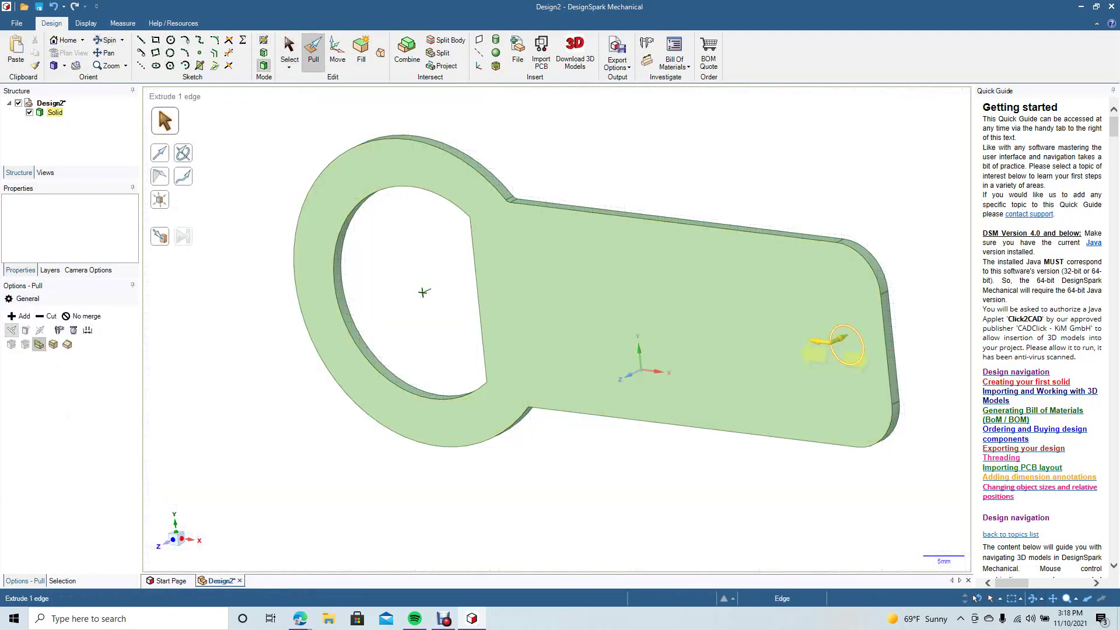
drag(847, 351, 877, 339)
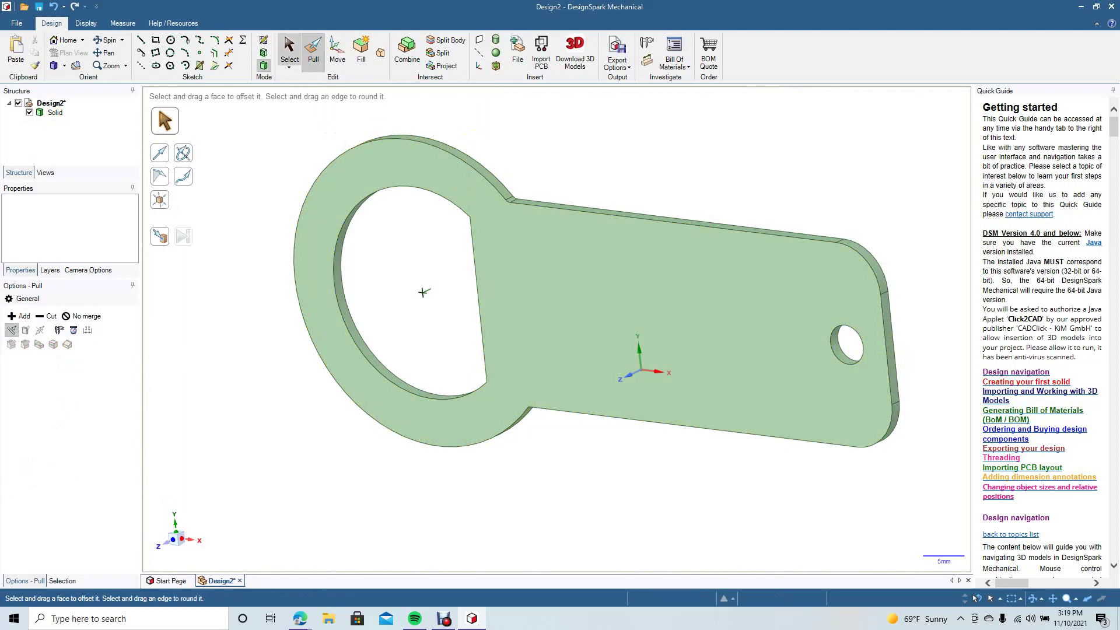
key(s)
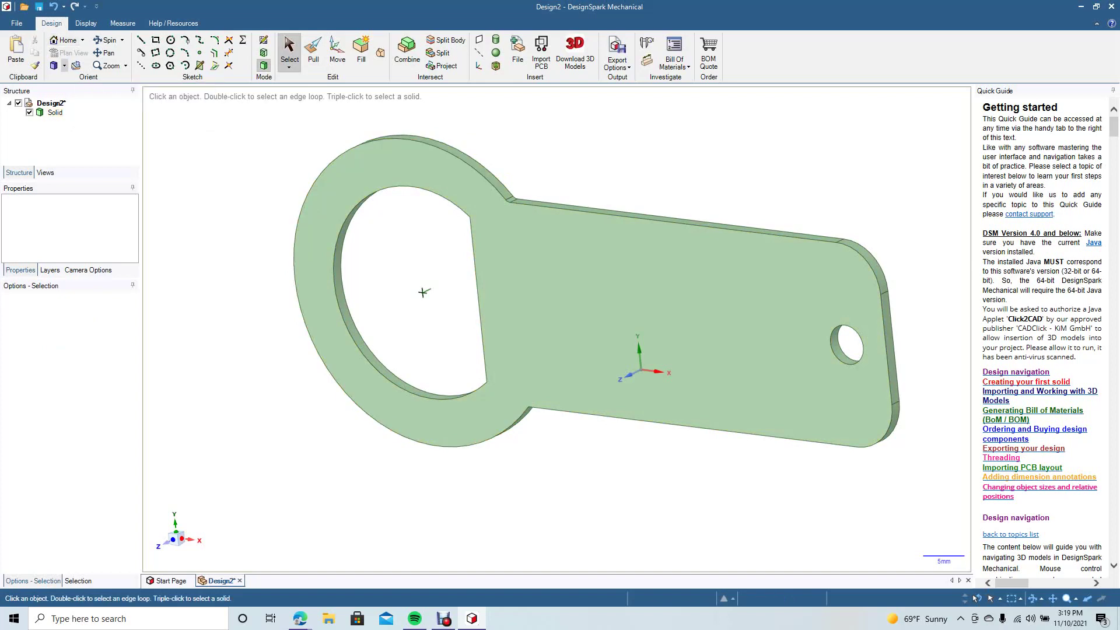
click(64, 66)
click(76, 105)
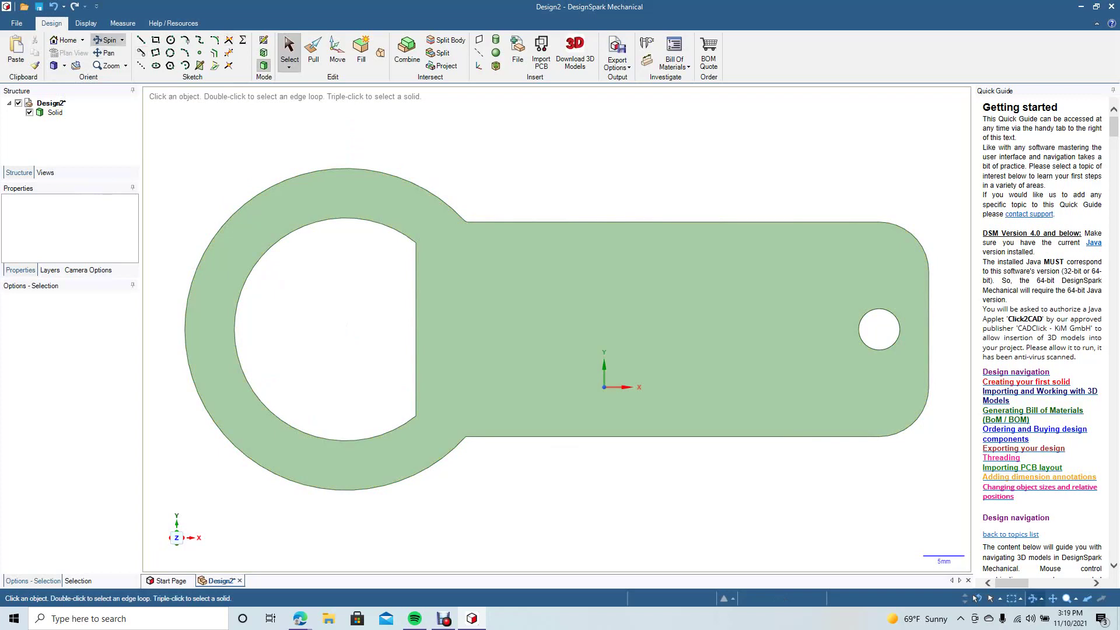
mouse_move(557, 233)
mouse_down()
mouse_move(574, 432)
mouse_move(573, 383)
mouse_move(566, 455)
mouse_move(569, 373)
mouse_move(603, 357)
mouse_move(601, 409)
mouse_move(595, 362)
mouse_move(589, 396)
mouse_move(578, 373)
mouse_up()
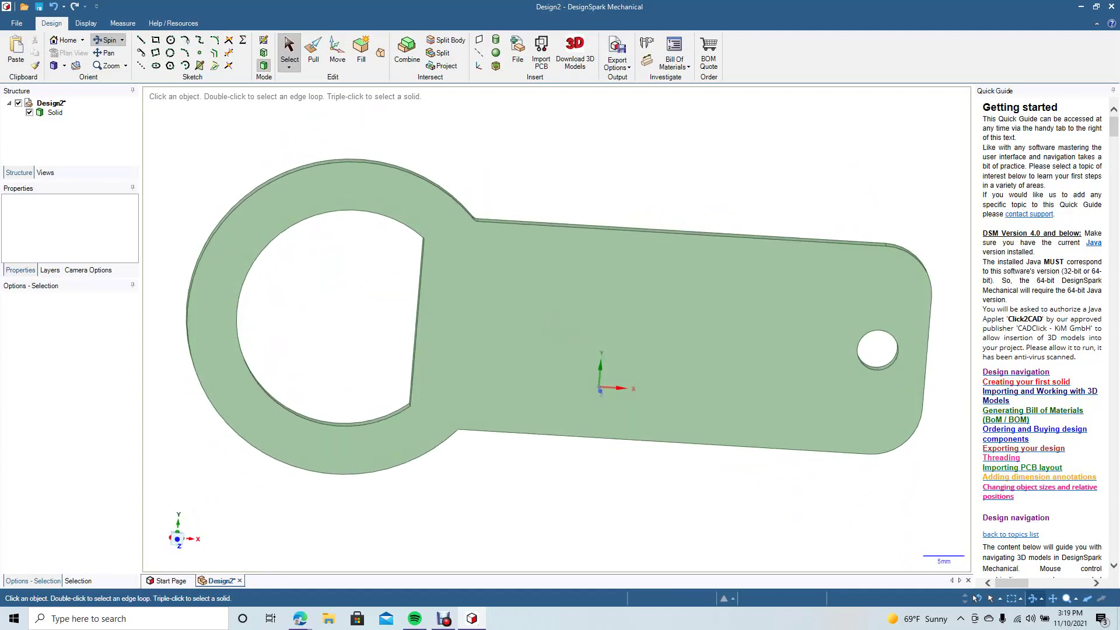
click(64, 65)
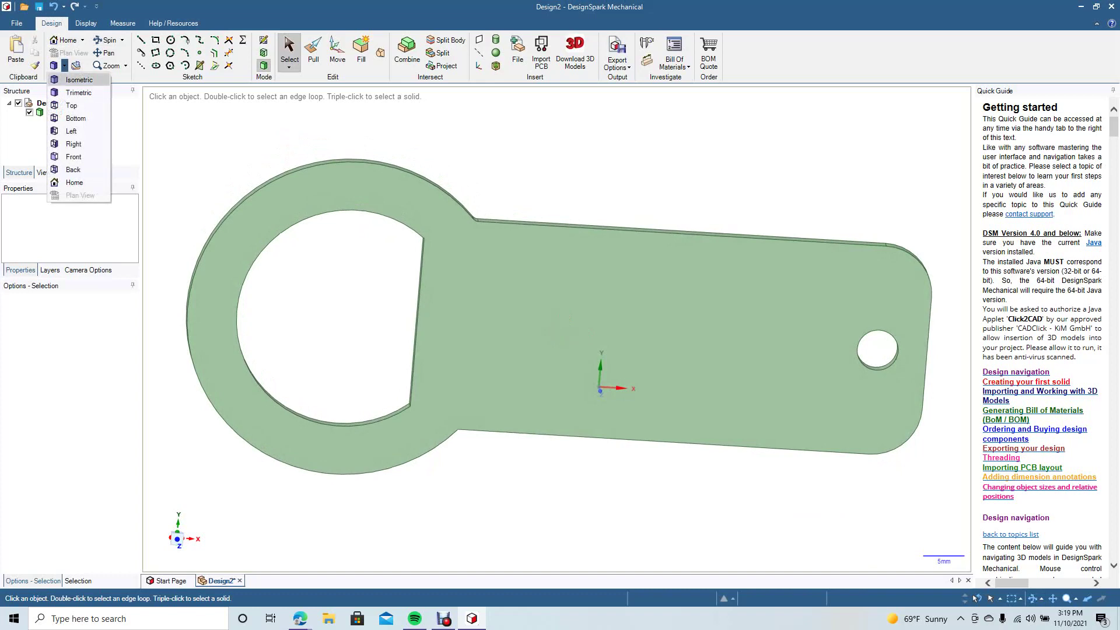
click(71, 105)
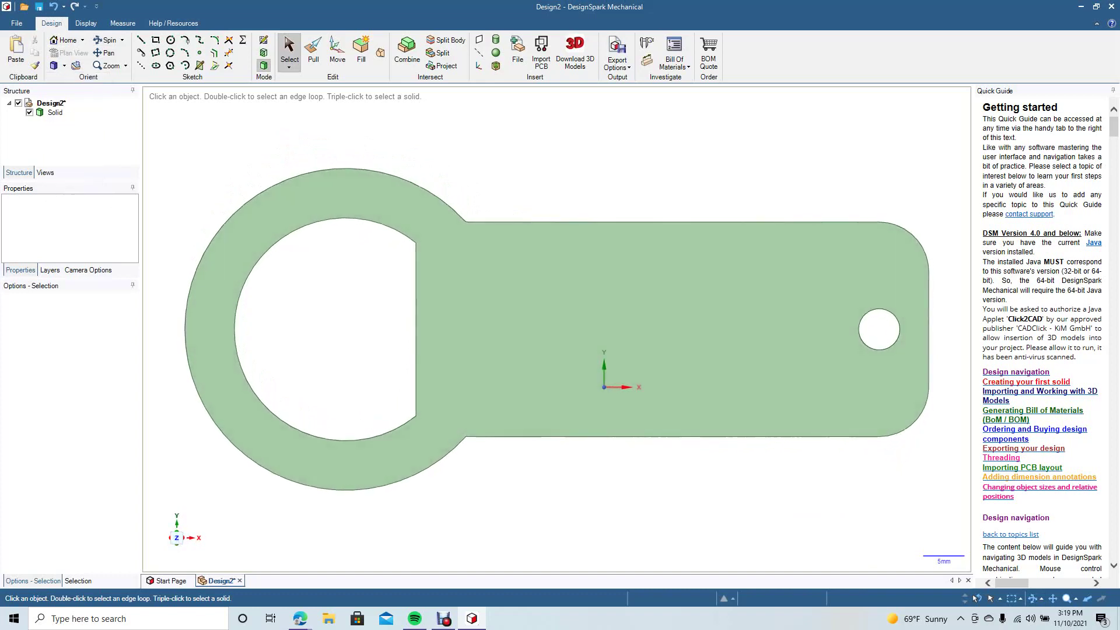